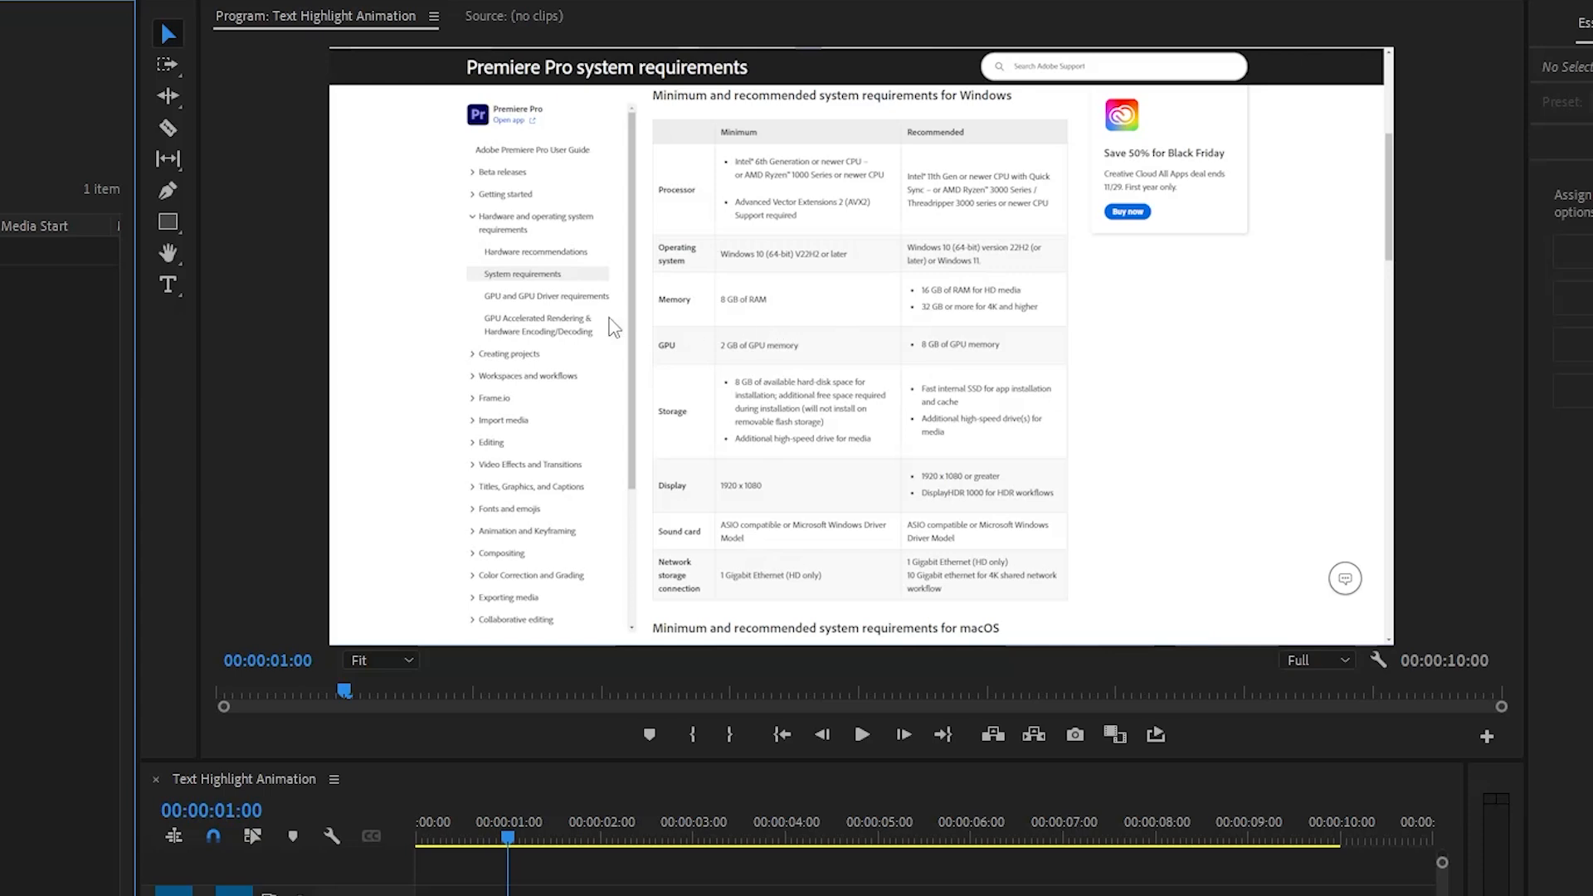
Step: Draw a rectangle over the "2 GB of GPU memory" text and extend its graphic clip to the end of the screenshot clip
click(168, 222)
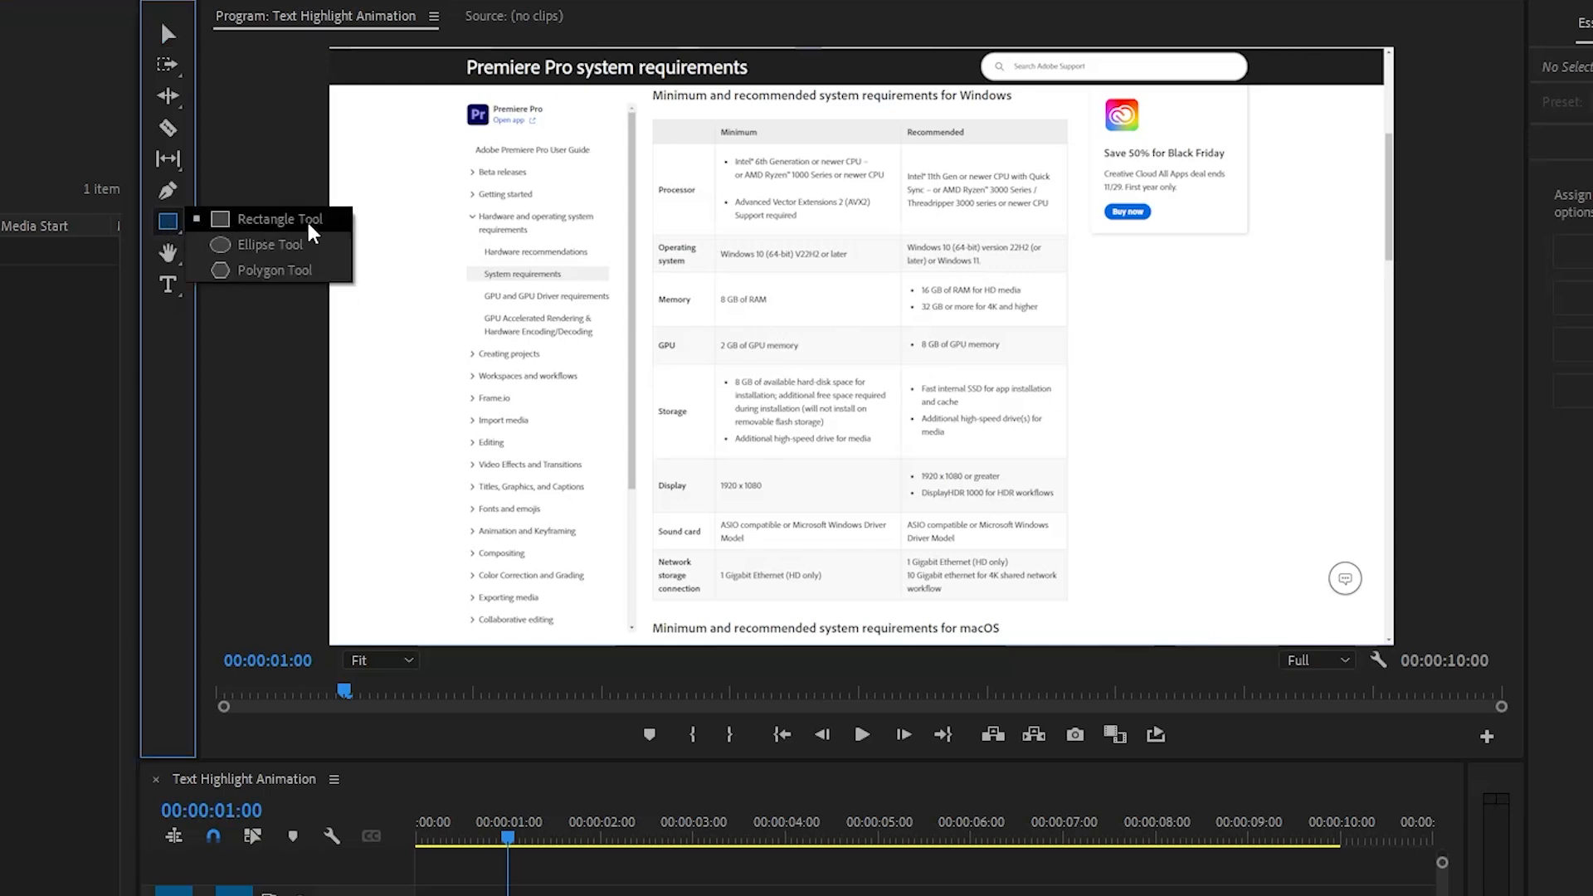
click(309, 221)
click(358, 660)
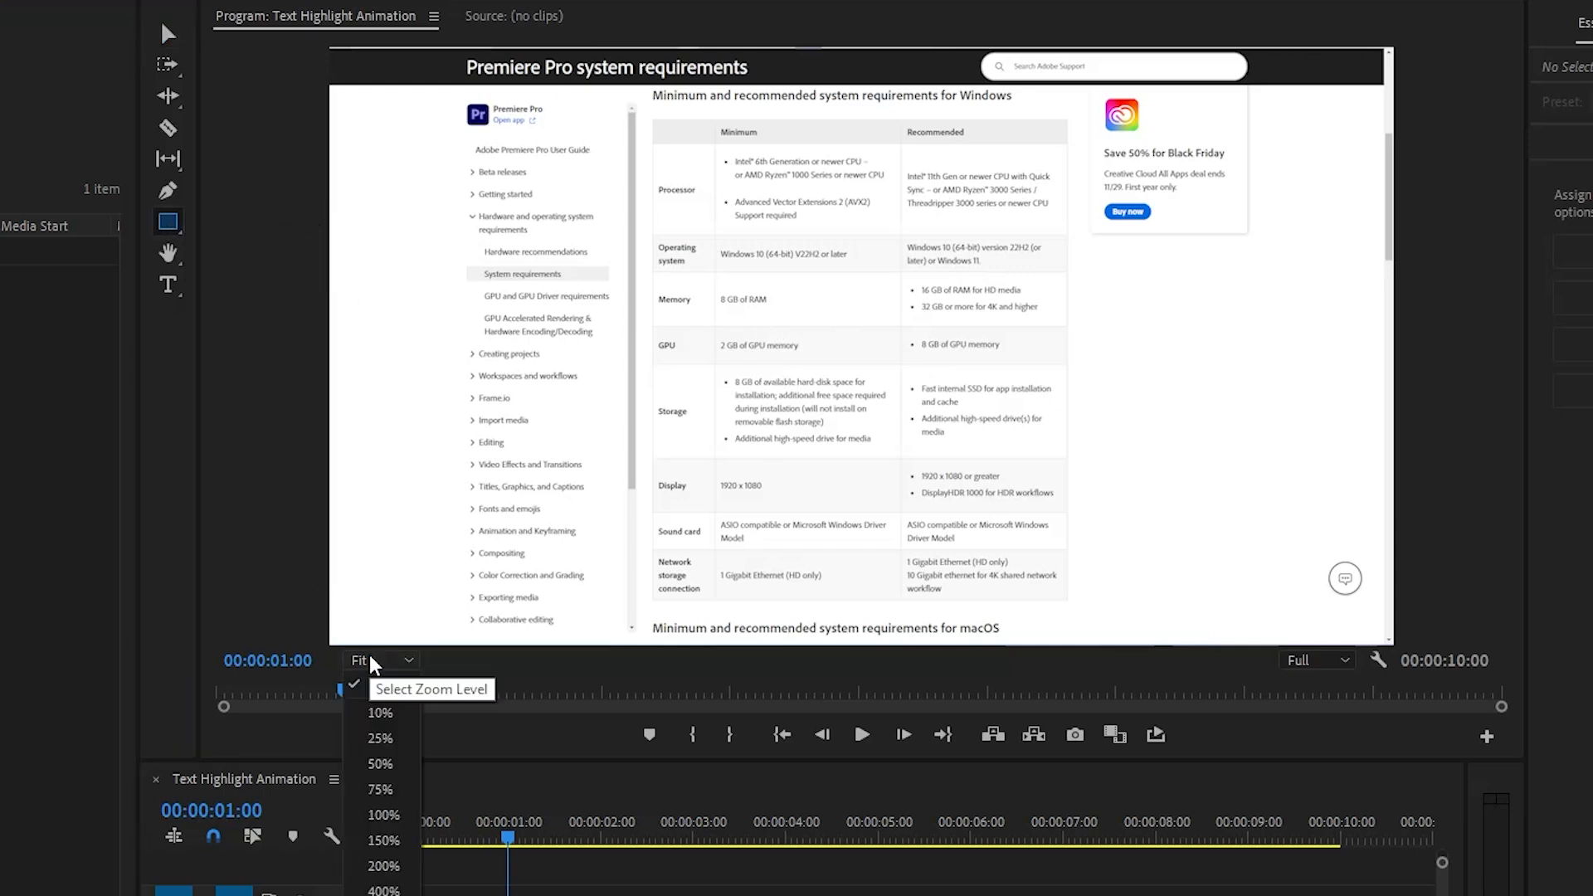
click(395, 840)
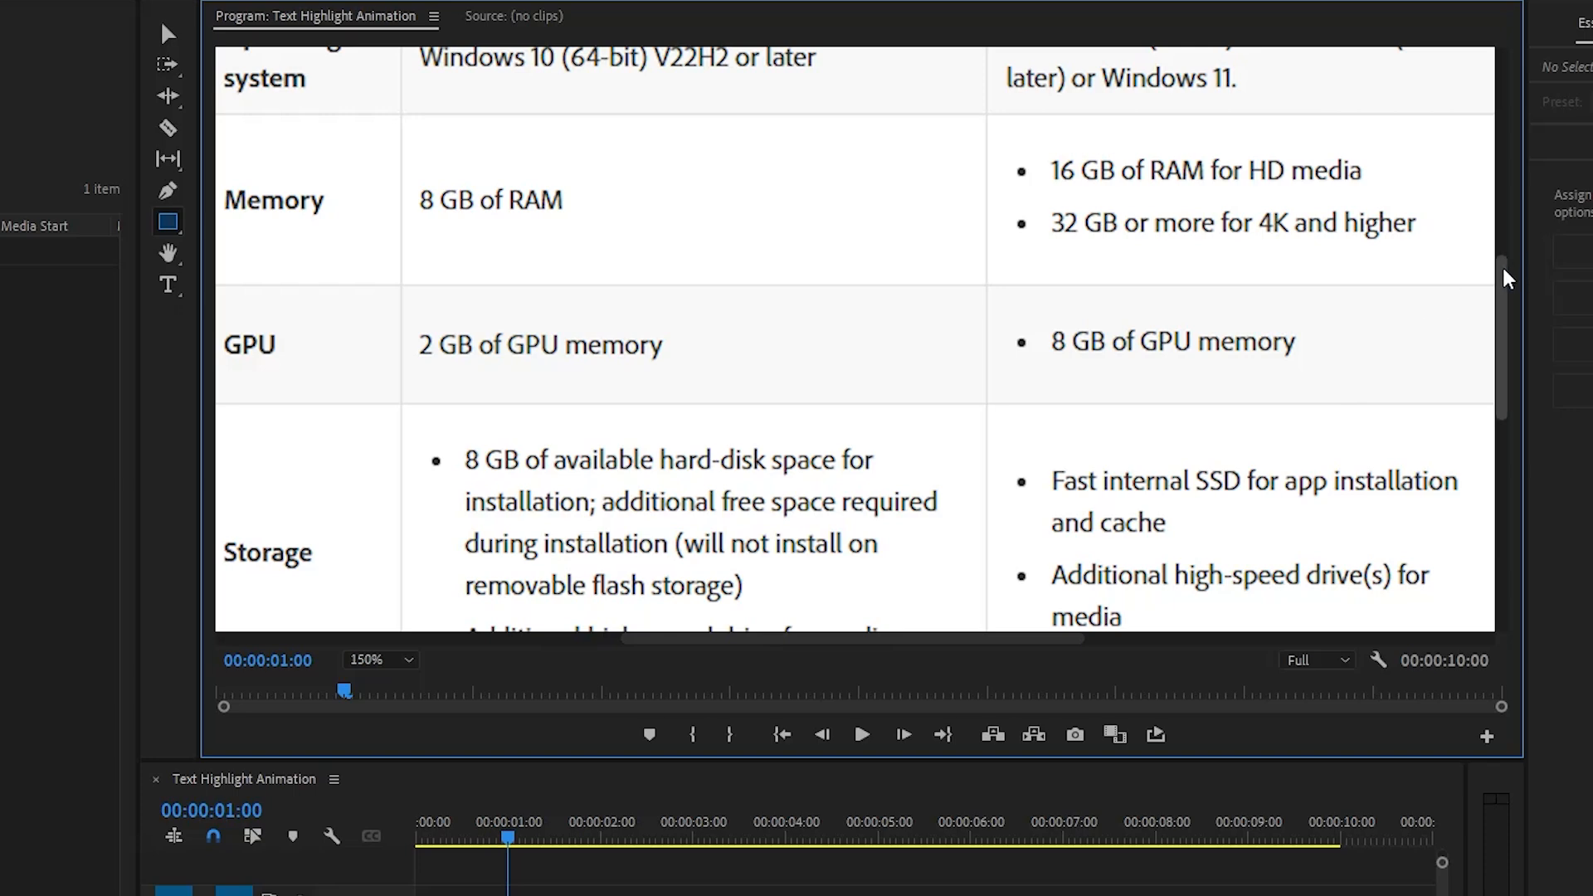
drag(1508, 278, 1507, 328)
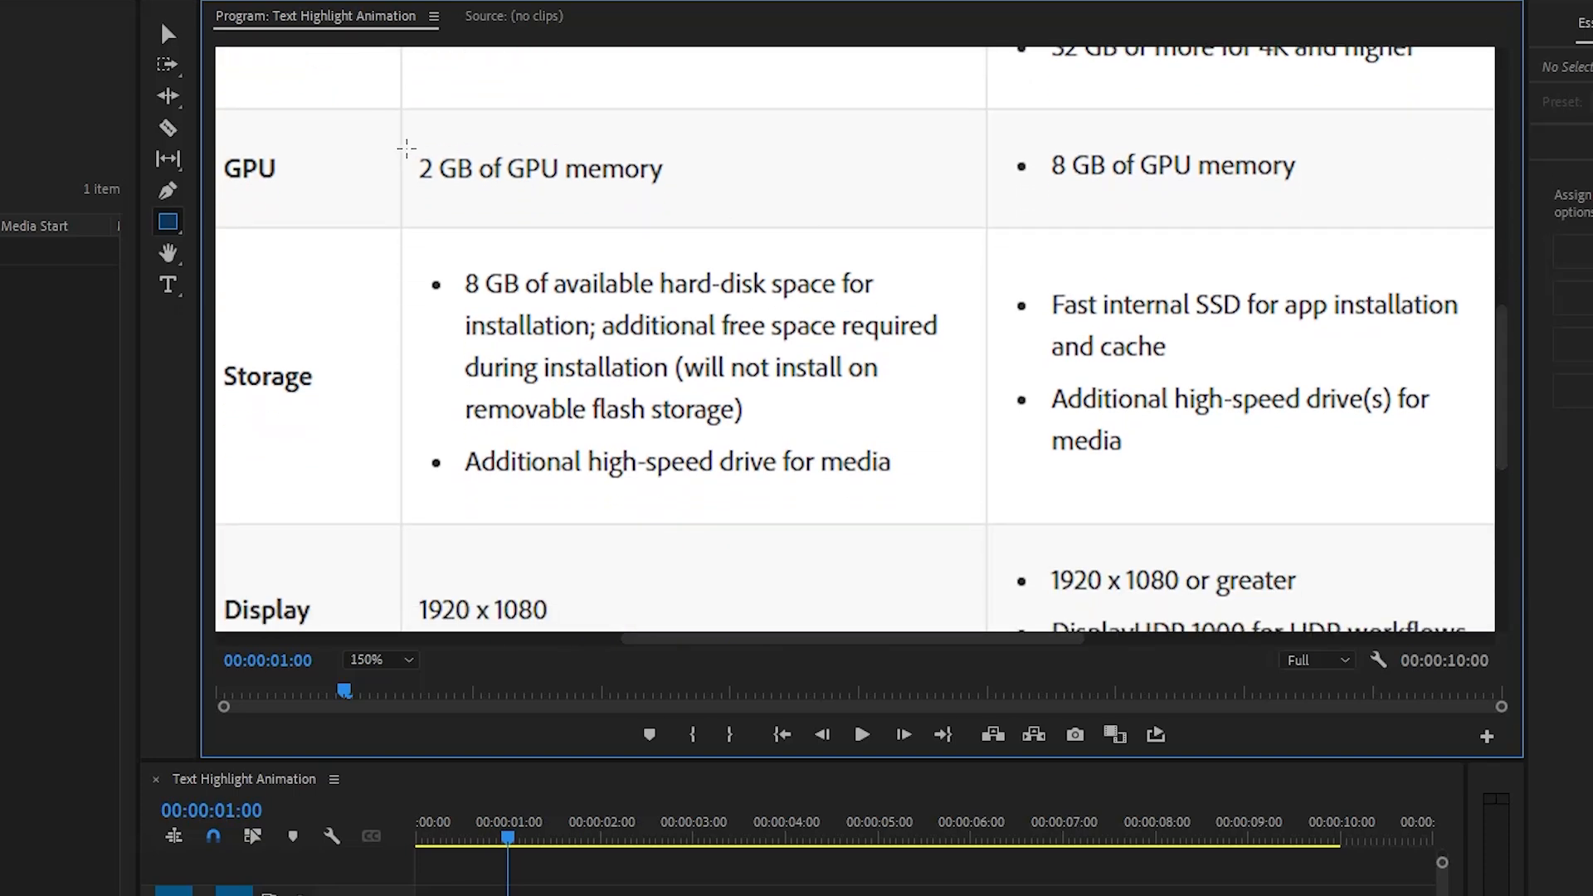
drag(406, 148, 676, 195)
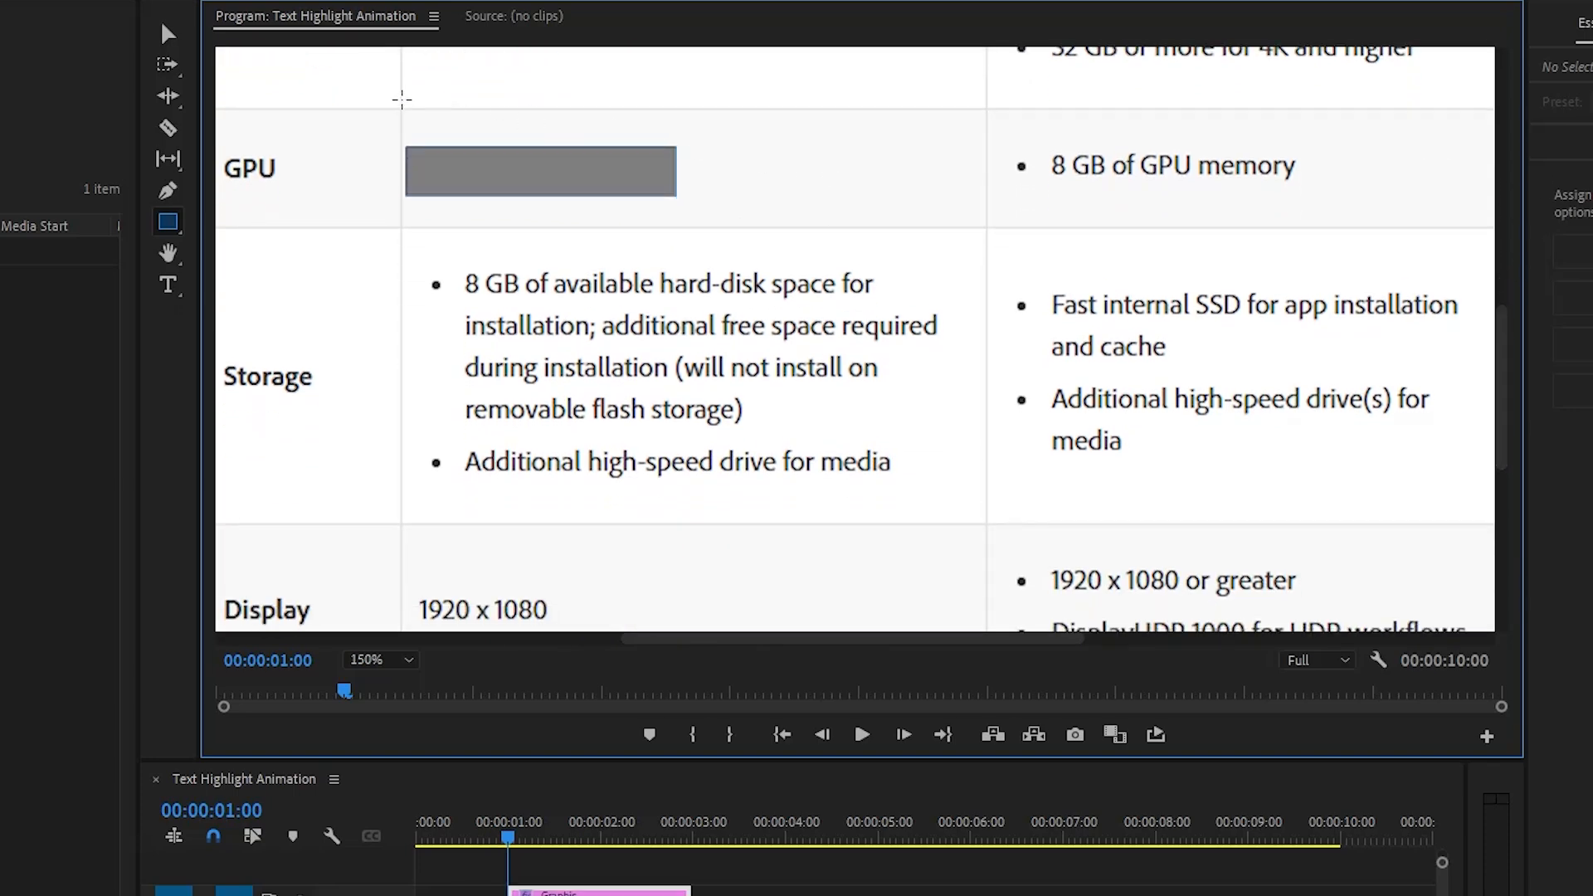
click(168, 33)
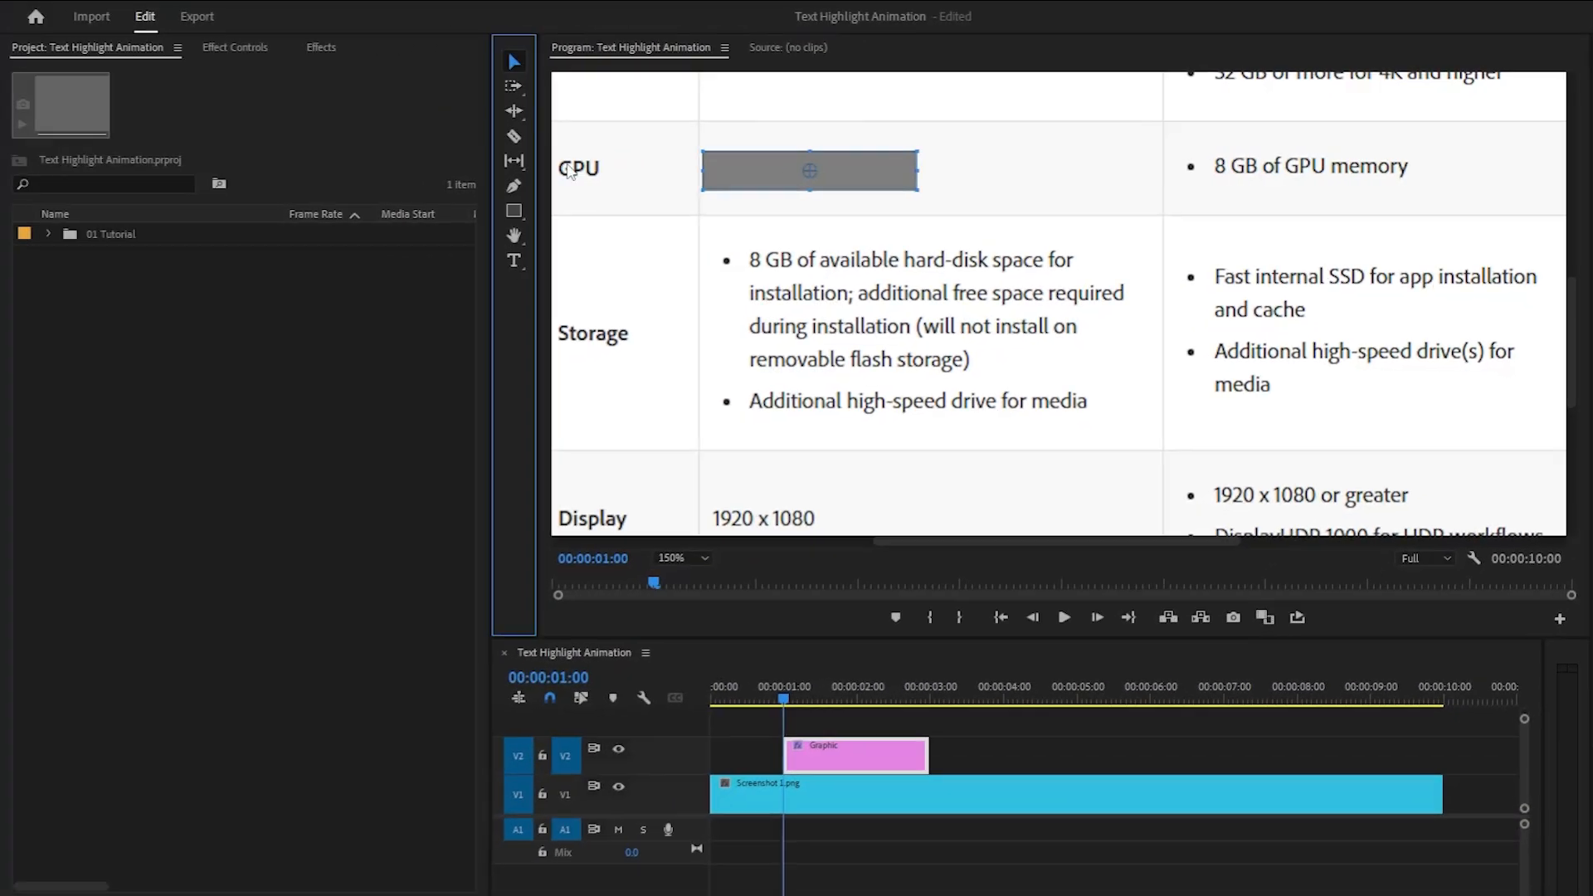
drag(928, 751, 1437, 732)
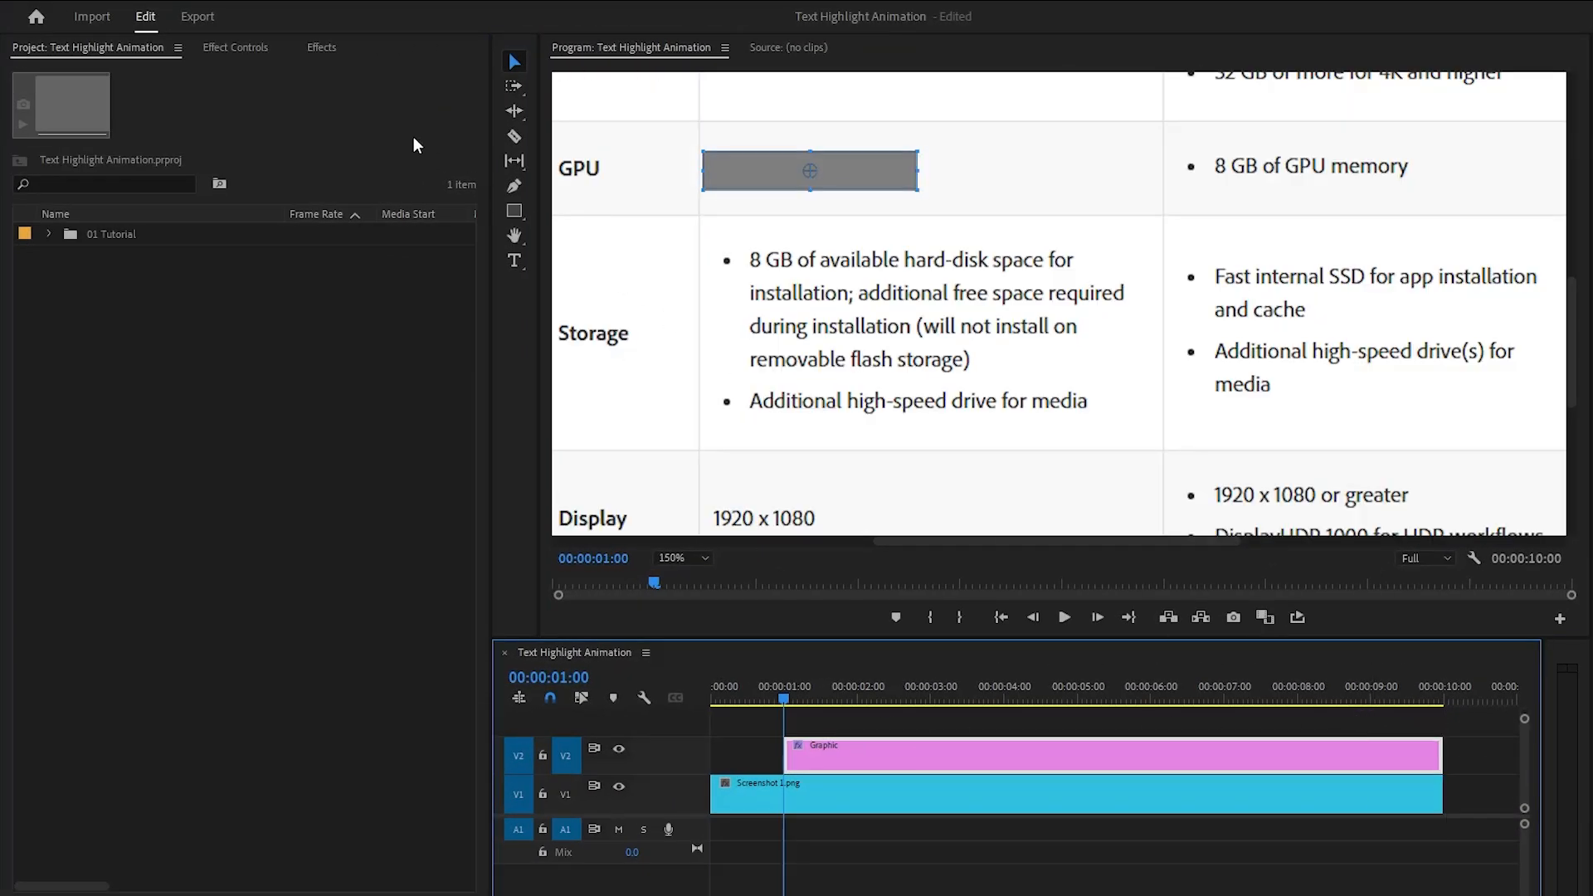
Step: Rename the rectangle's shape layer as "1st Highlighter"
click(242, 47)
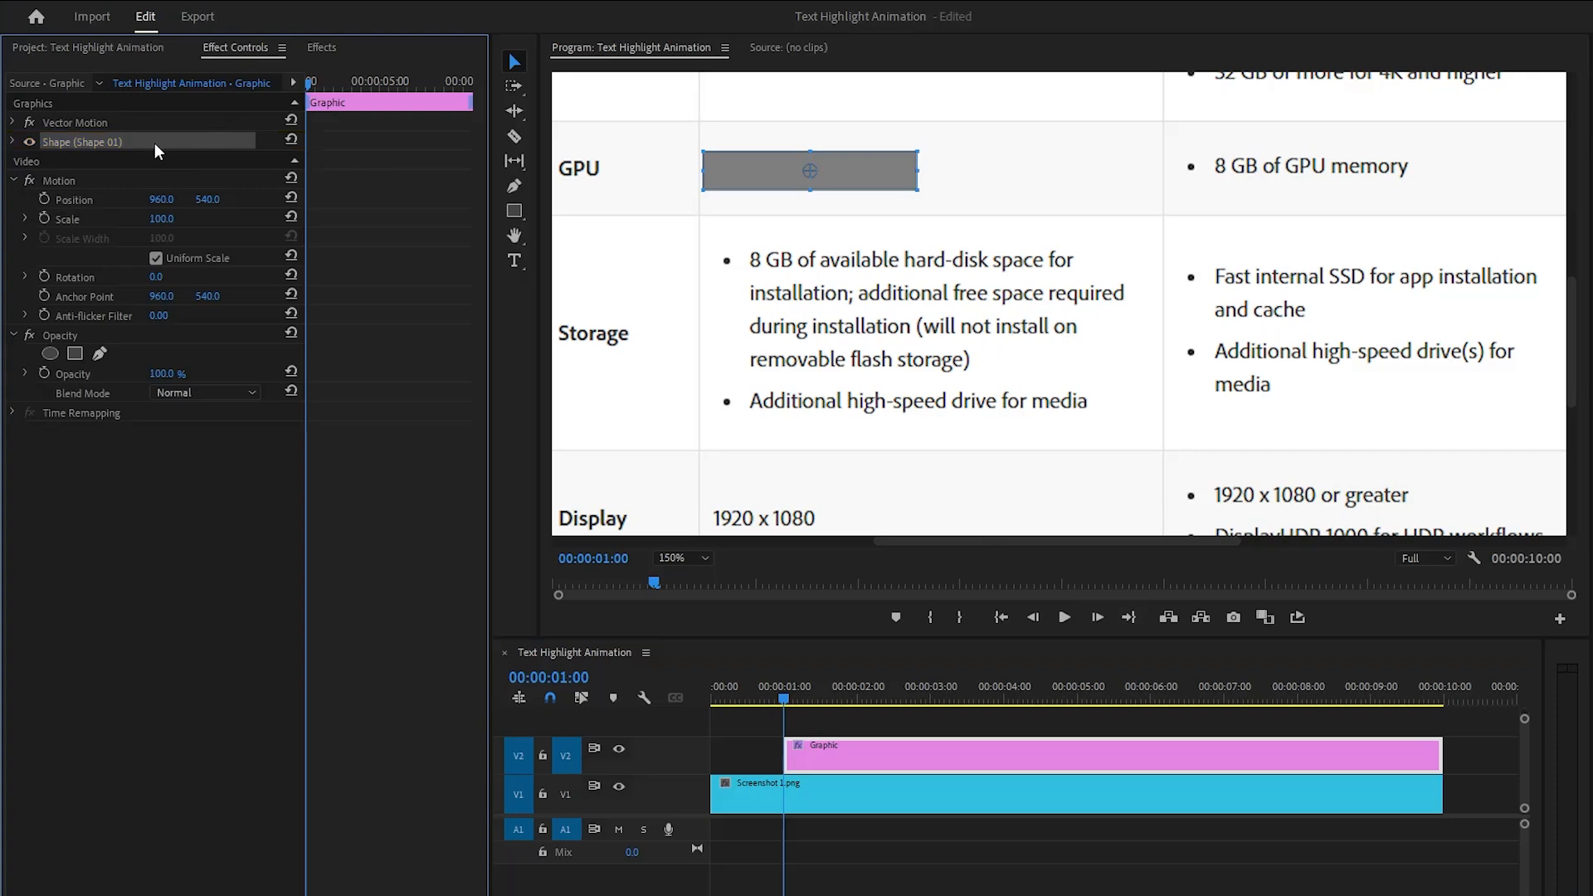
click(13, 142)
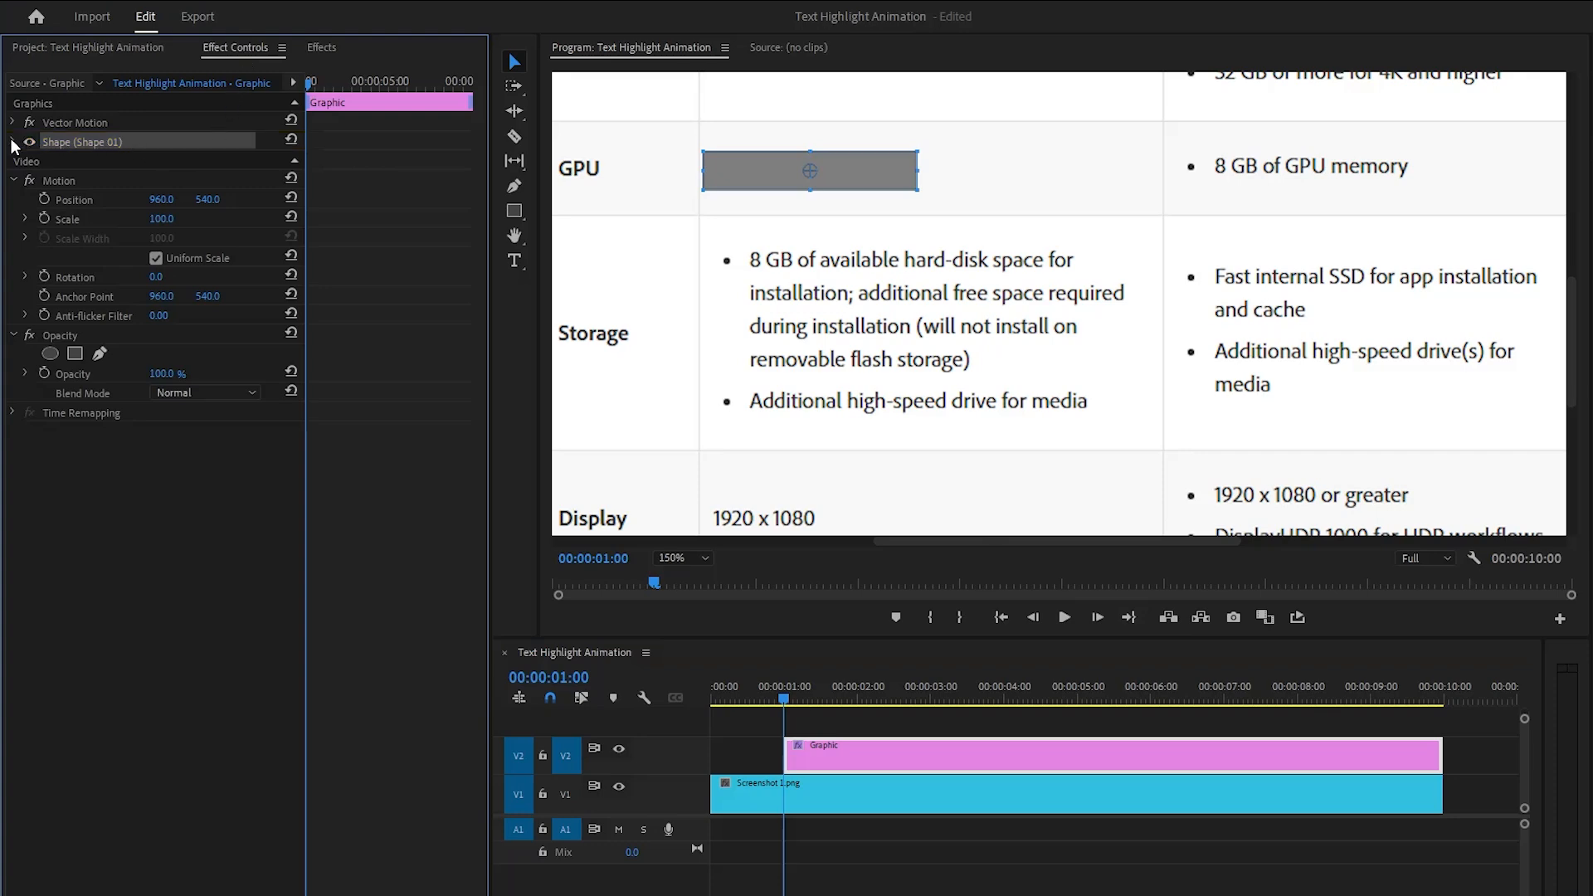
right_click(136, 144)
click(171, 148)
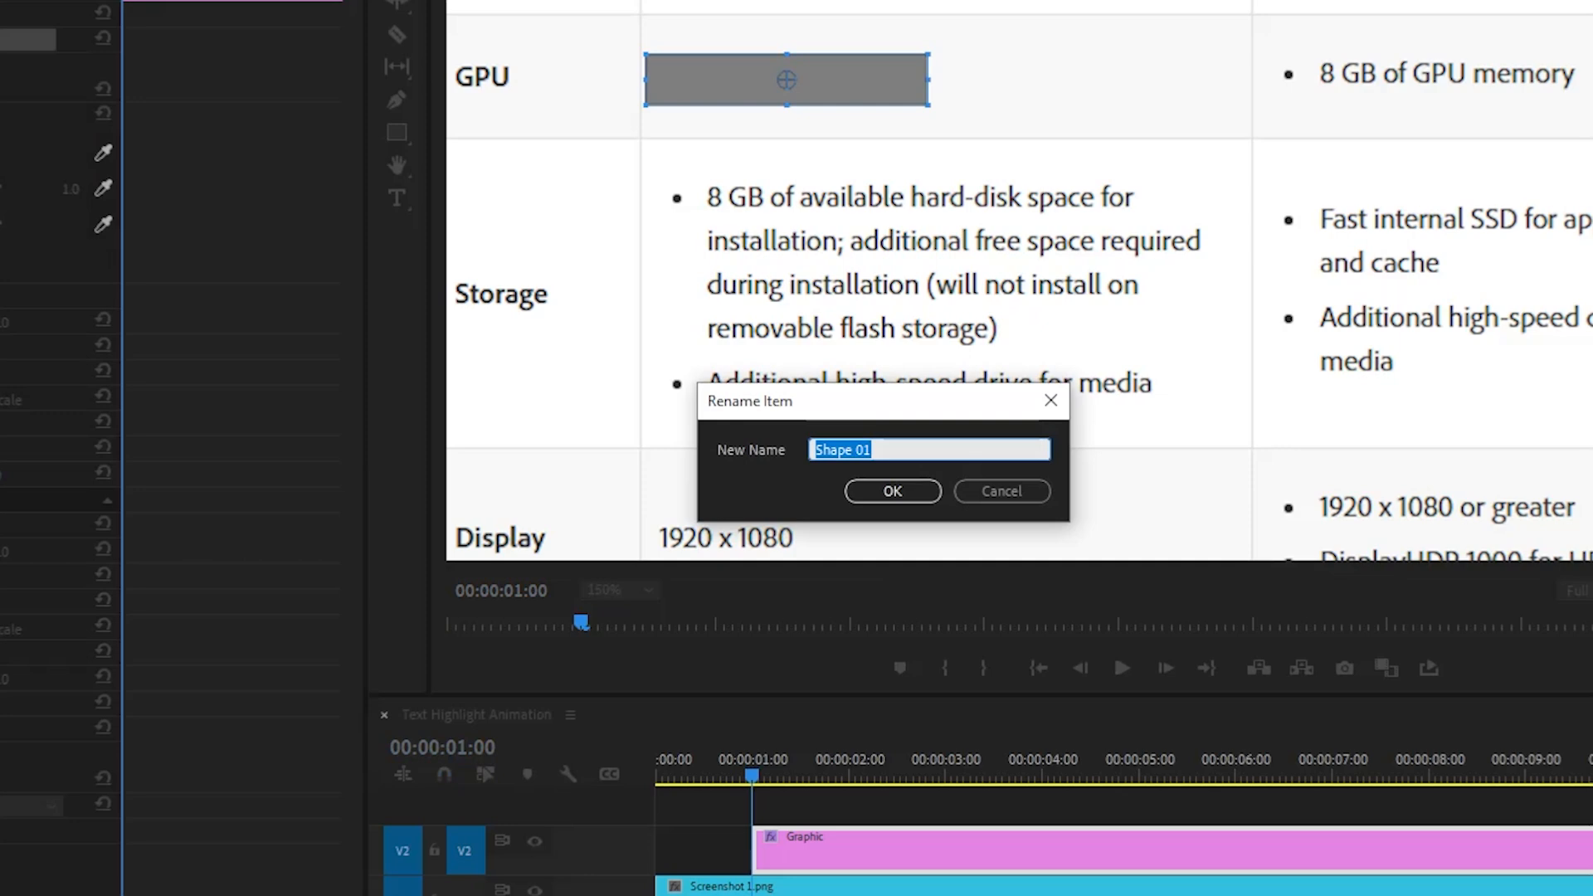
text(1st)
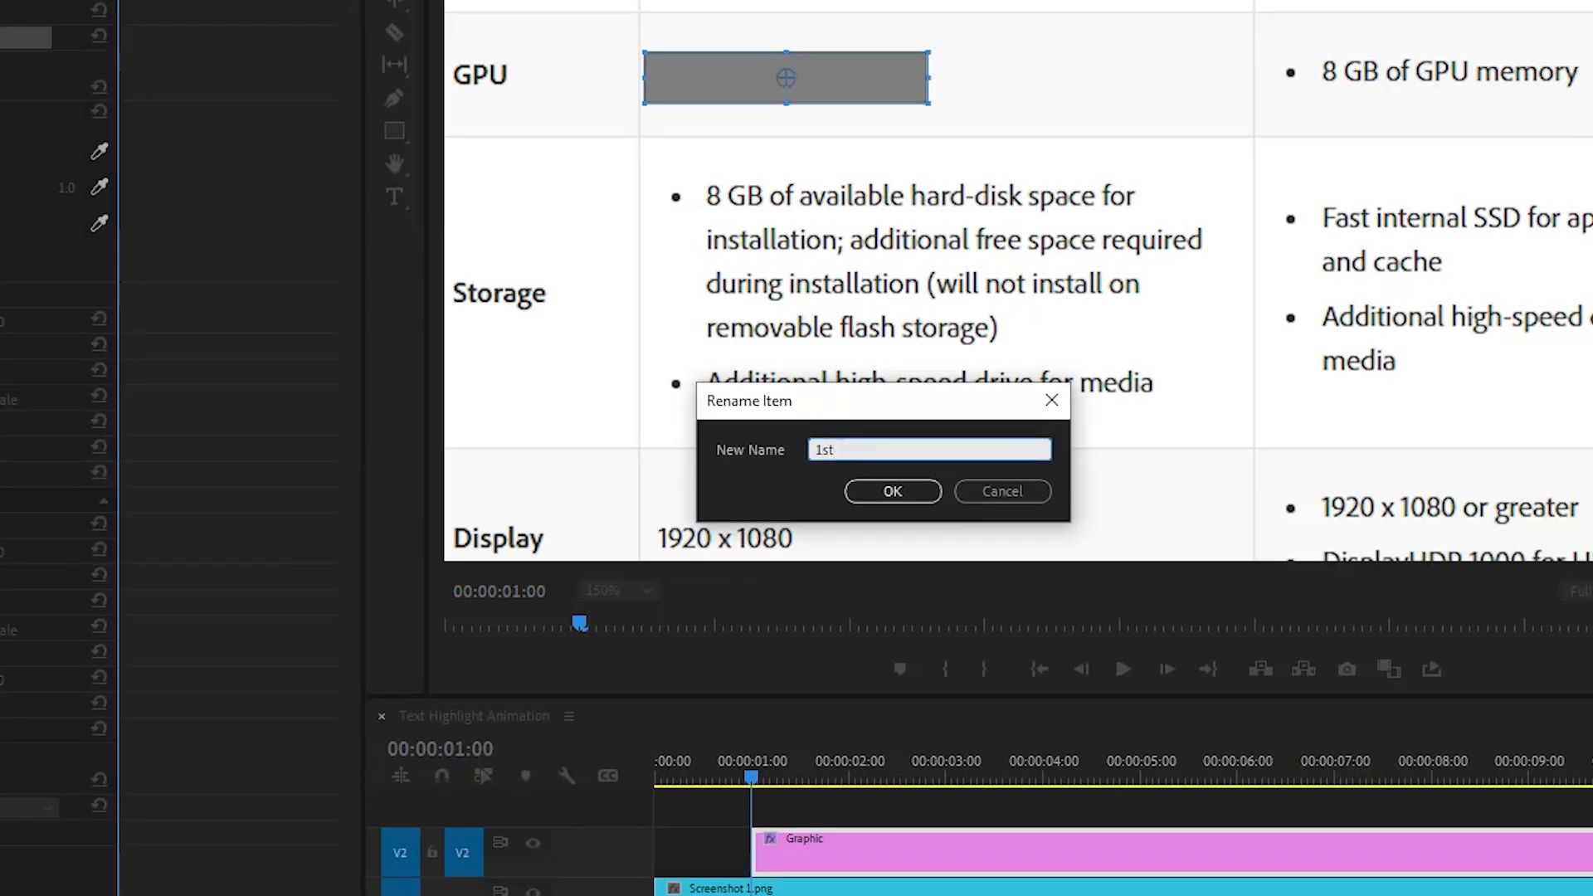
text( Highlighter)
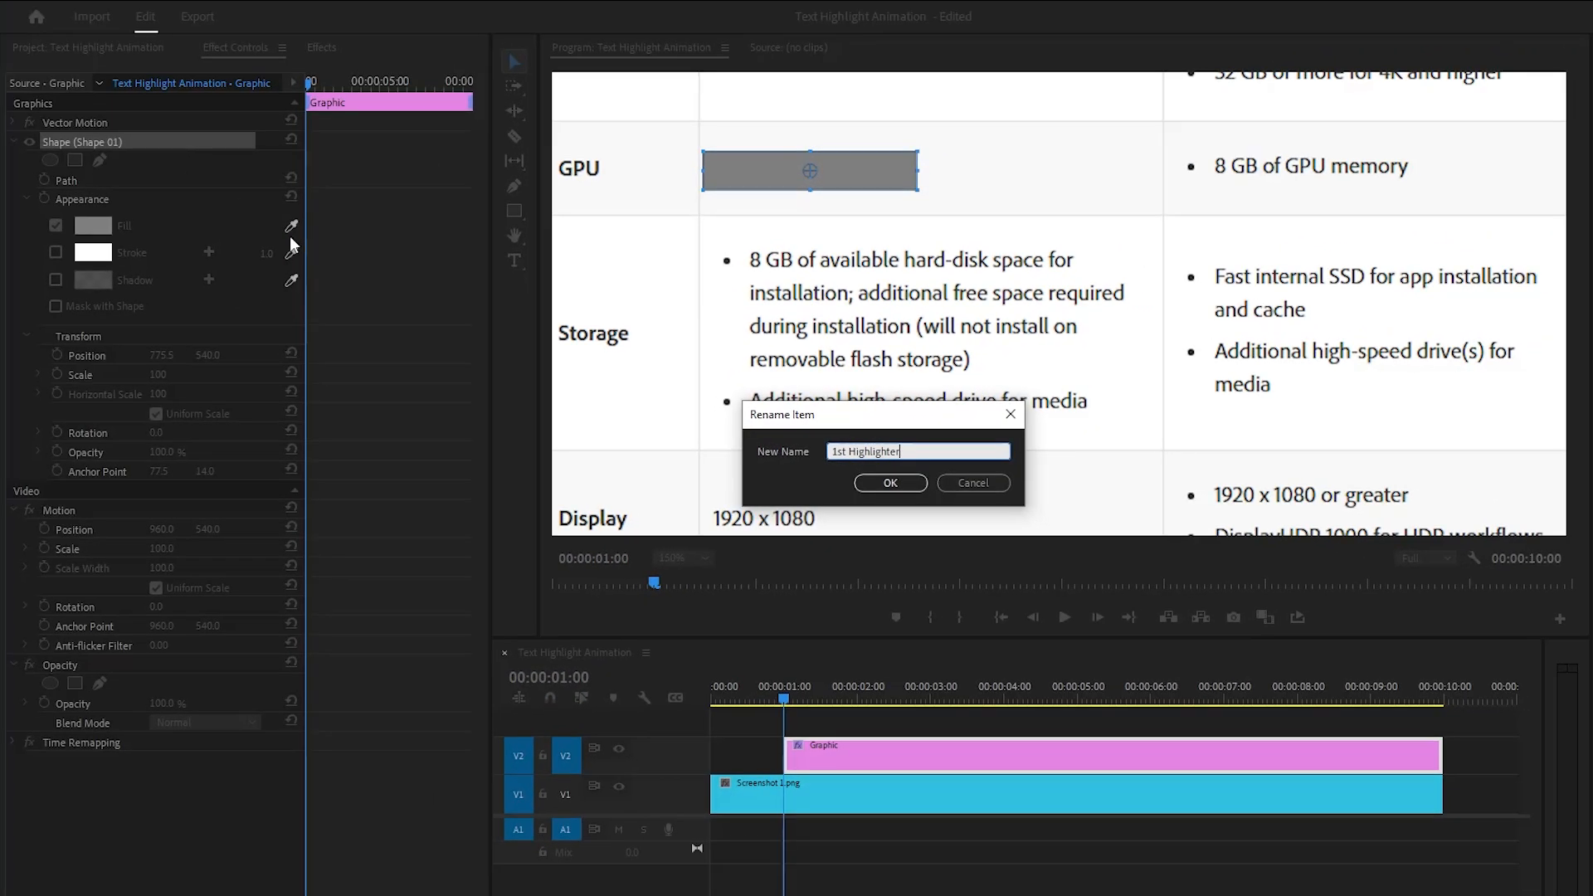
click(876, 485)
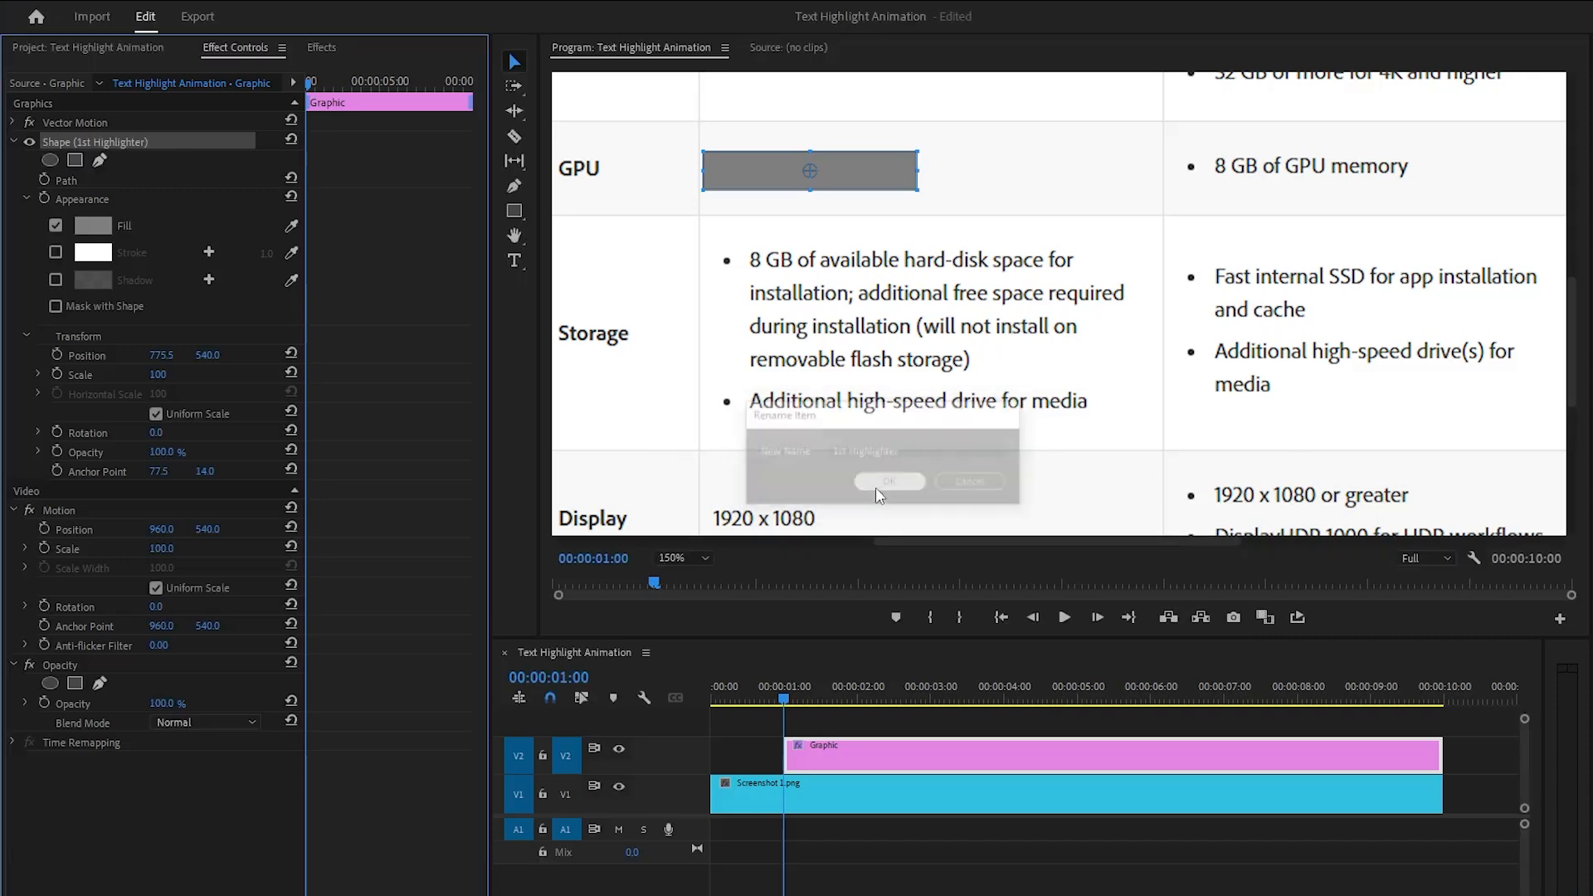
Step: Set the 1st Highlighter shape's fill to solid yellow, FFEA00
click(92, 226)
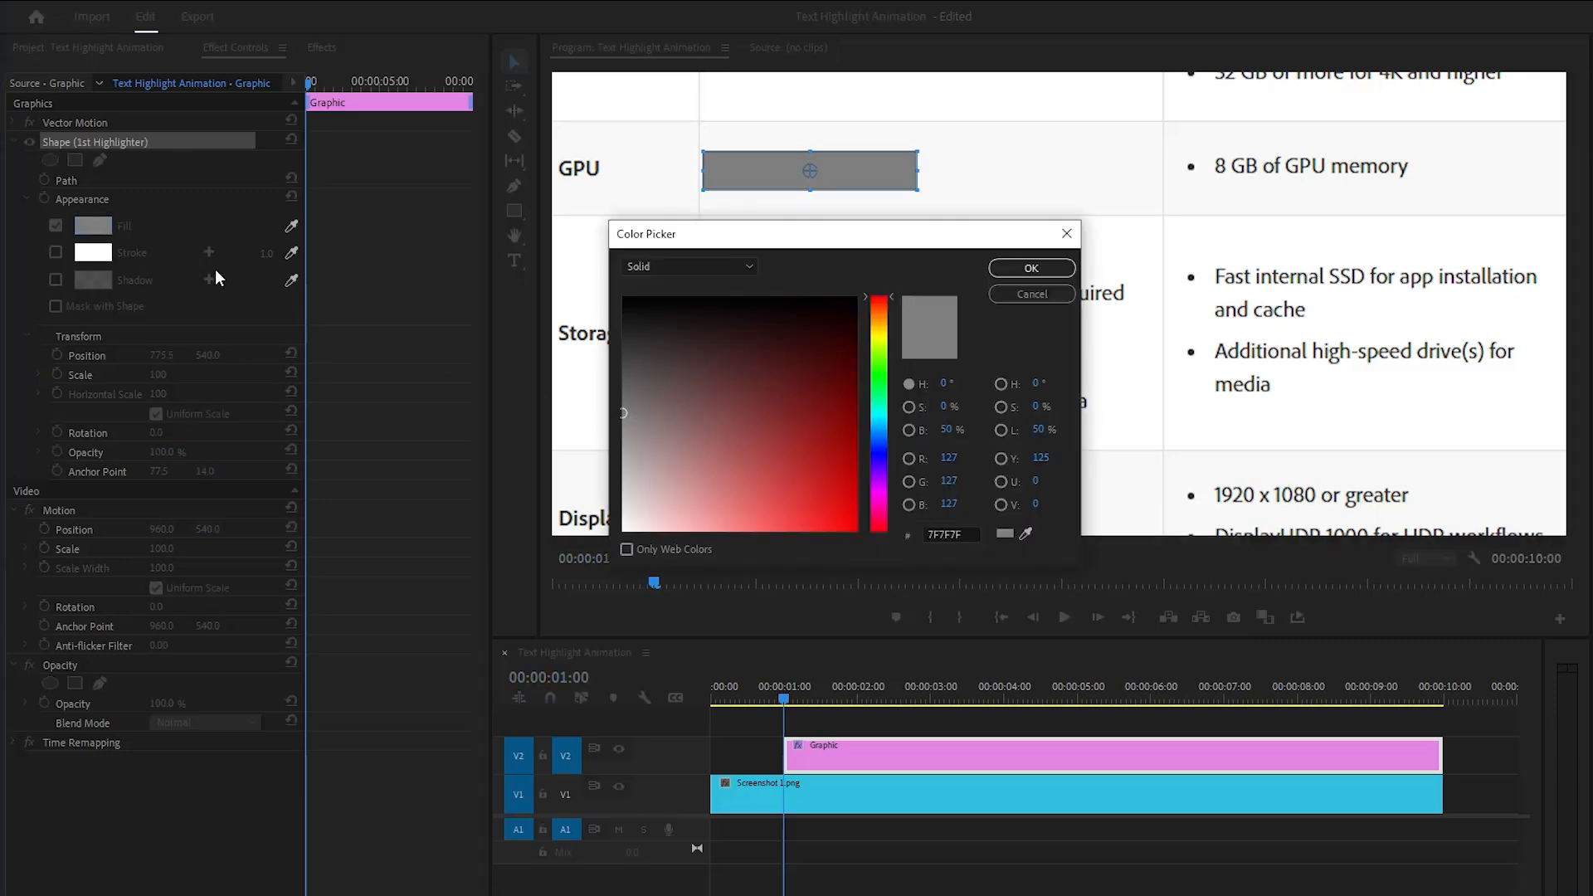
click(883, 332)
click(854, 528)
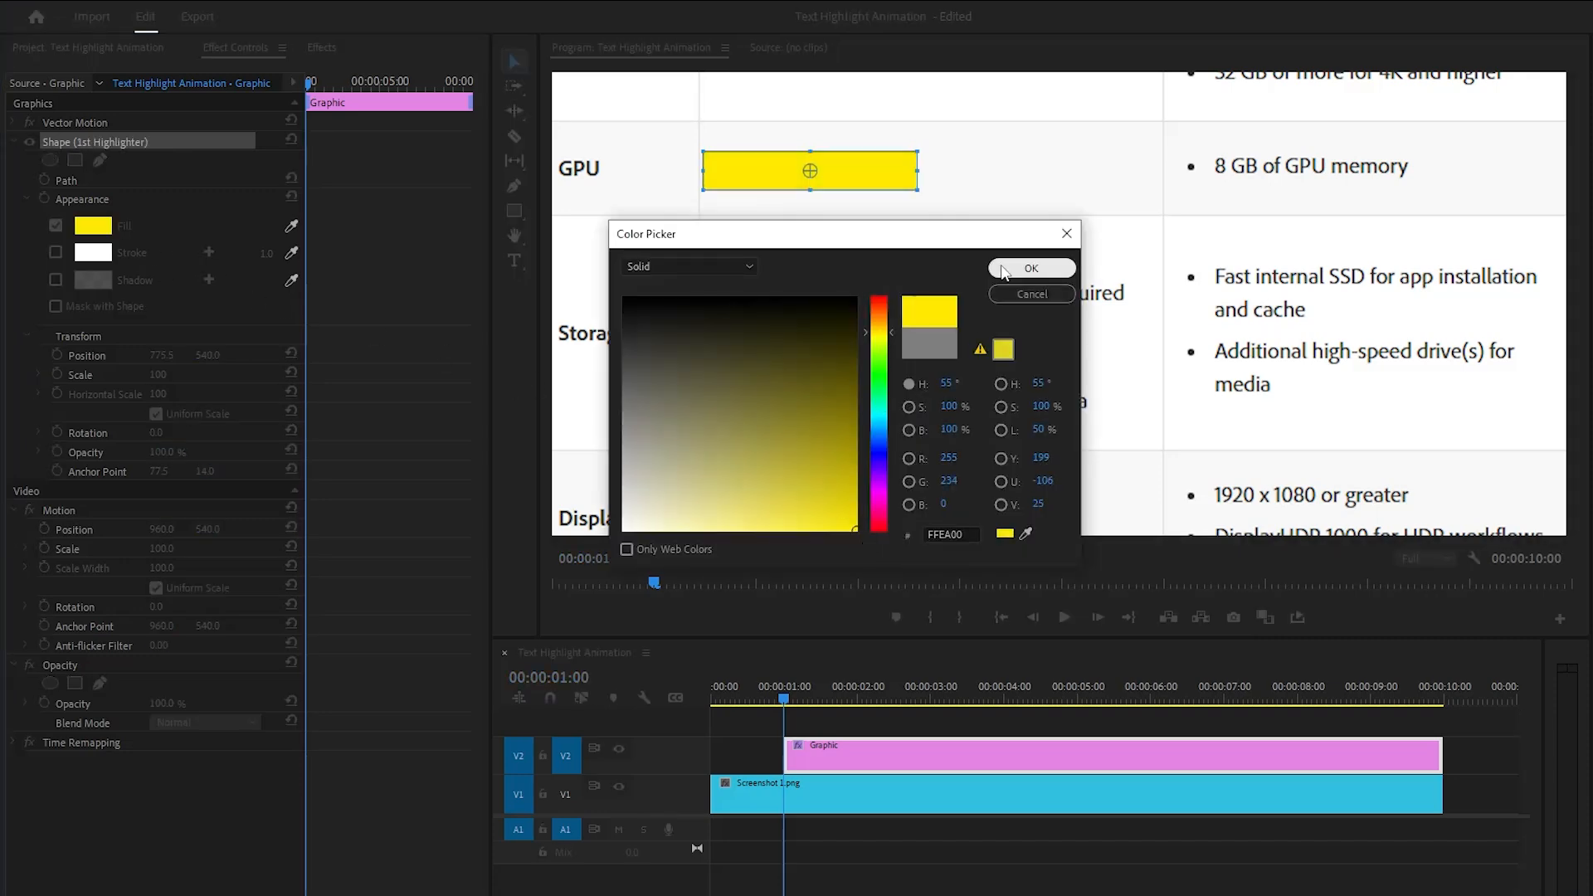
click(1031, 268)
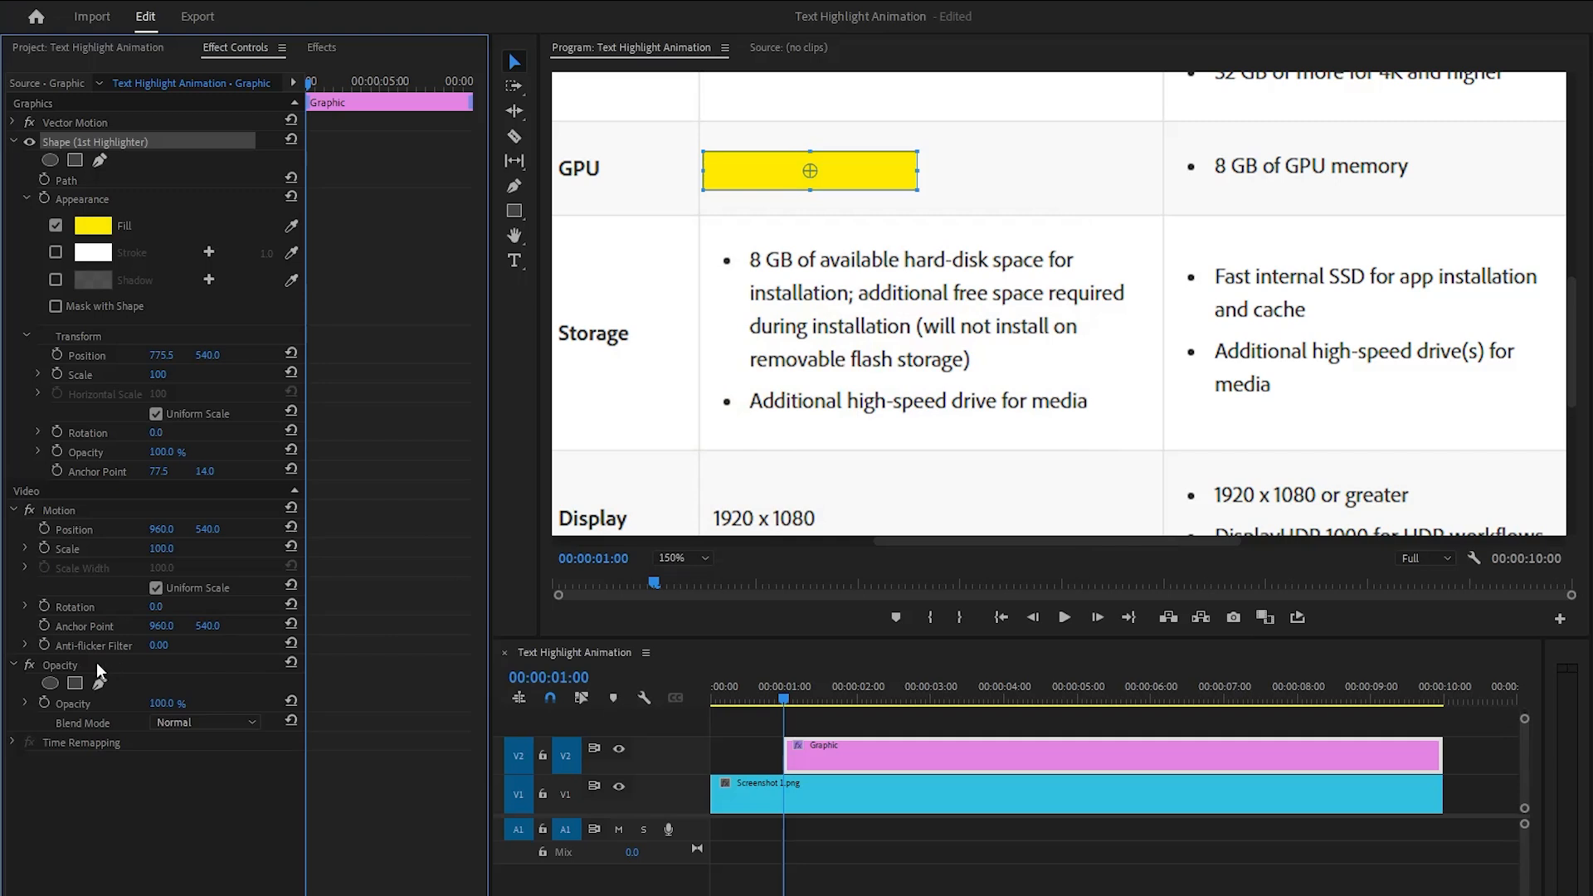
Step: Set the graphic clip's blend mode to Multiply
click(174, 723)
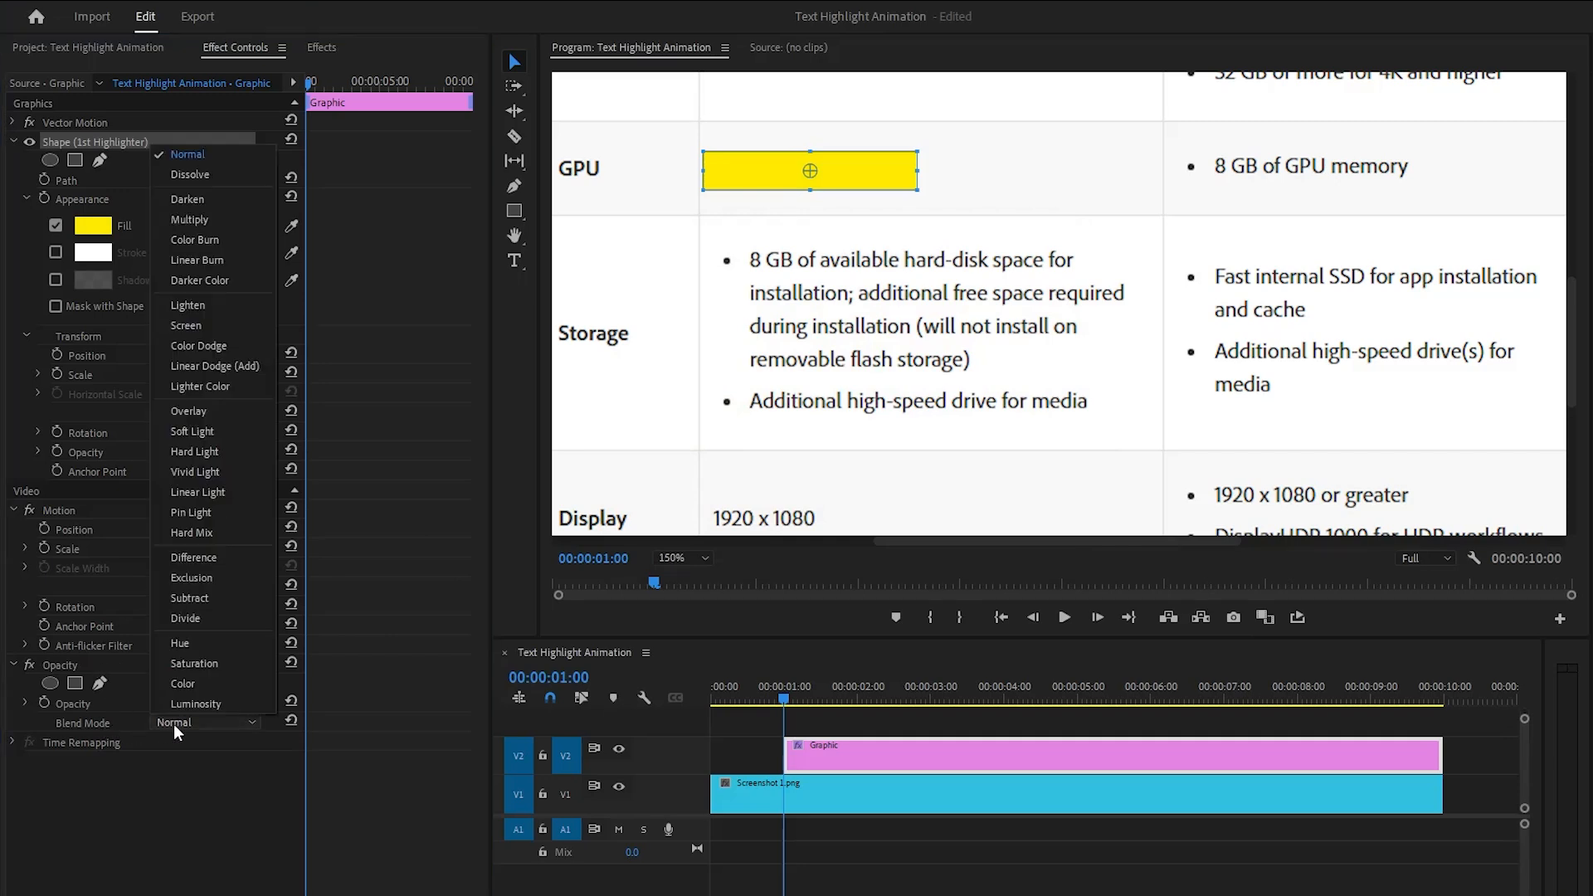
key(Down)
key(Down)
key(Down)
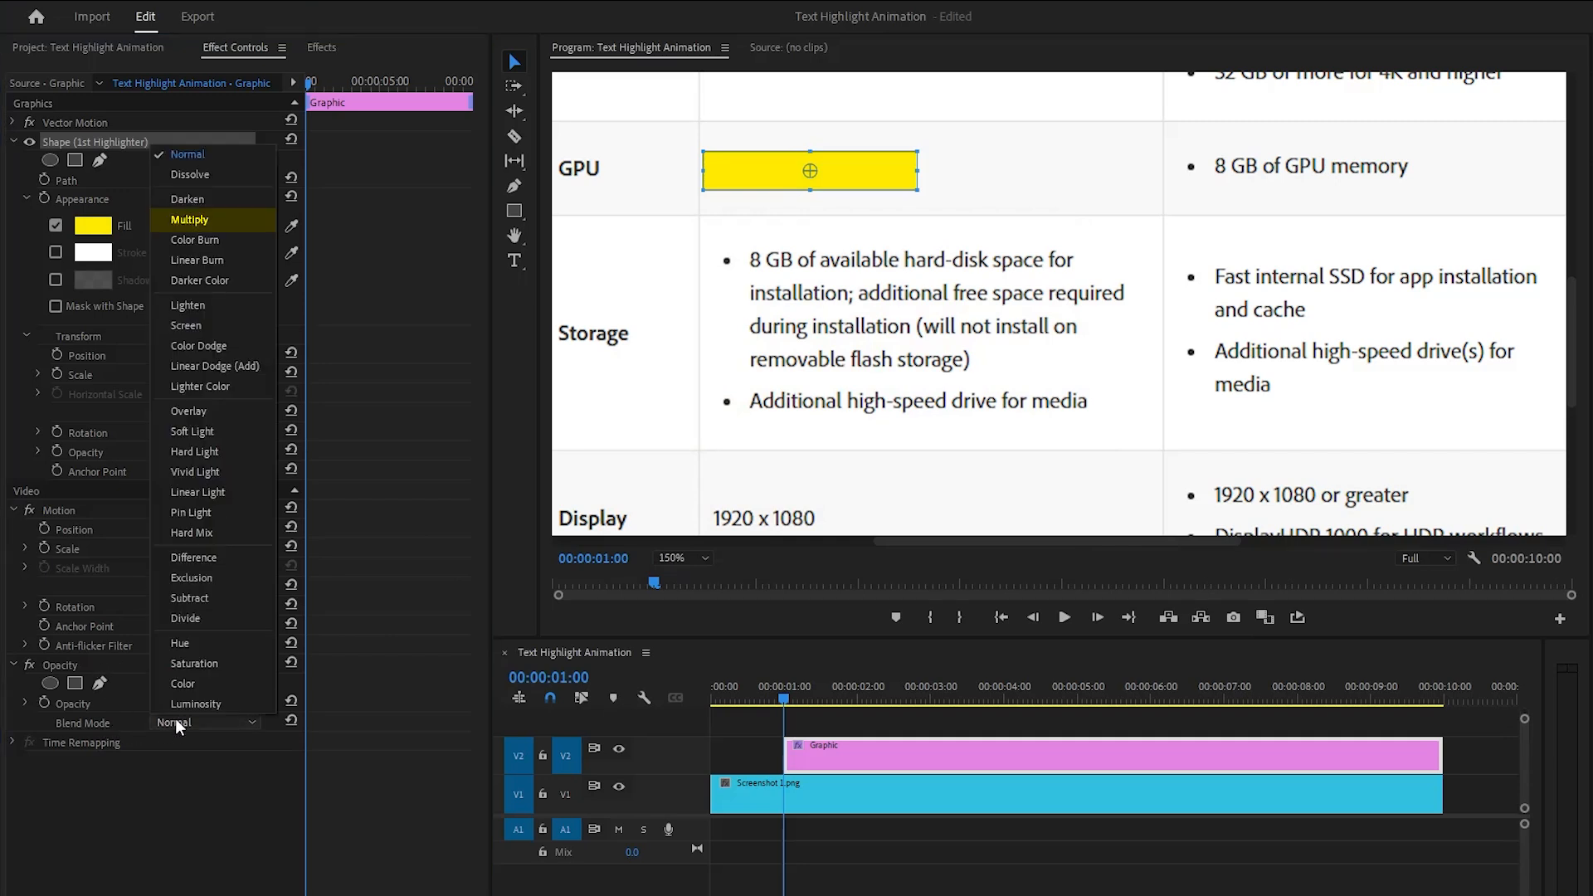
click(217, 222)
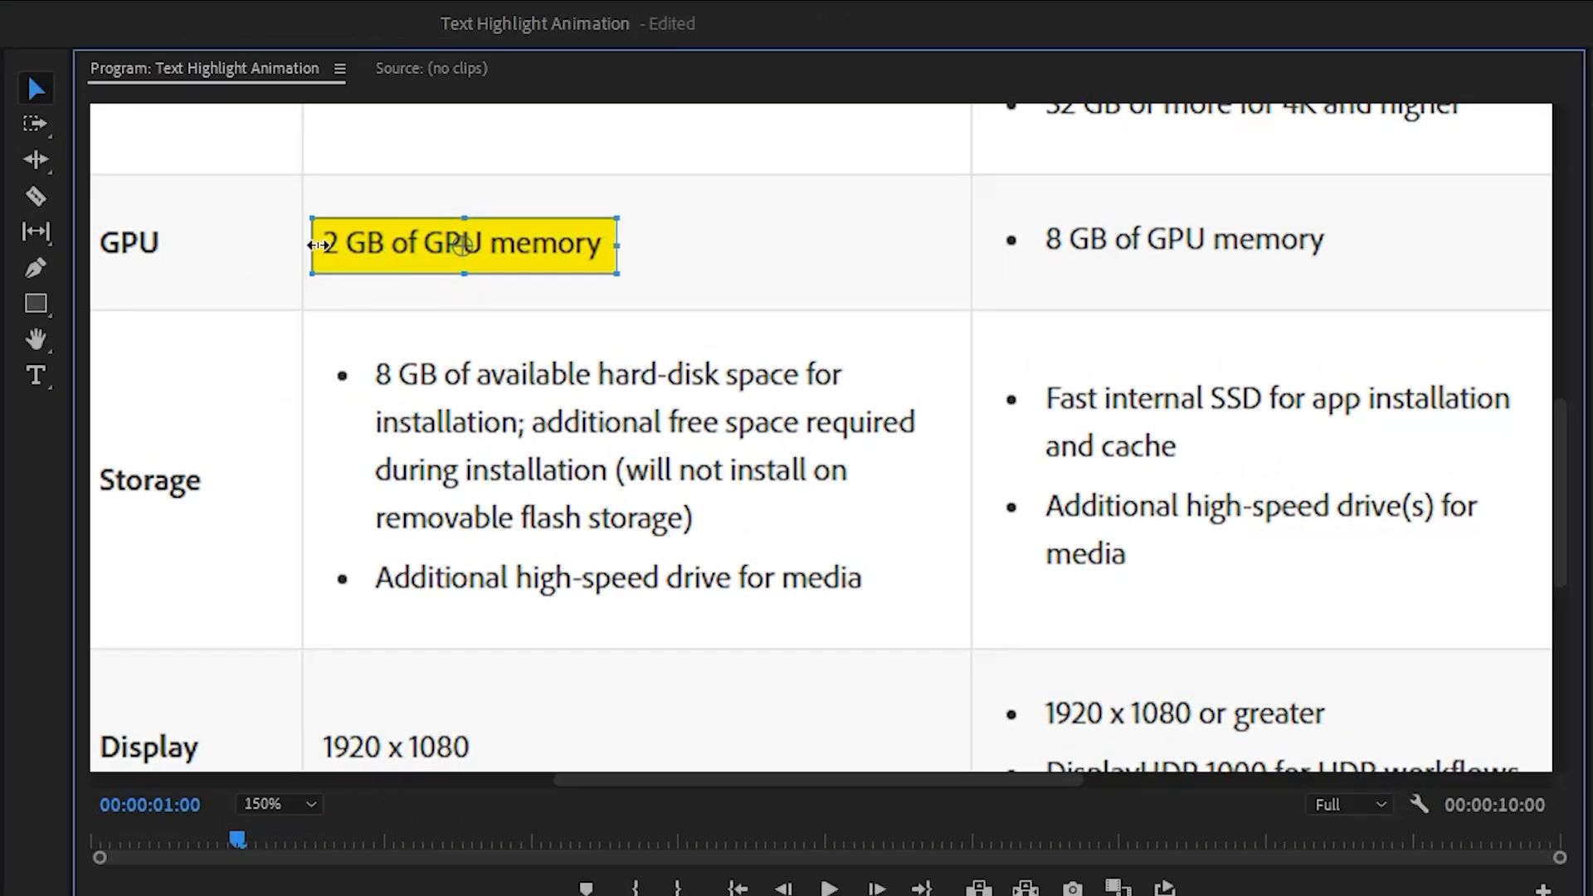
Step: Fit the yellow rectangle's edges closely around the "2 GB of GPU memory" text and place its anchor point at its left edge
drag(466, 219, 466, 217)
drag(463, 279, 461, 273)
drag(459, 216, 460, 217)
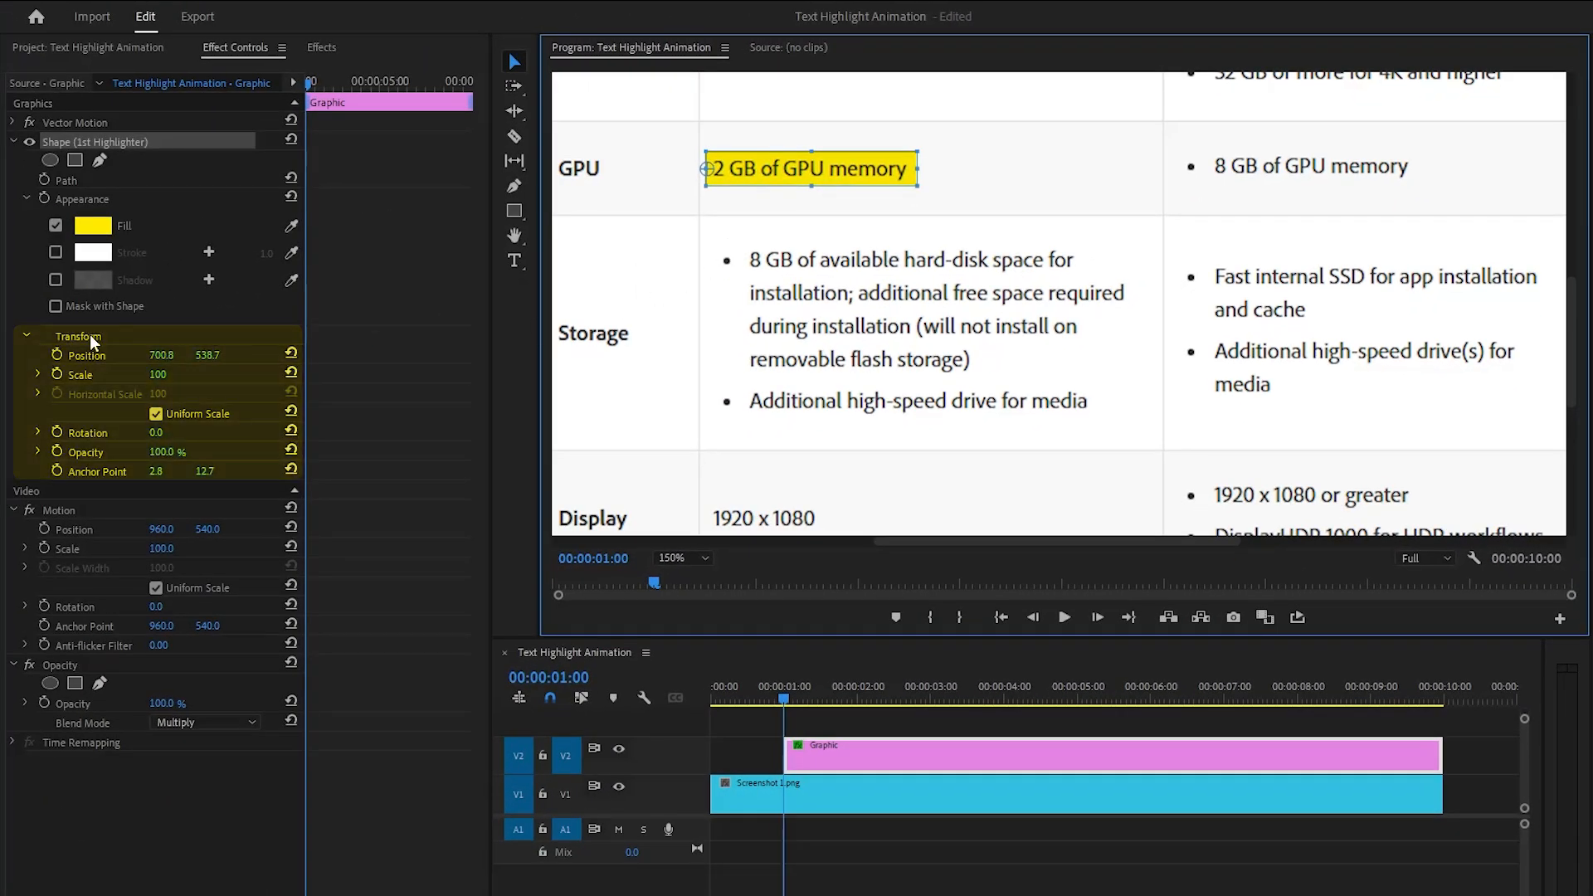
Step: Turn off Uniform Scale for the 1st Highlighter shape and keyframe its Horizontal Scale at 0 at 00:00:01:00
click(156, 413)
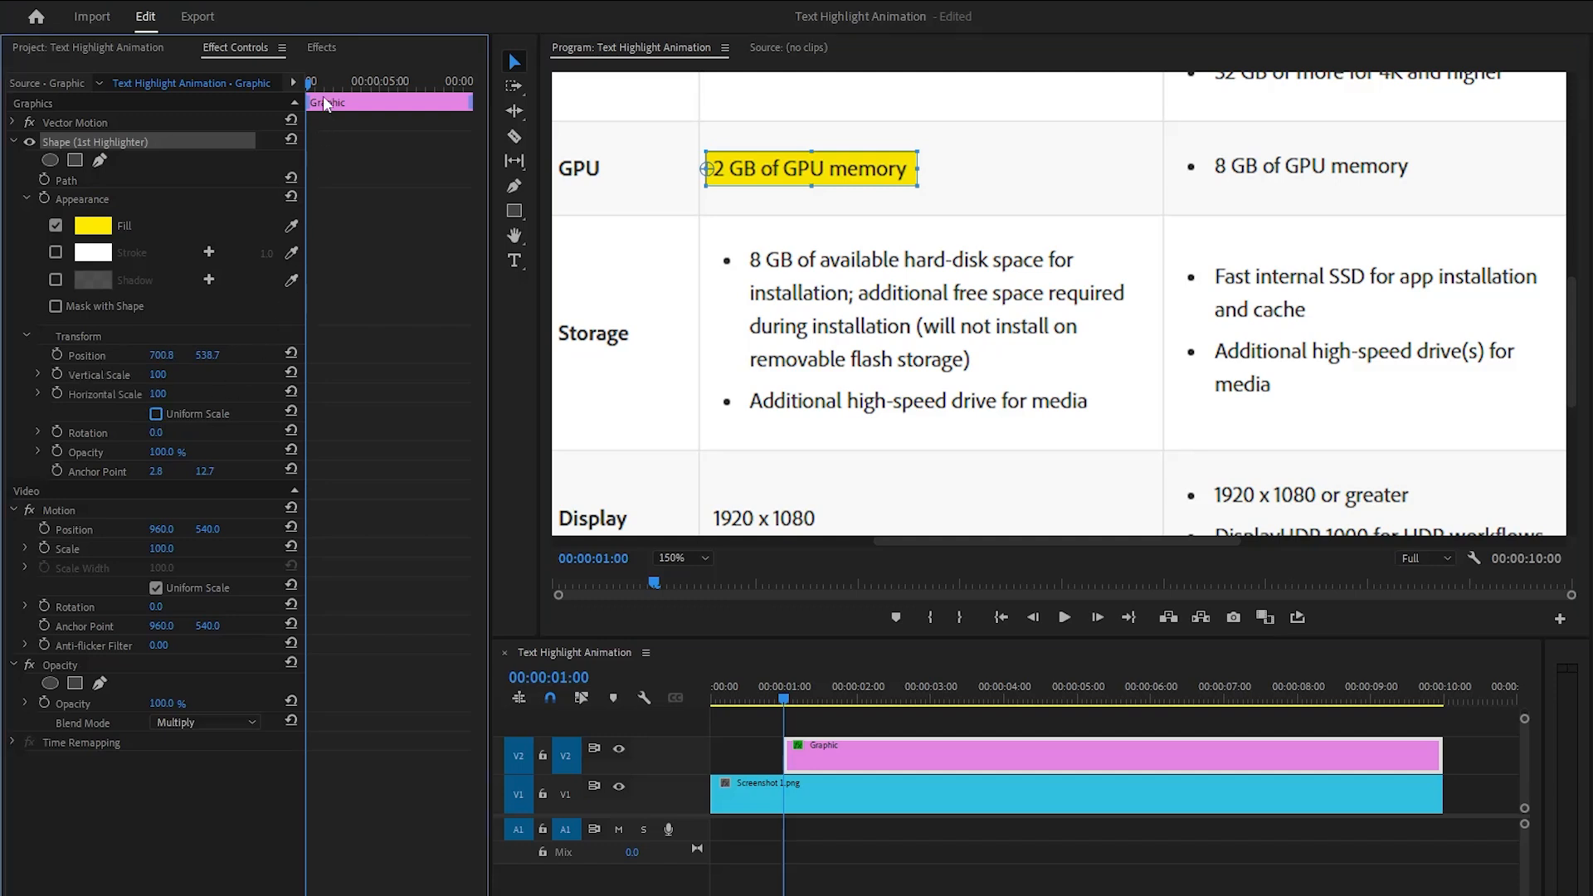
mouse_move(310, 86)
mouse_down()
mouse_move(371, 88)
mouse_move(307, 98)
mouse_up()
click(58, 393)
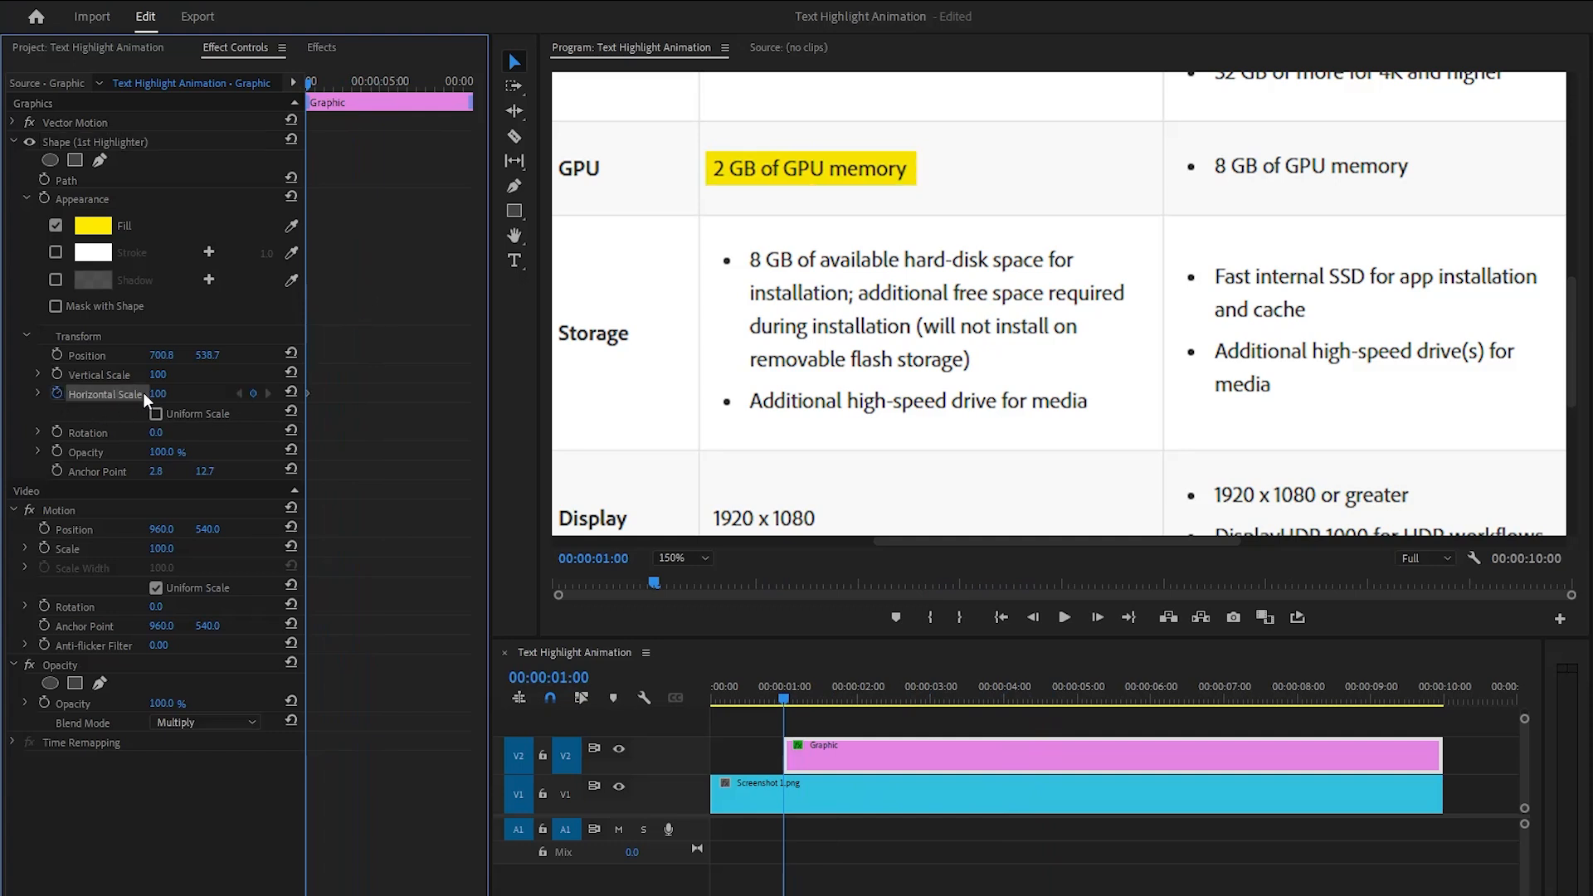
mouse_move(158, 394)
mouse_down()
mouse_move(359, 393)
mouse_move(189, 396)
mouse_up()
click(160, 394)
text(0)
key(Return)
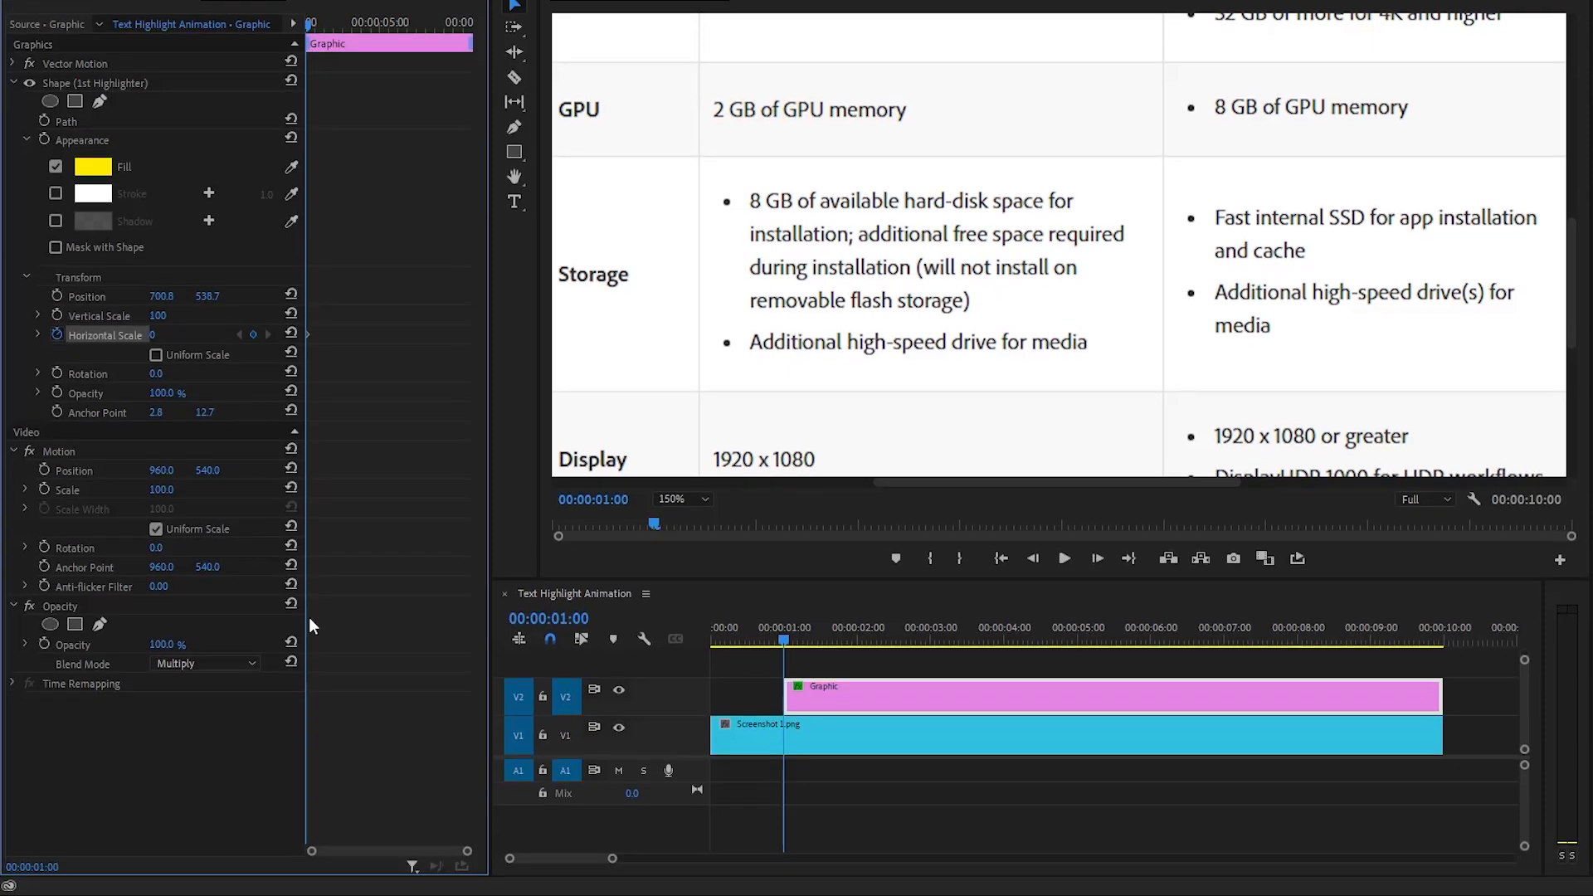
Step: Add a Horizontal Scale keyframe of 100 to the 1st Highlighter shape at 00:00:01:25
drag(462, 853, 416, 846)
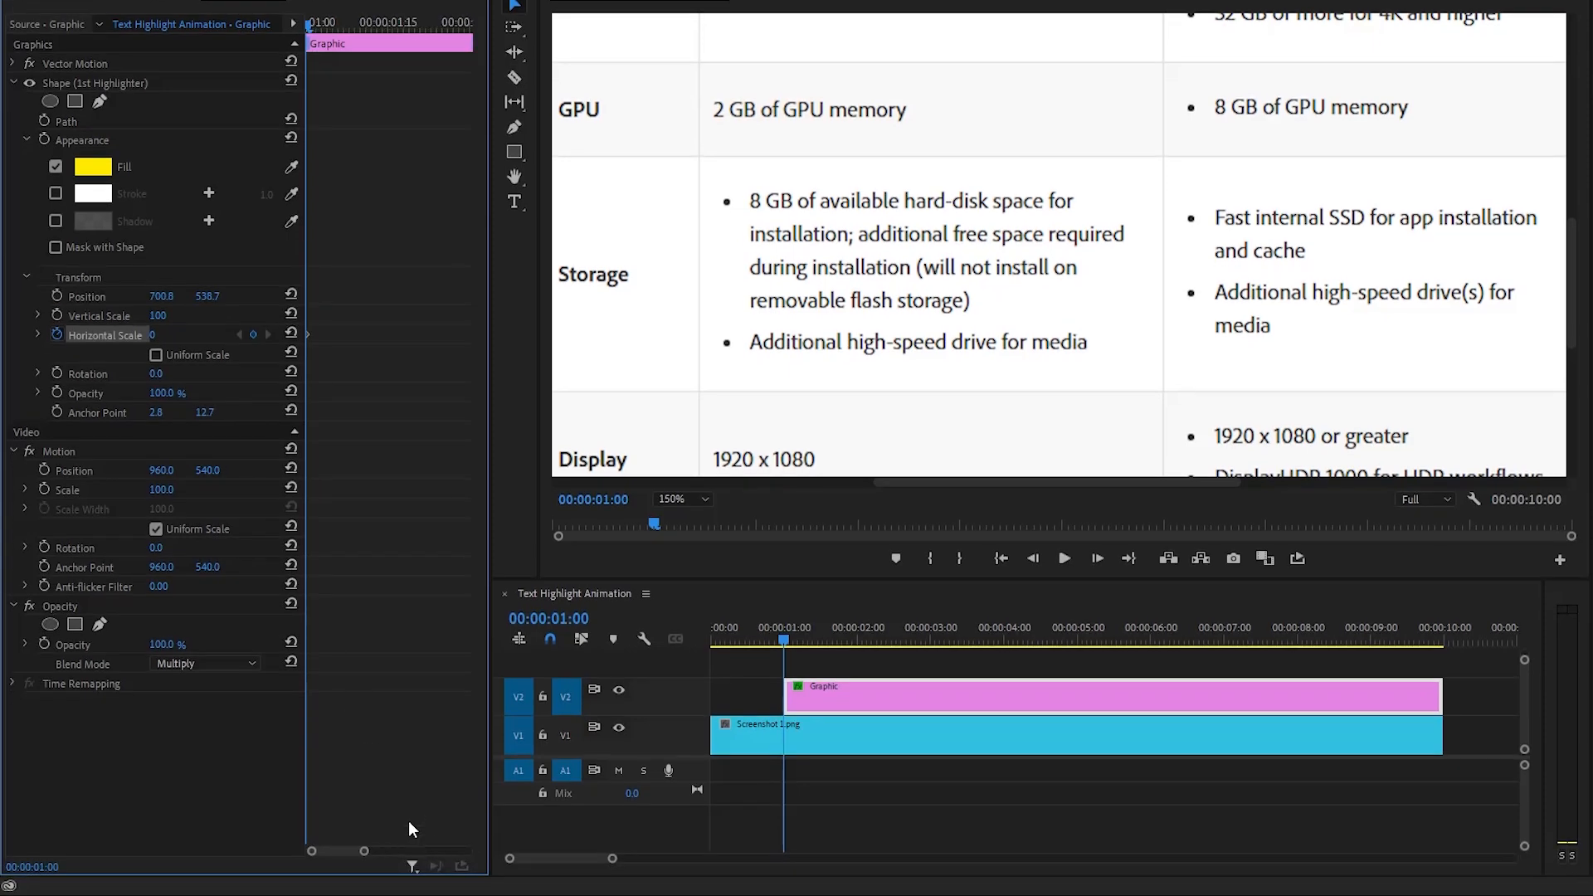
key(shift+Right)
key(shift+Right)
key(shift+Right)
key(shift+Right)
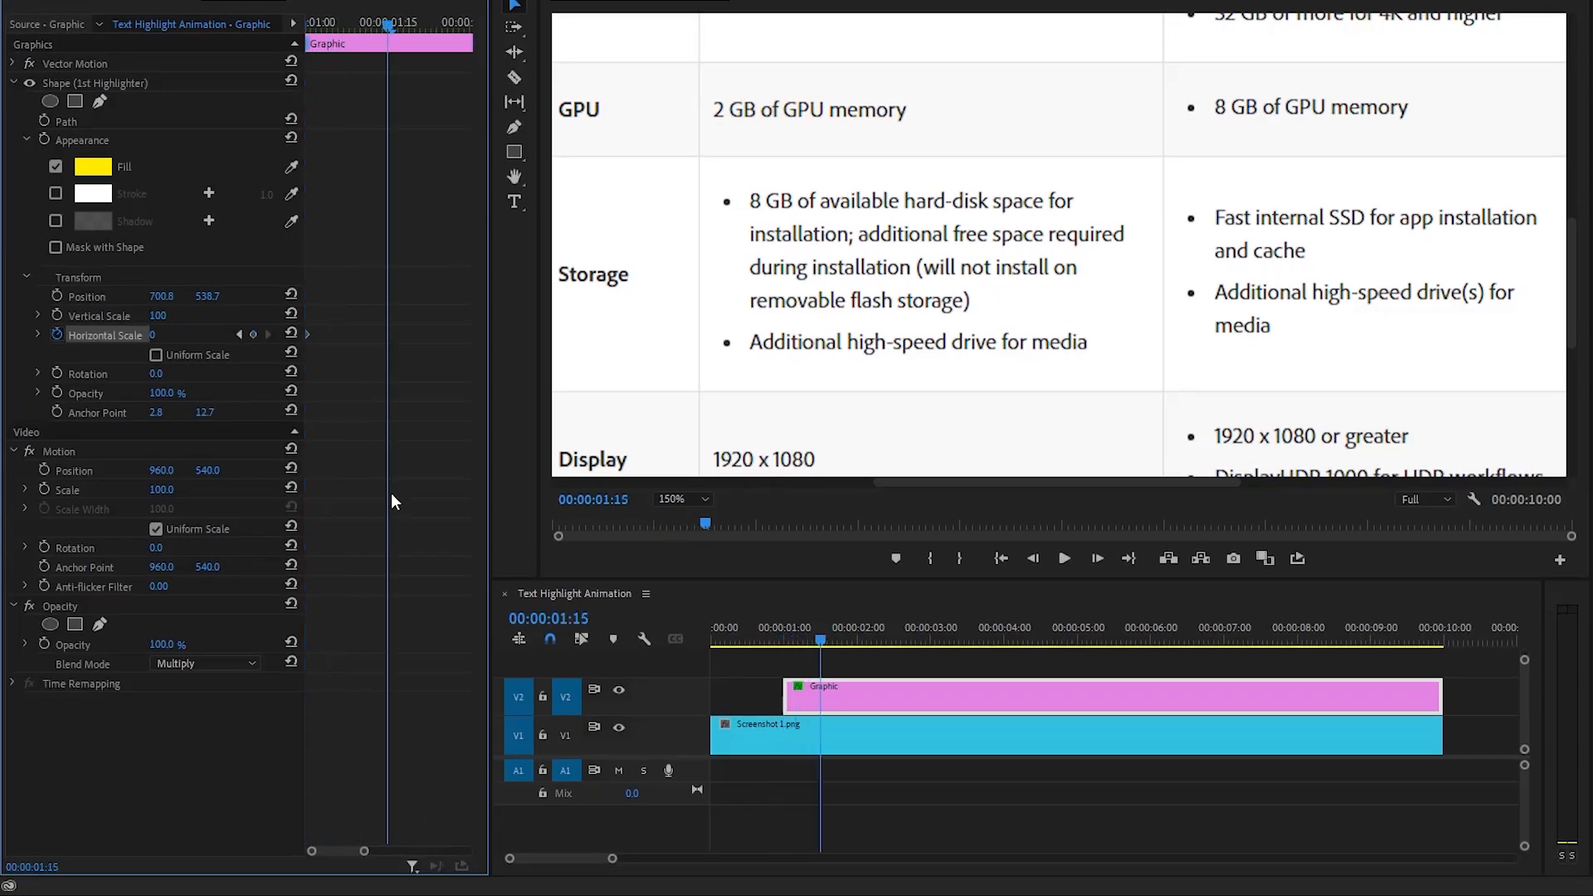
key(shift+Right)
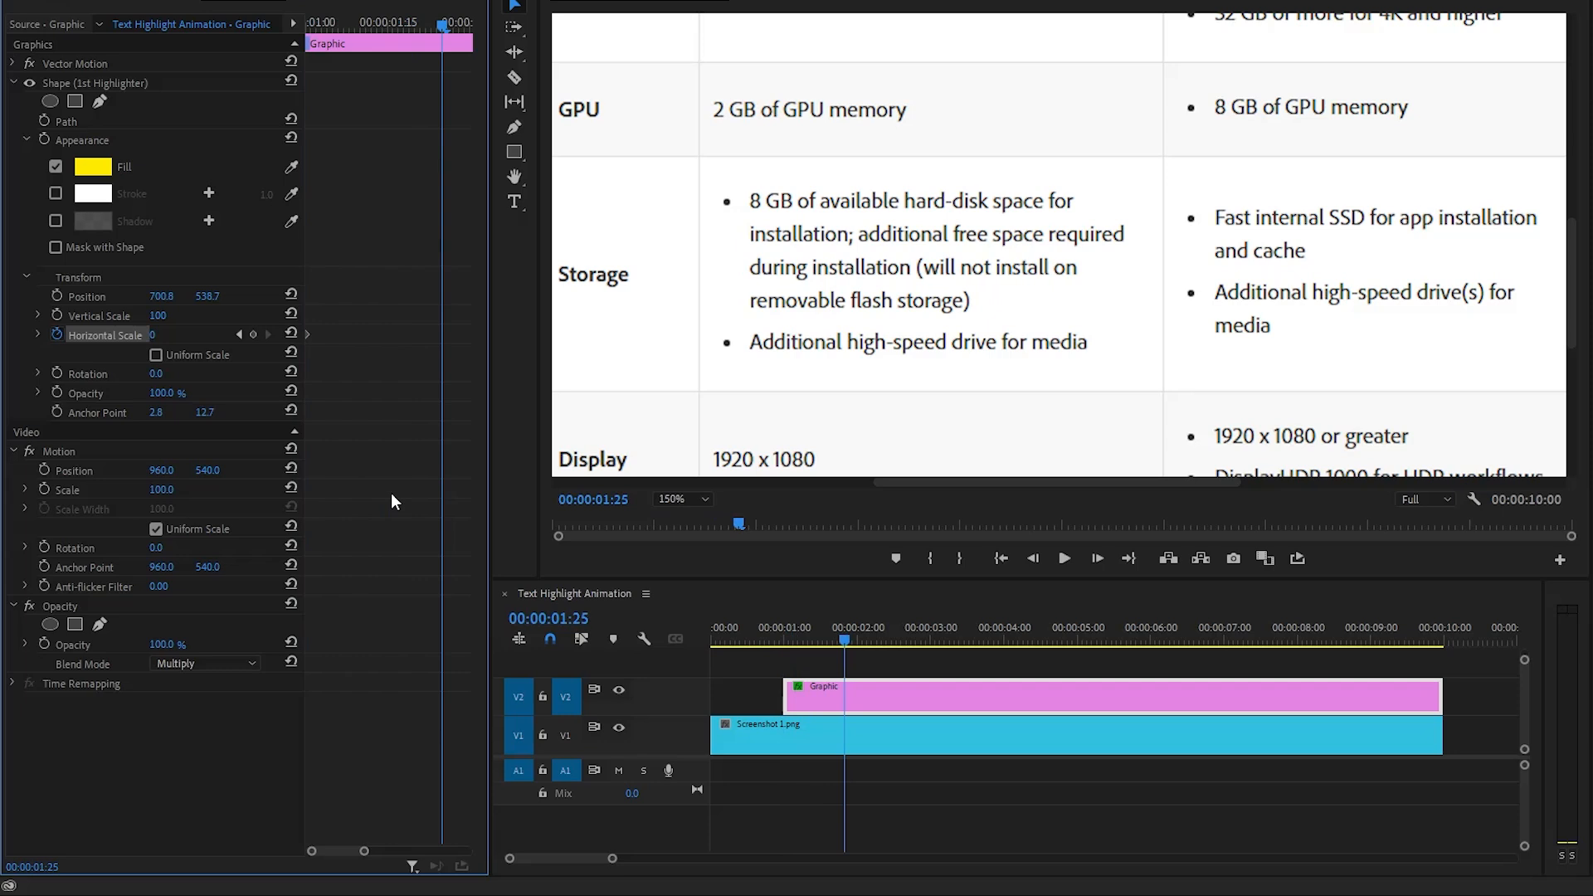
click(151, 333)
text(100)
key(Return)
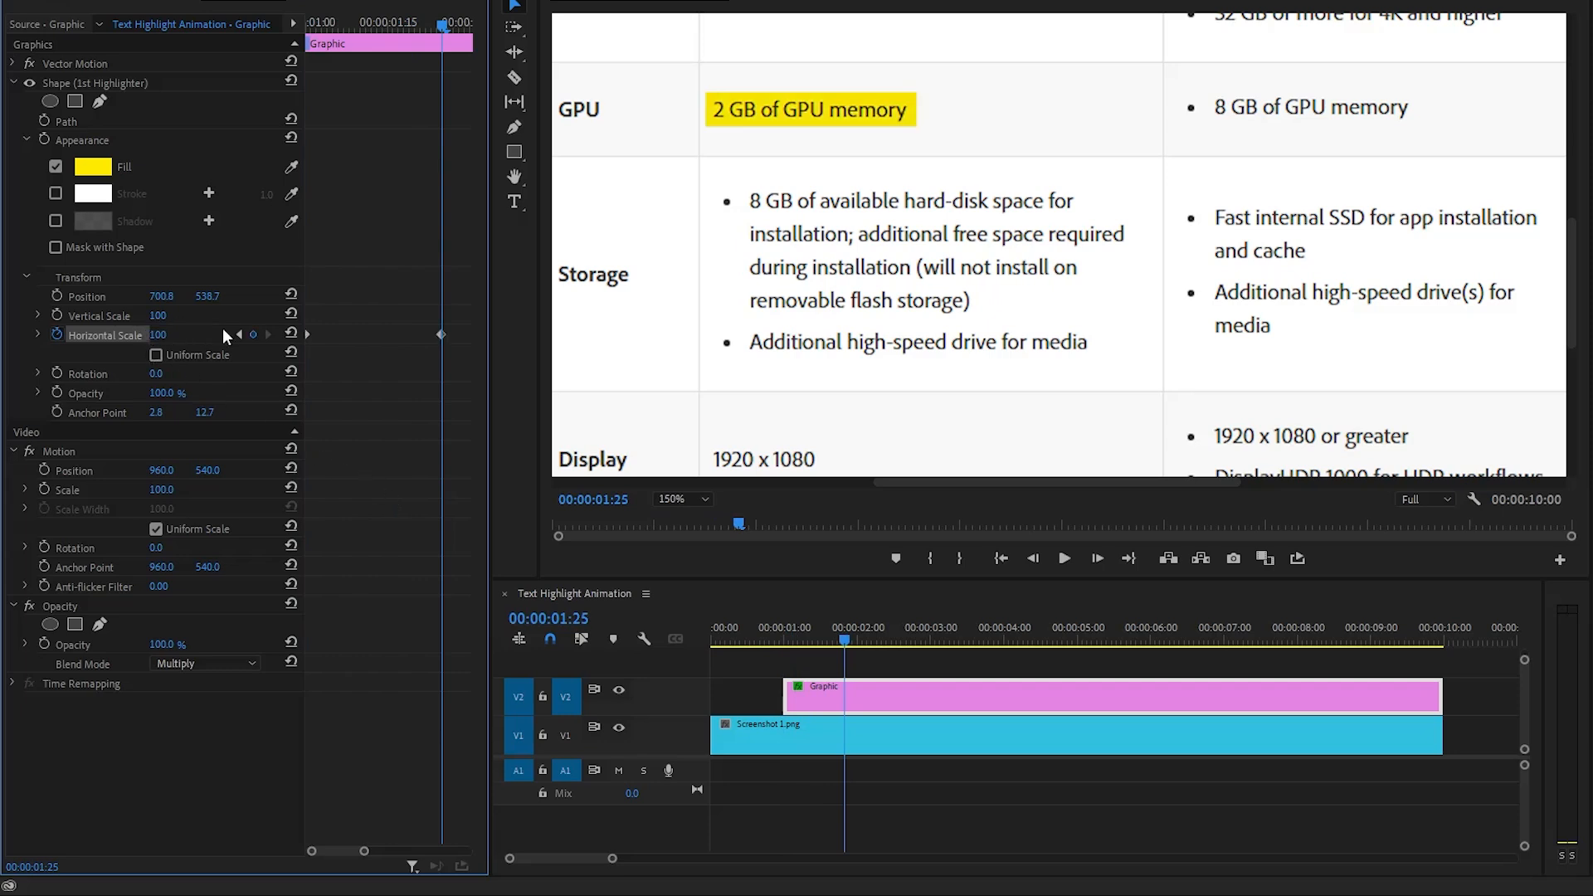
Step: Play back the highlight animation from the start of the graphic clip
drag(365, 20, 272, 38)
key(space)
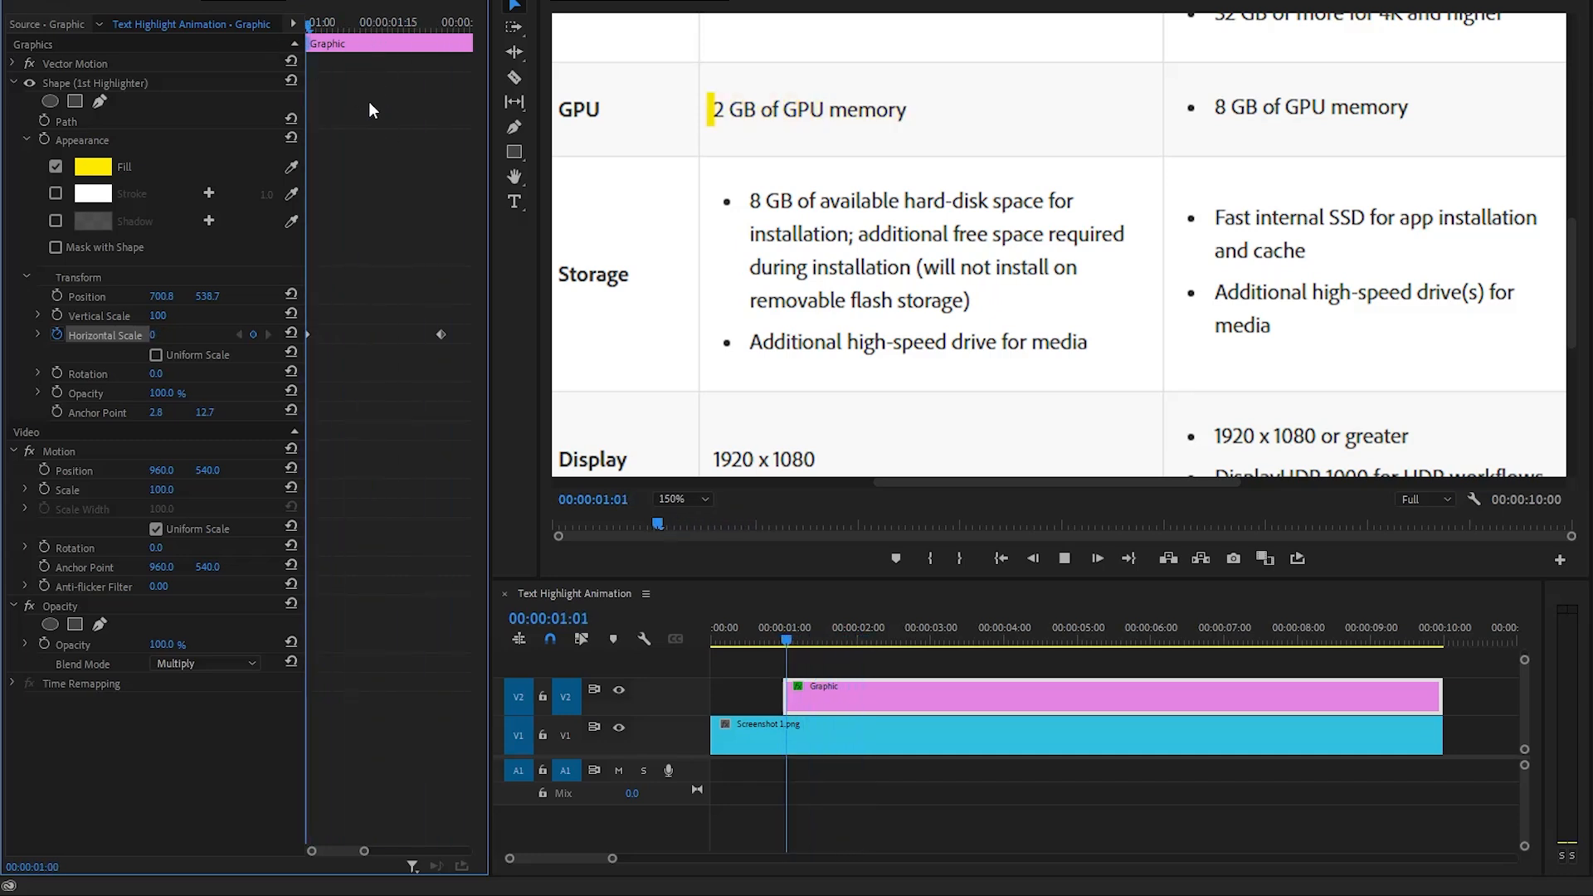
key(space)
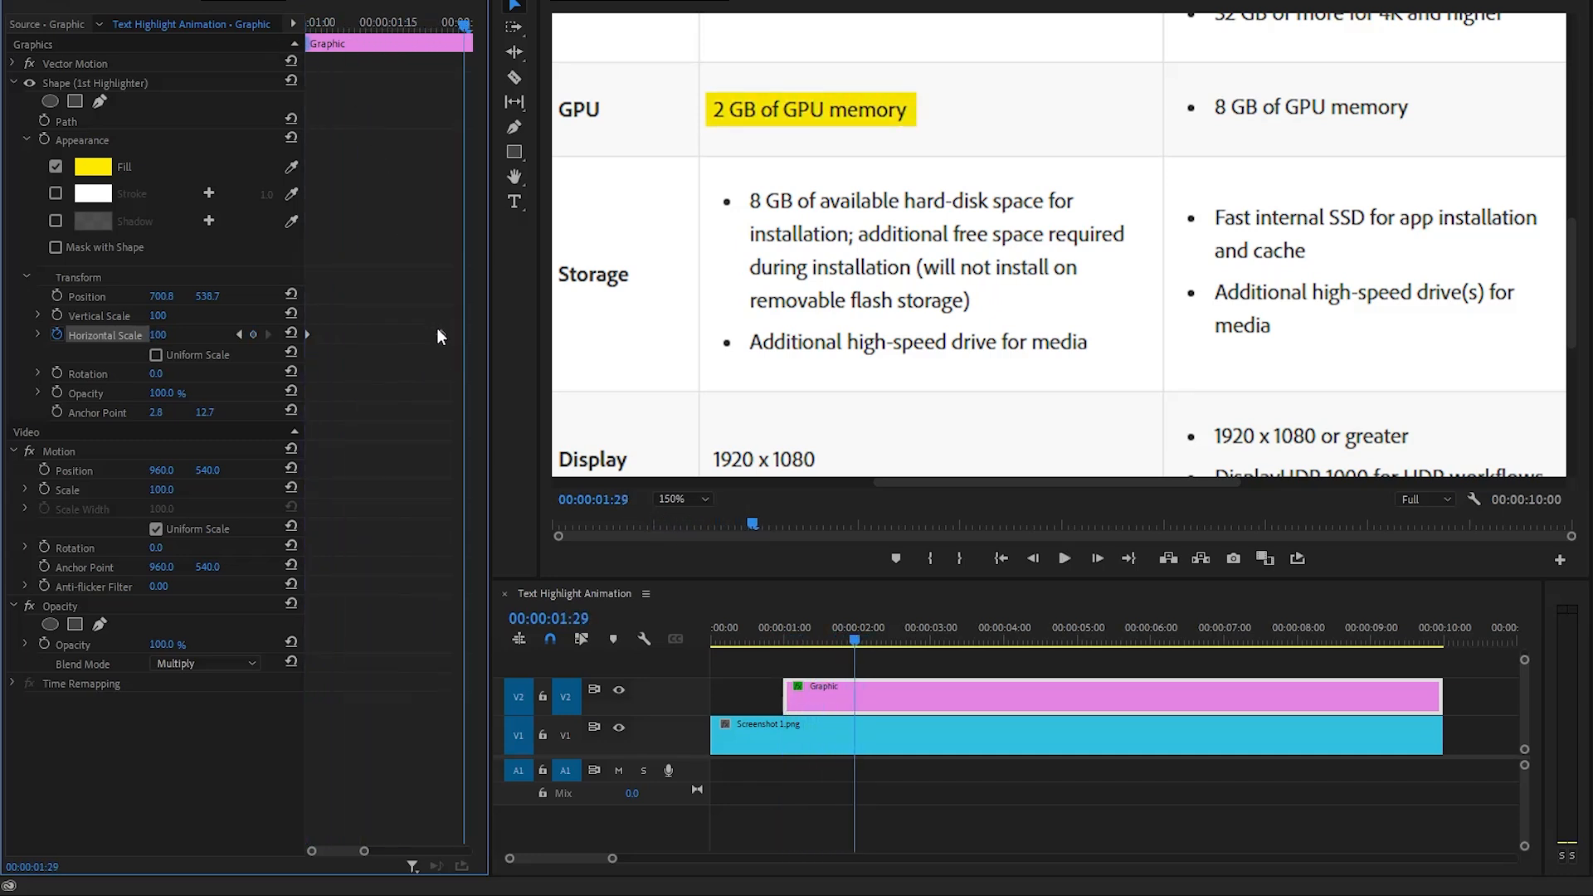
Step: Apply Ease In to the ending Horizontal Scale keyframe and Ease Out to the starting one
right_click(439, 336)
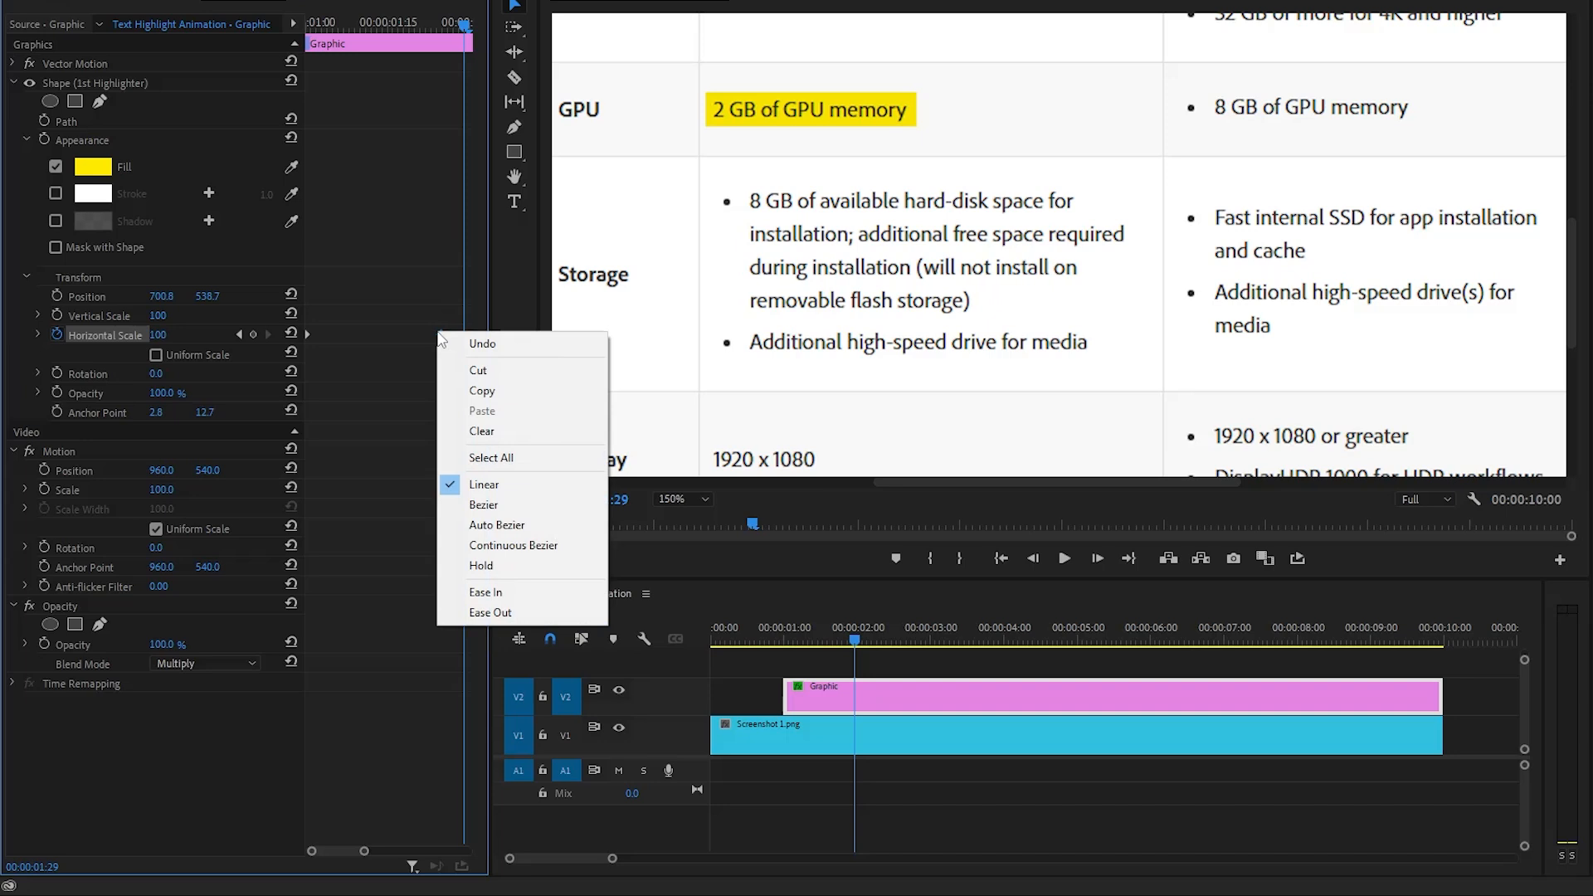
click(455, 592)
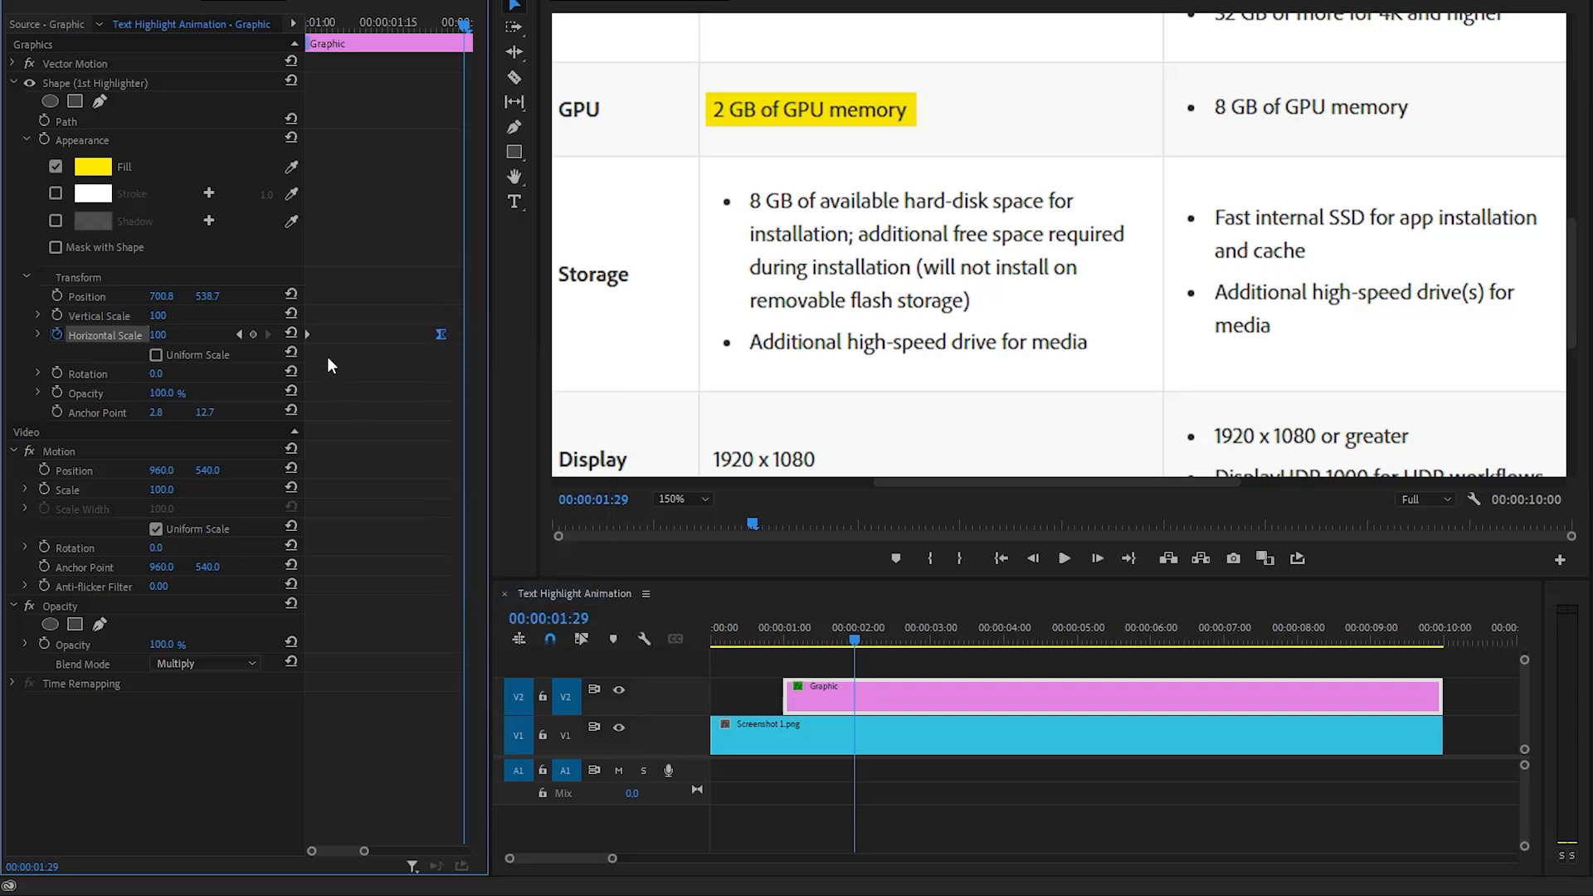
right_click(308, 333)
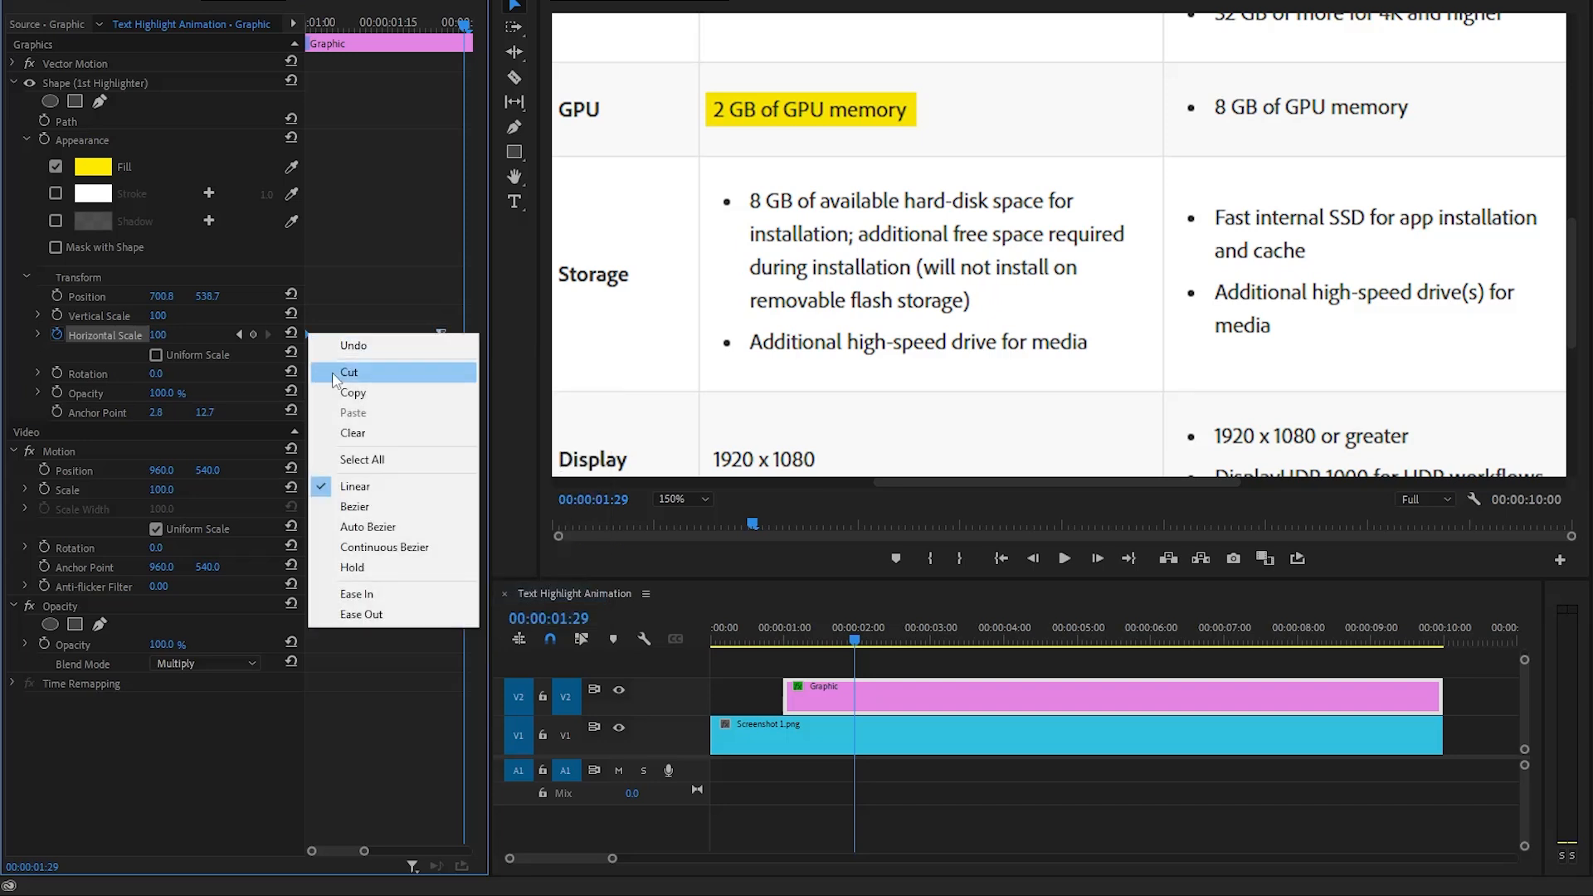
click(372, 594)
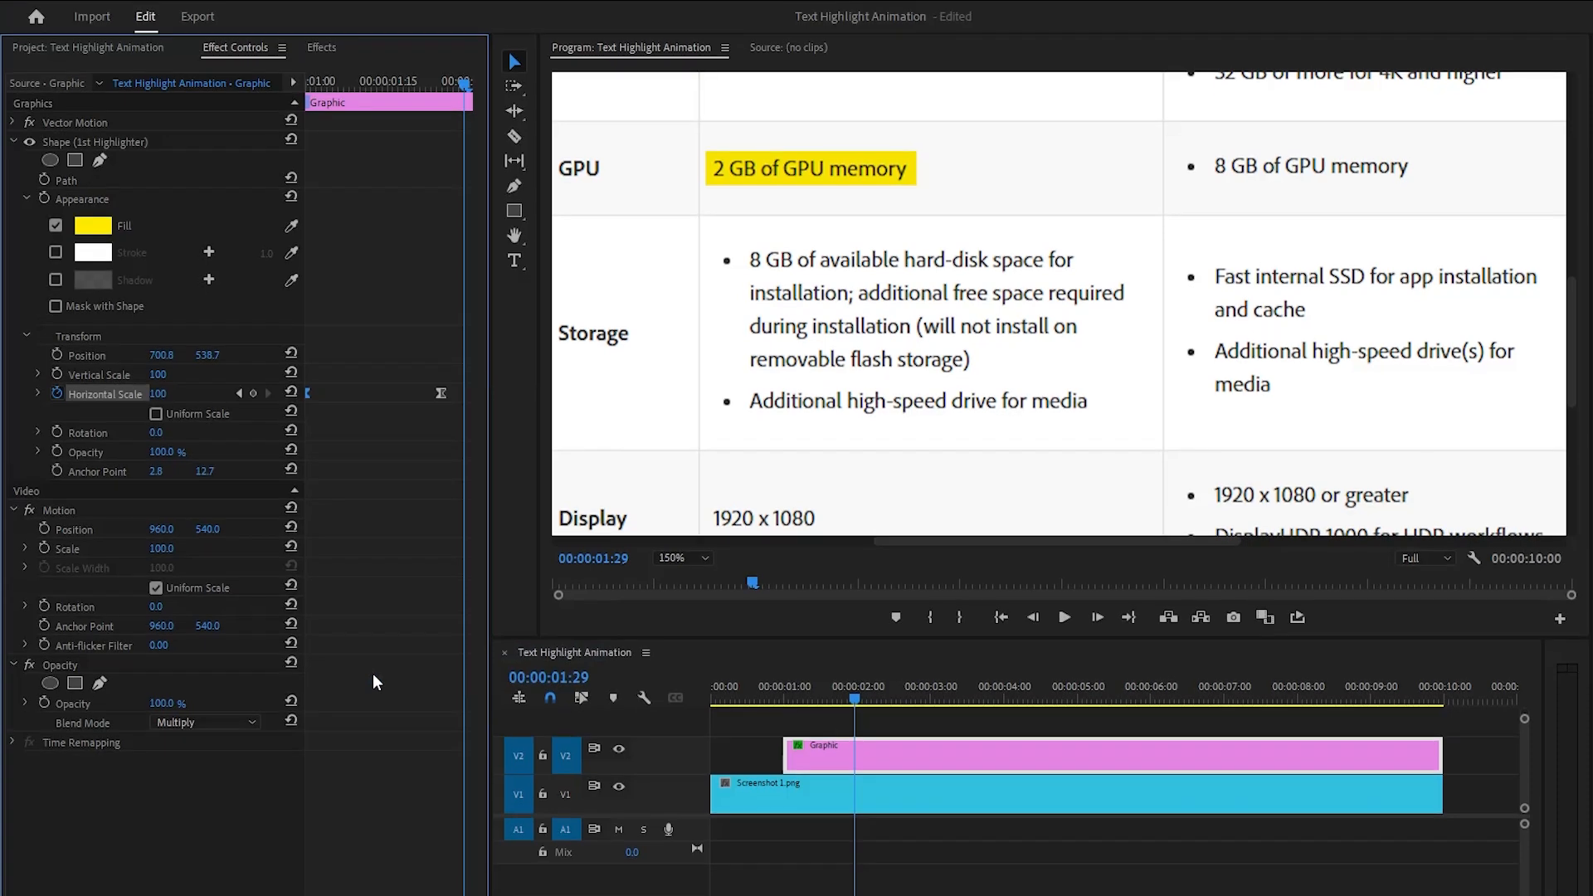
Step: Duplicate the 1st Highlighter shape within the Graphic clip by copying and pasting it
click(104, 142)
click(14, 142)
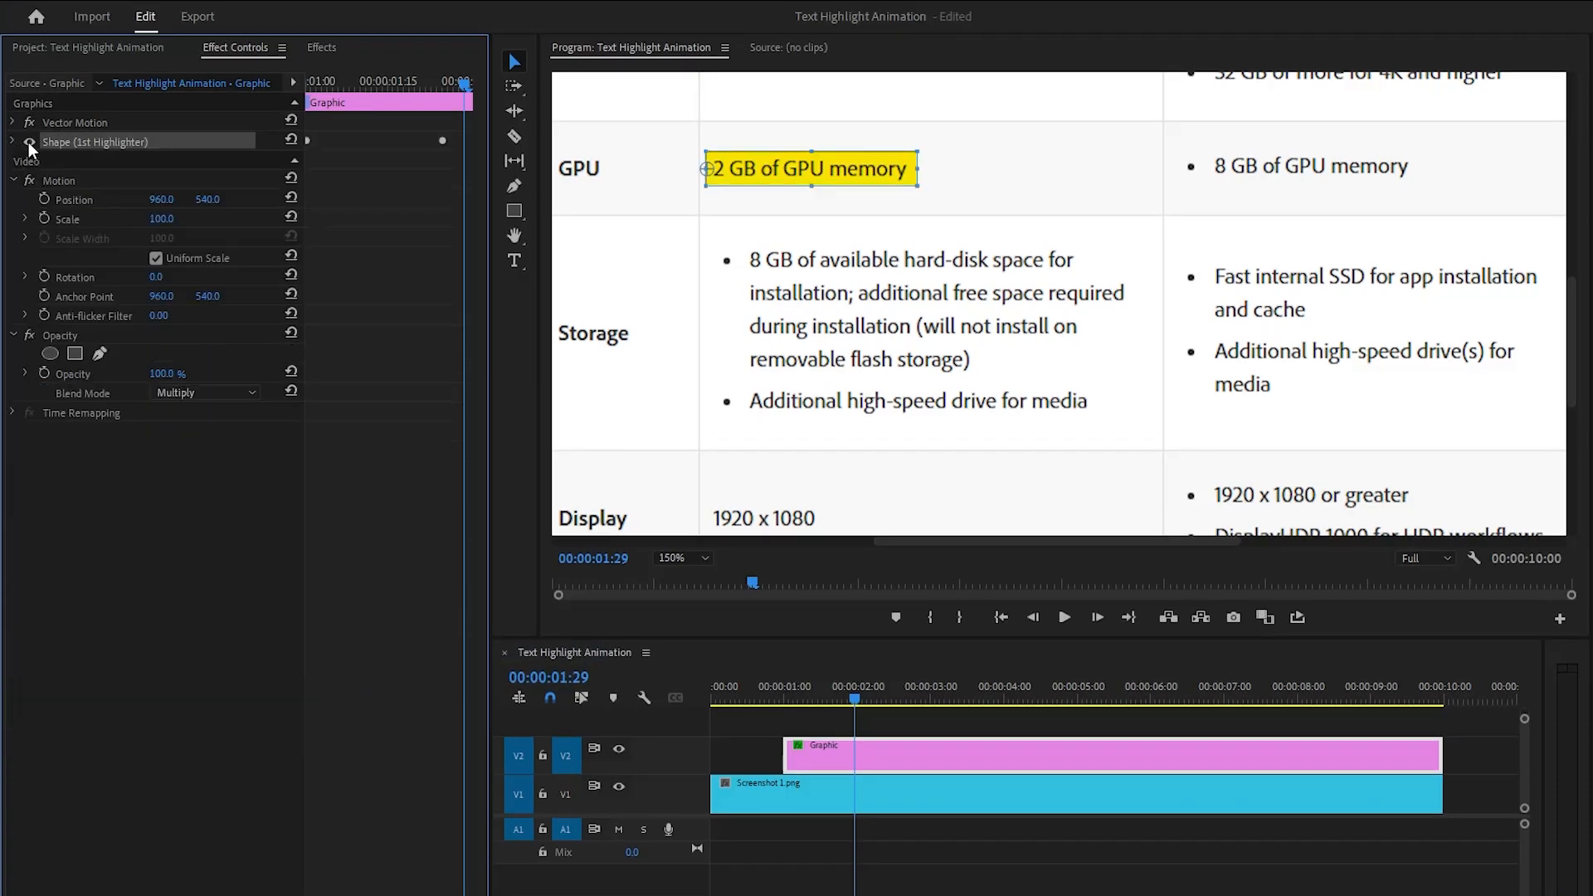
right_click(117, 141)
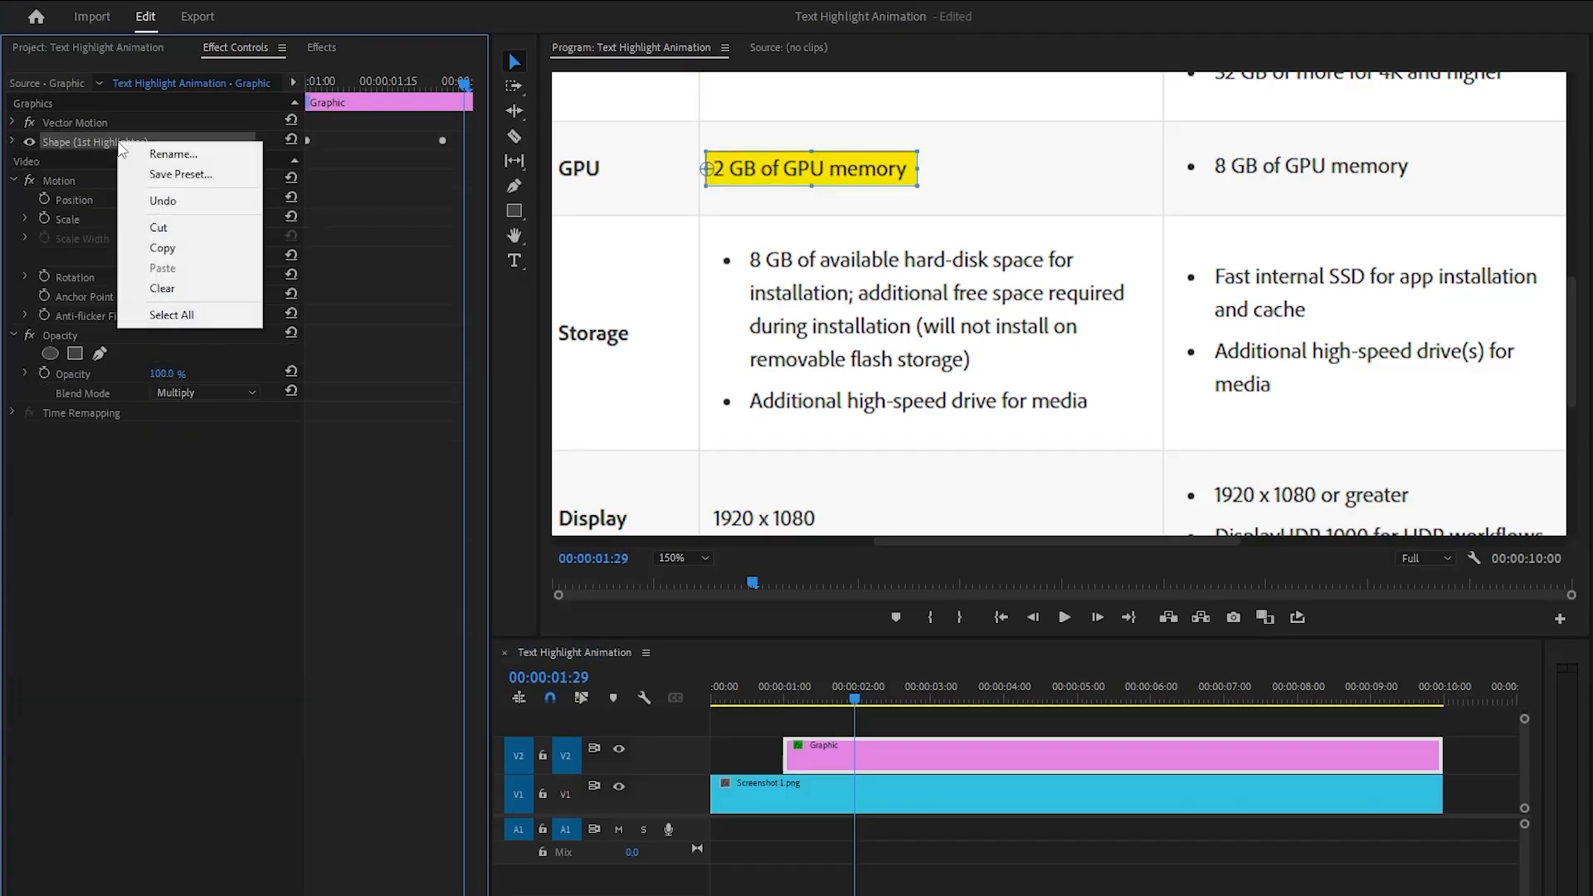
click(163, 249)
right_click(332, 243)
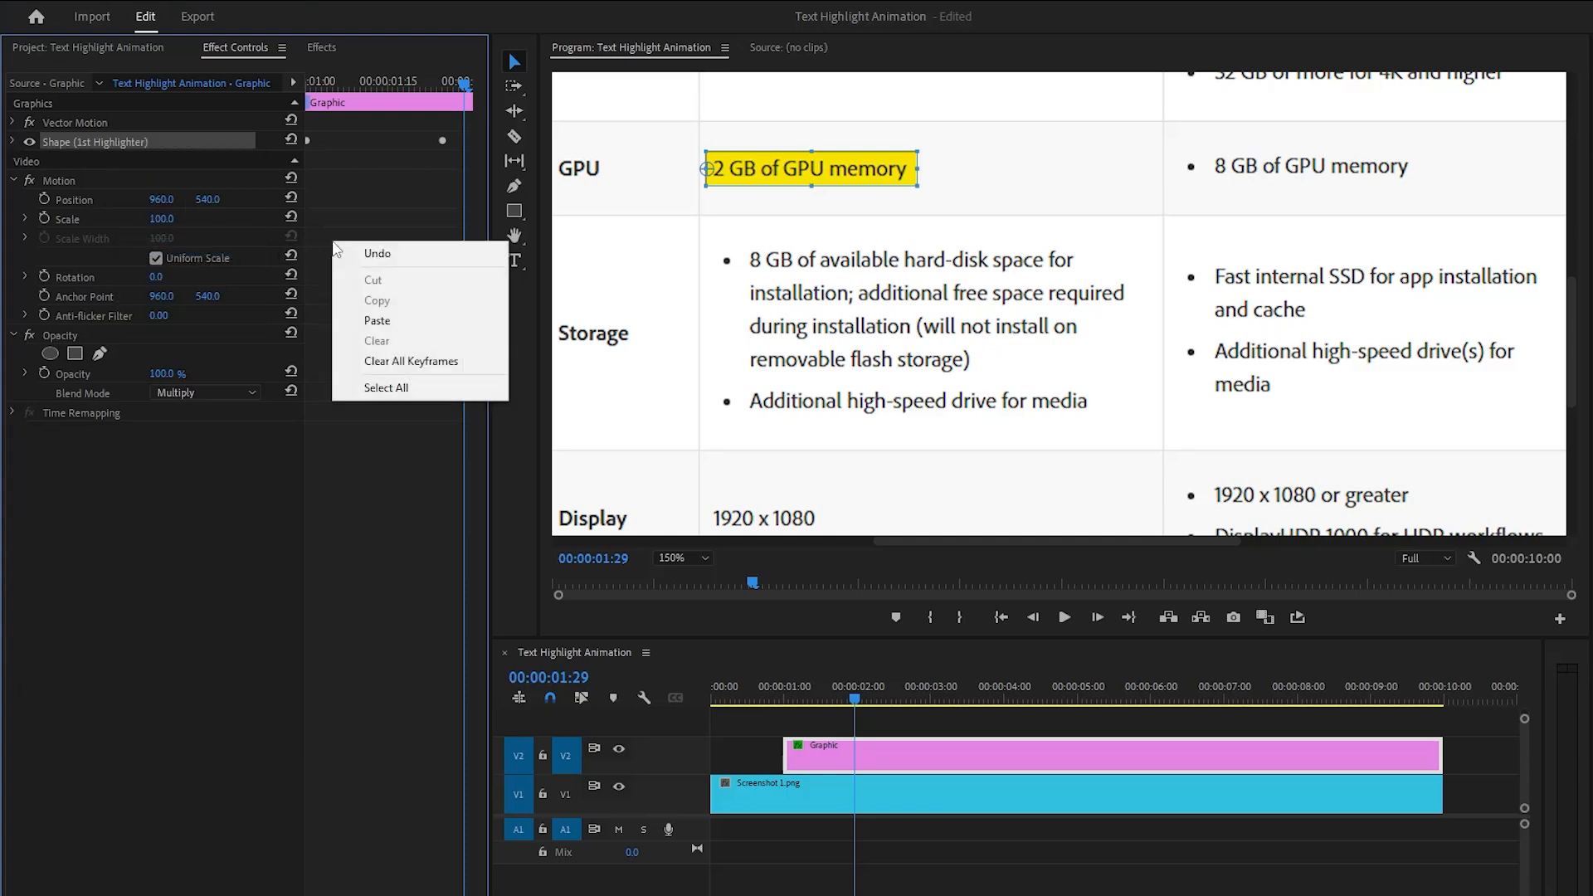
click(365, 320)
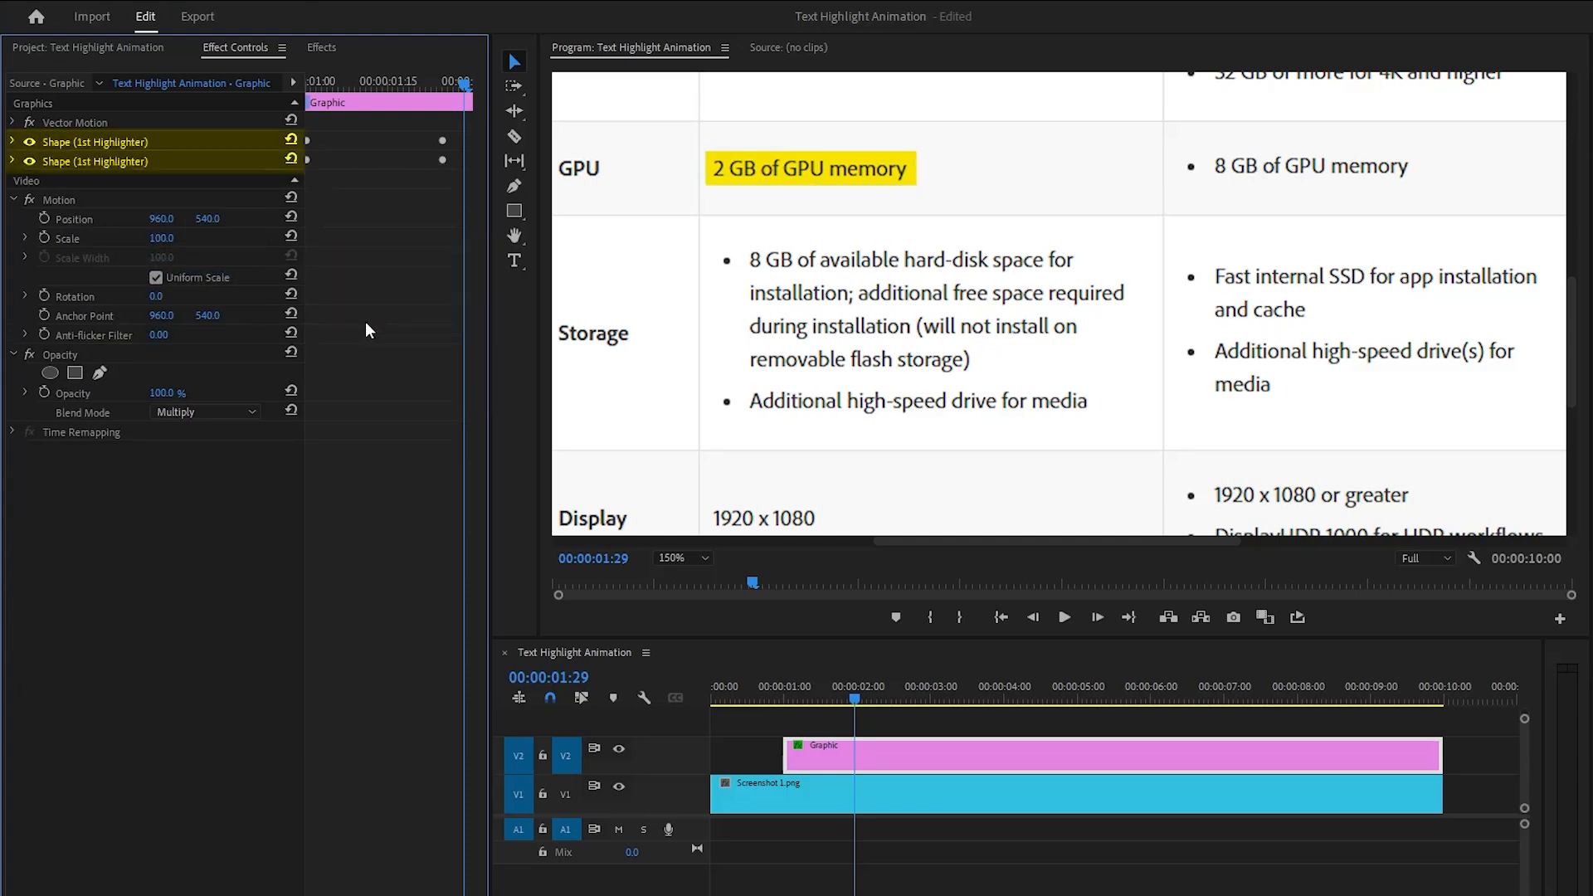
click(366, 321)
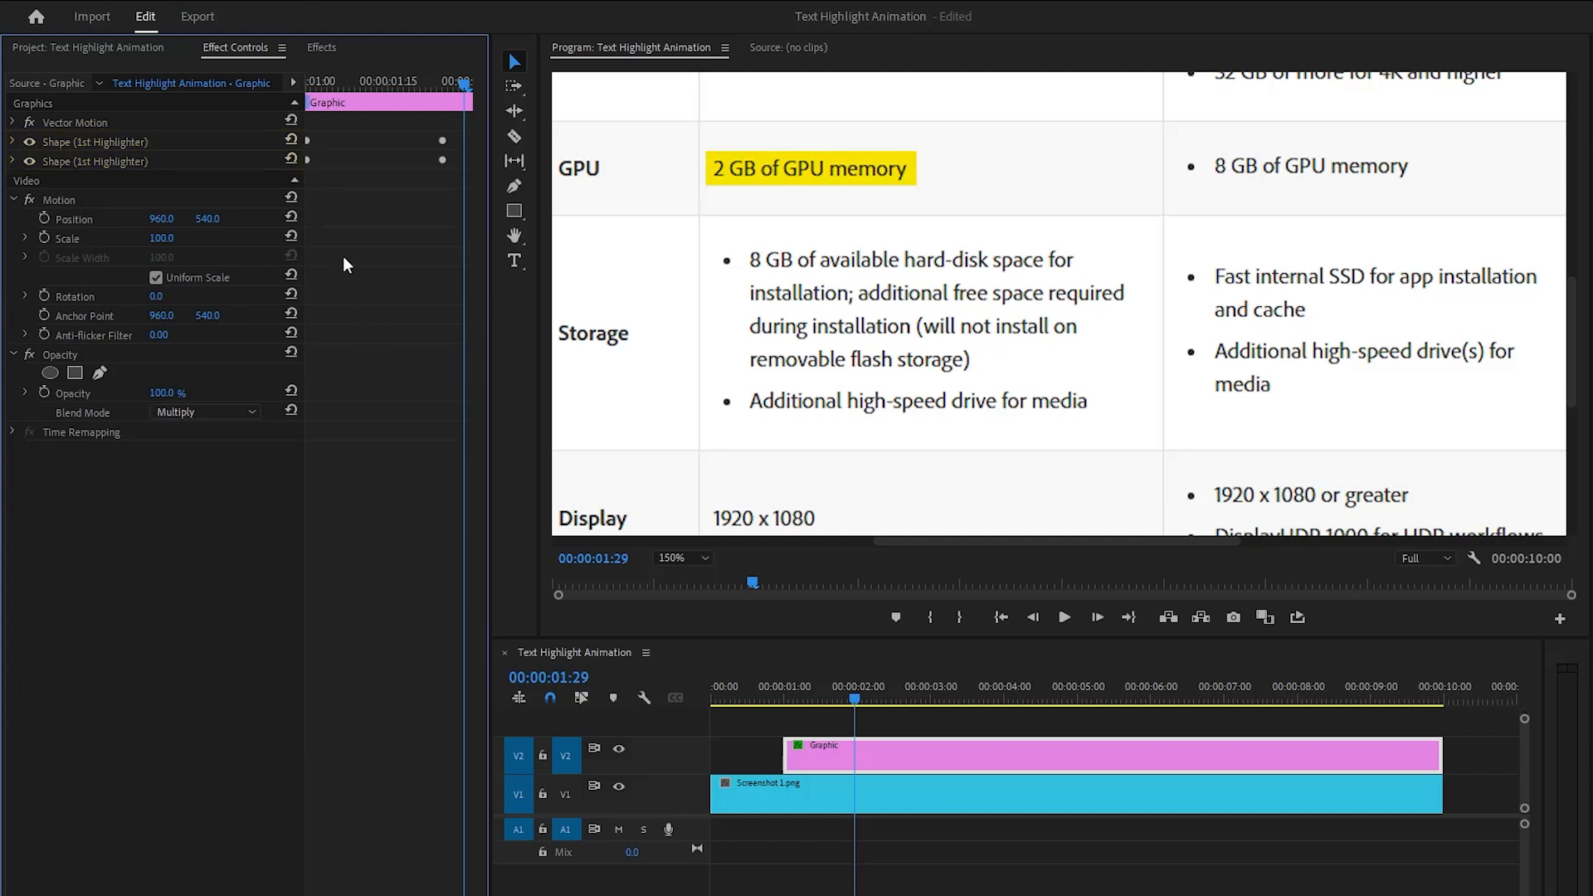
Step: Rename the lower shape copy 2nd Highlighter, then move and widen it over the text "8 GB of available hard-disk space for"
click(119, 161)
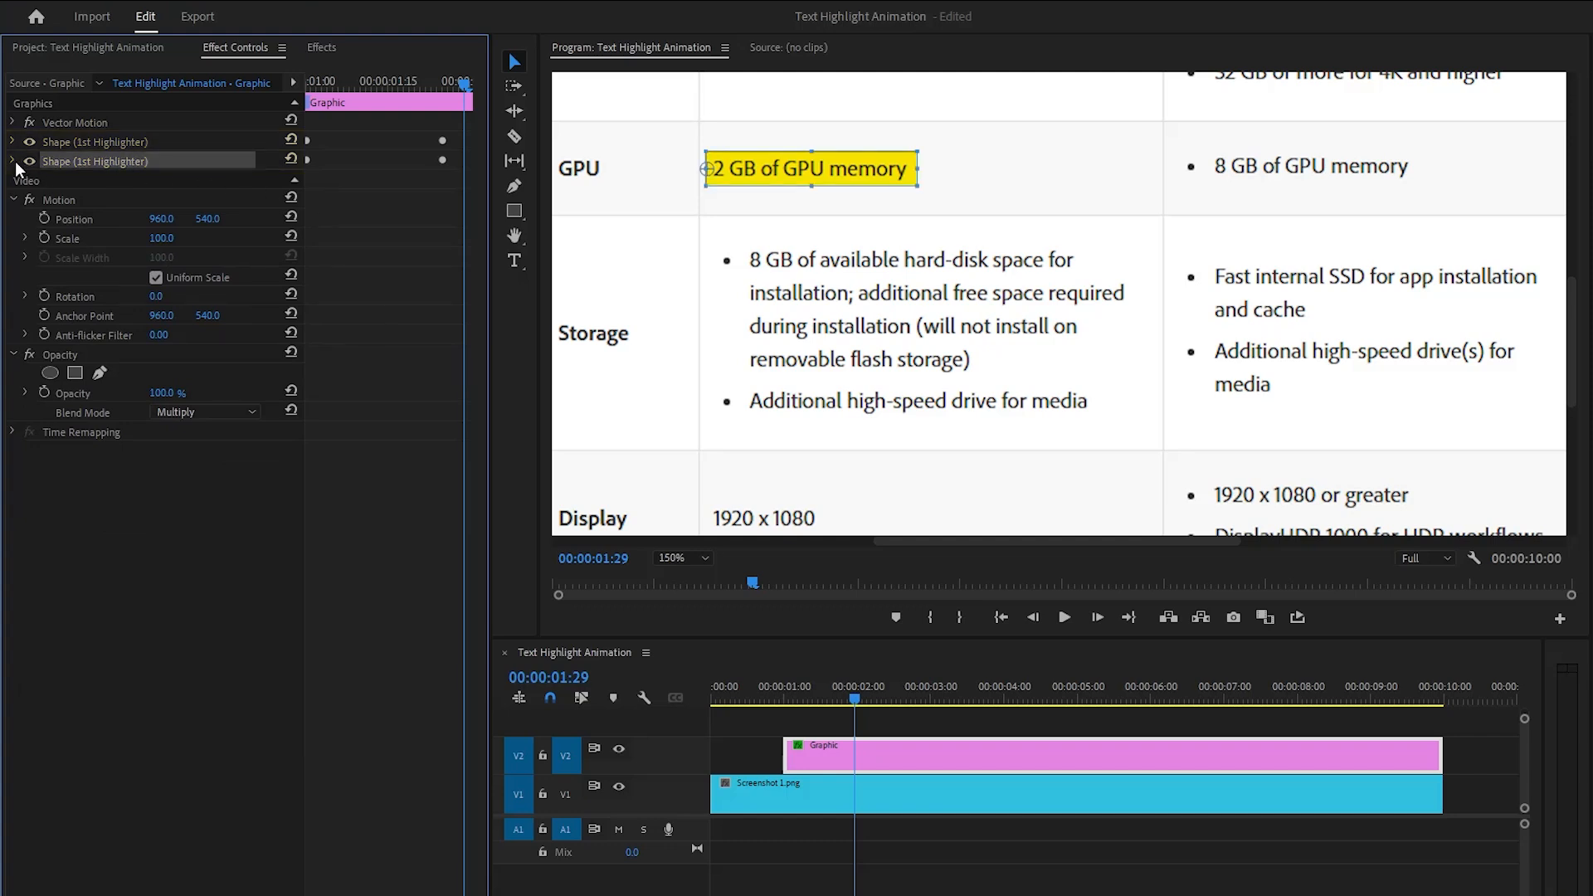
click(13, 161)
right_click(150, 161)
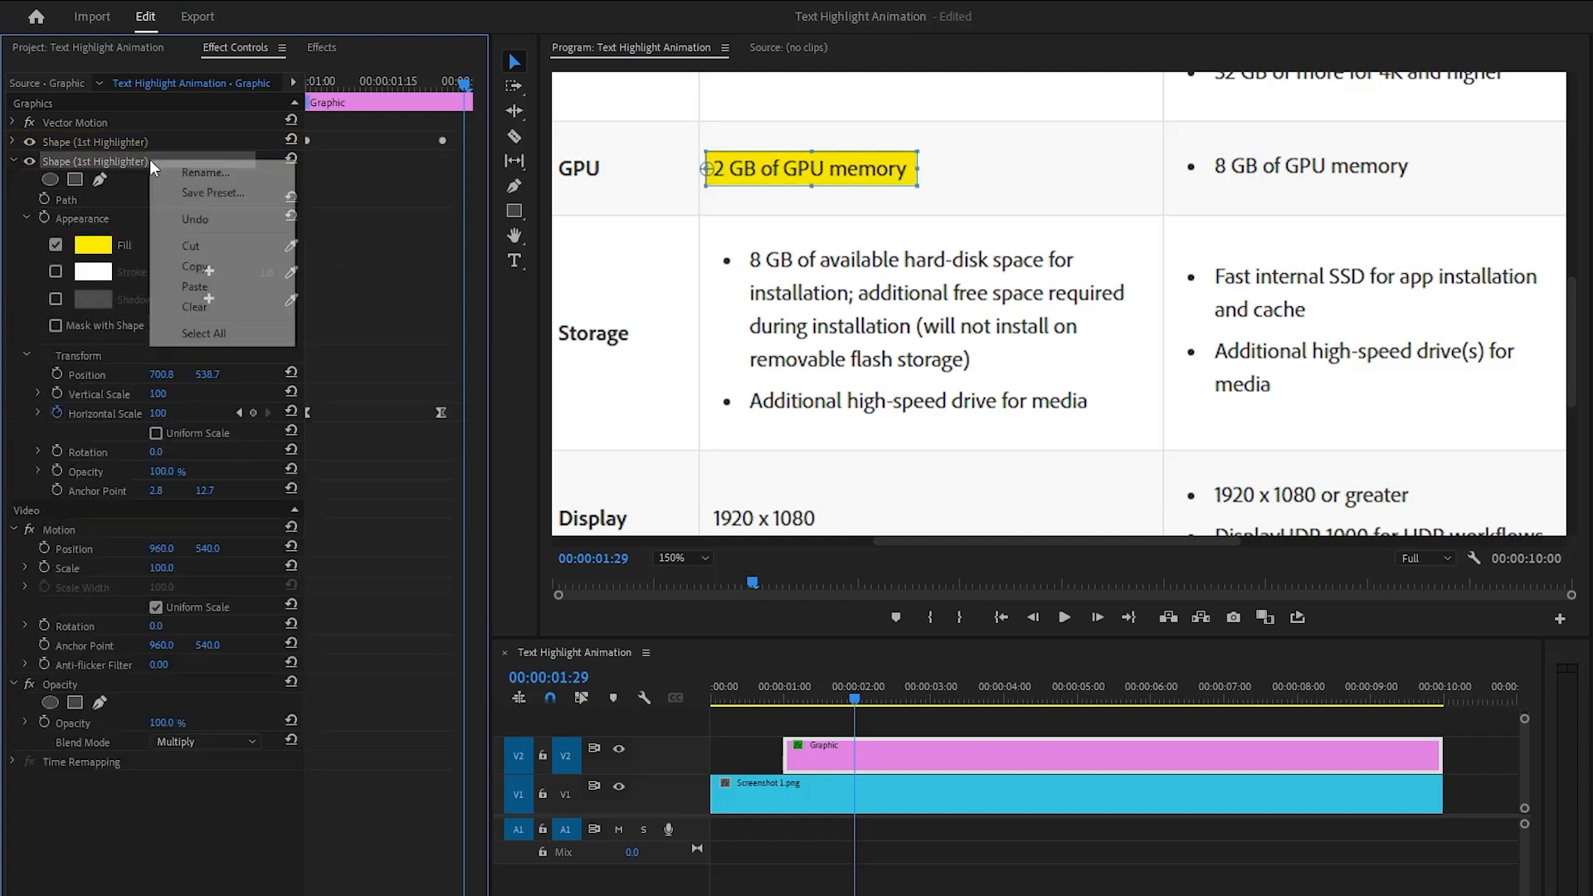
click(187, 171)
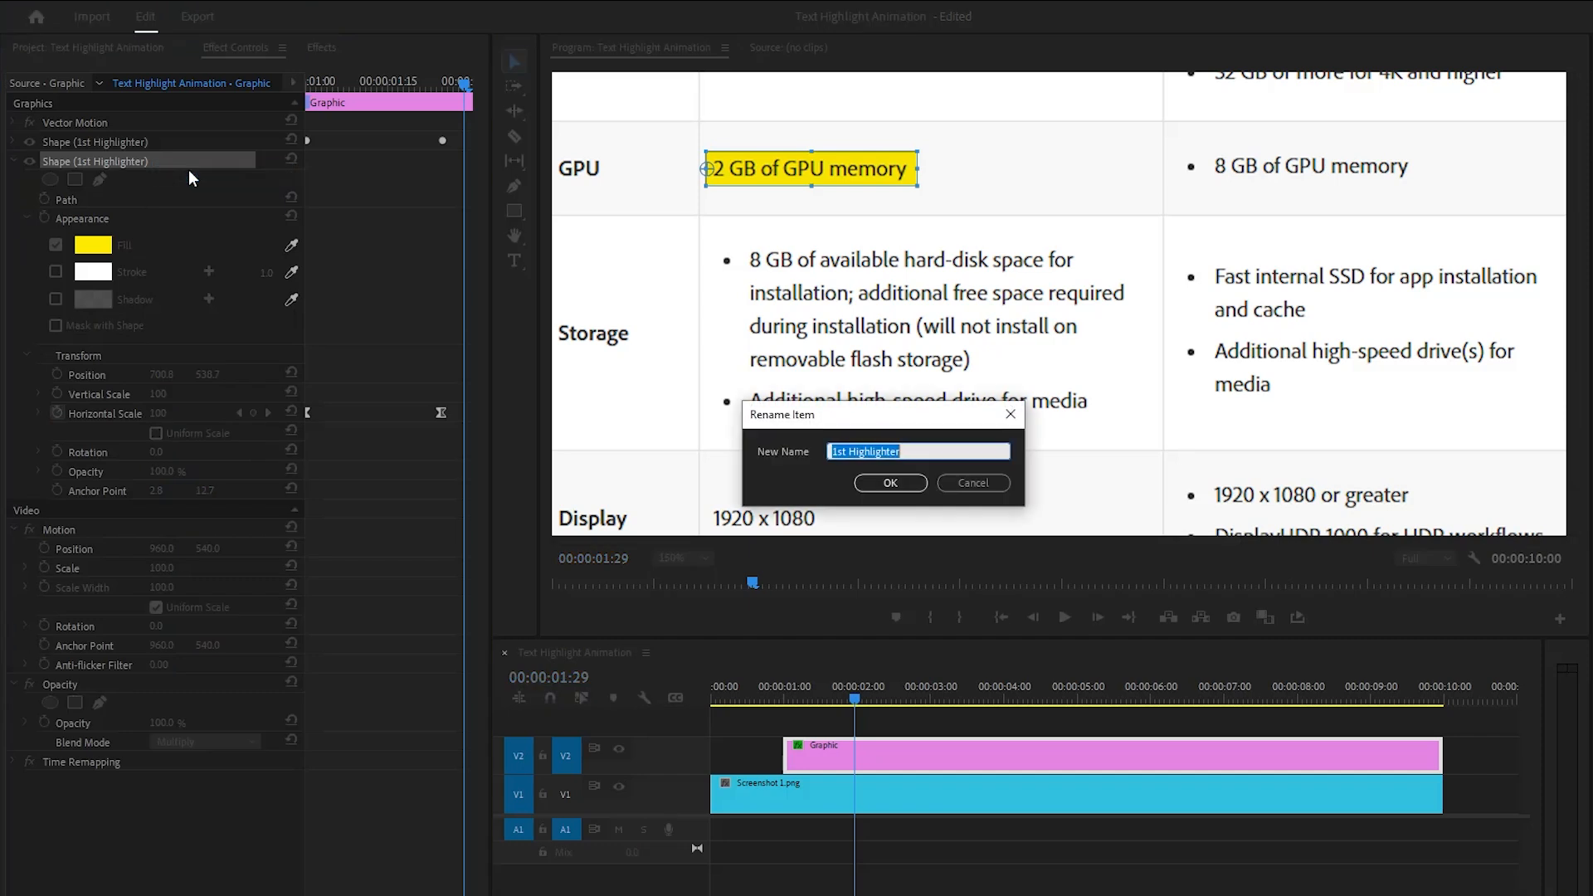
text(2nd Highlighter)
click(887, 488)
mouse_move(831, 176)
mouse_down()
mouse_move(866, 266)
mouse_move(849, 243)
mouse_move(848, 274)
mouse_up()
drag(954, 260, 1074, 263)
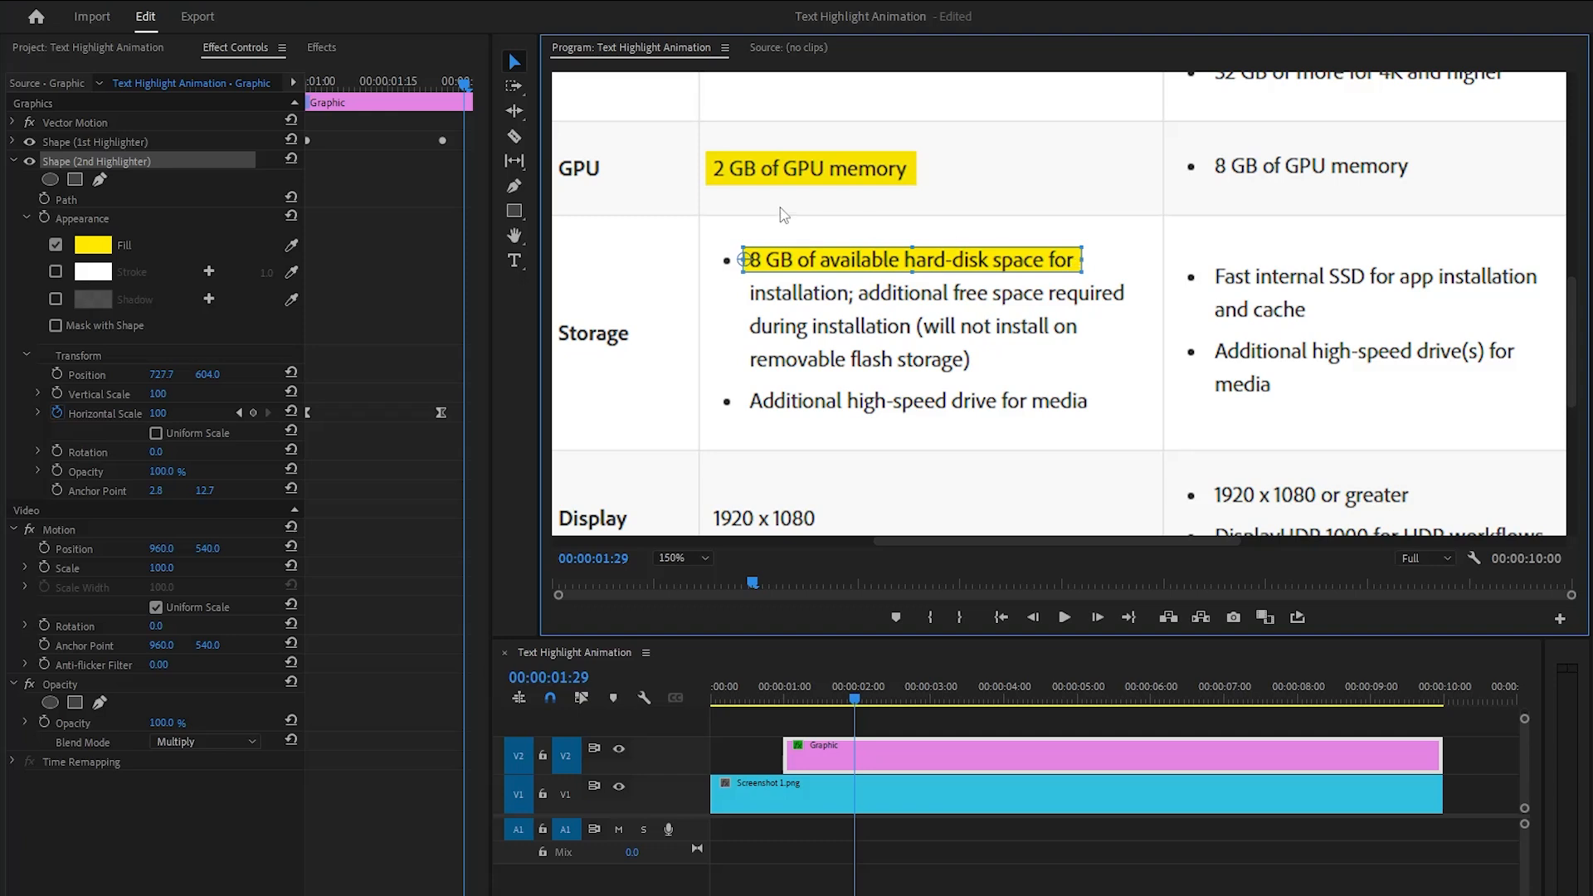
Step: Shift both Horizontal Scale keyframes of the 2nd Highlighter shape so they start at 00:00:01:21
drag(463, 84, 422, 88)
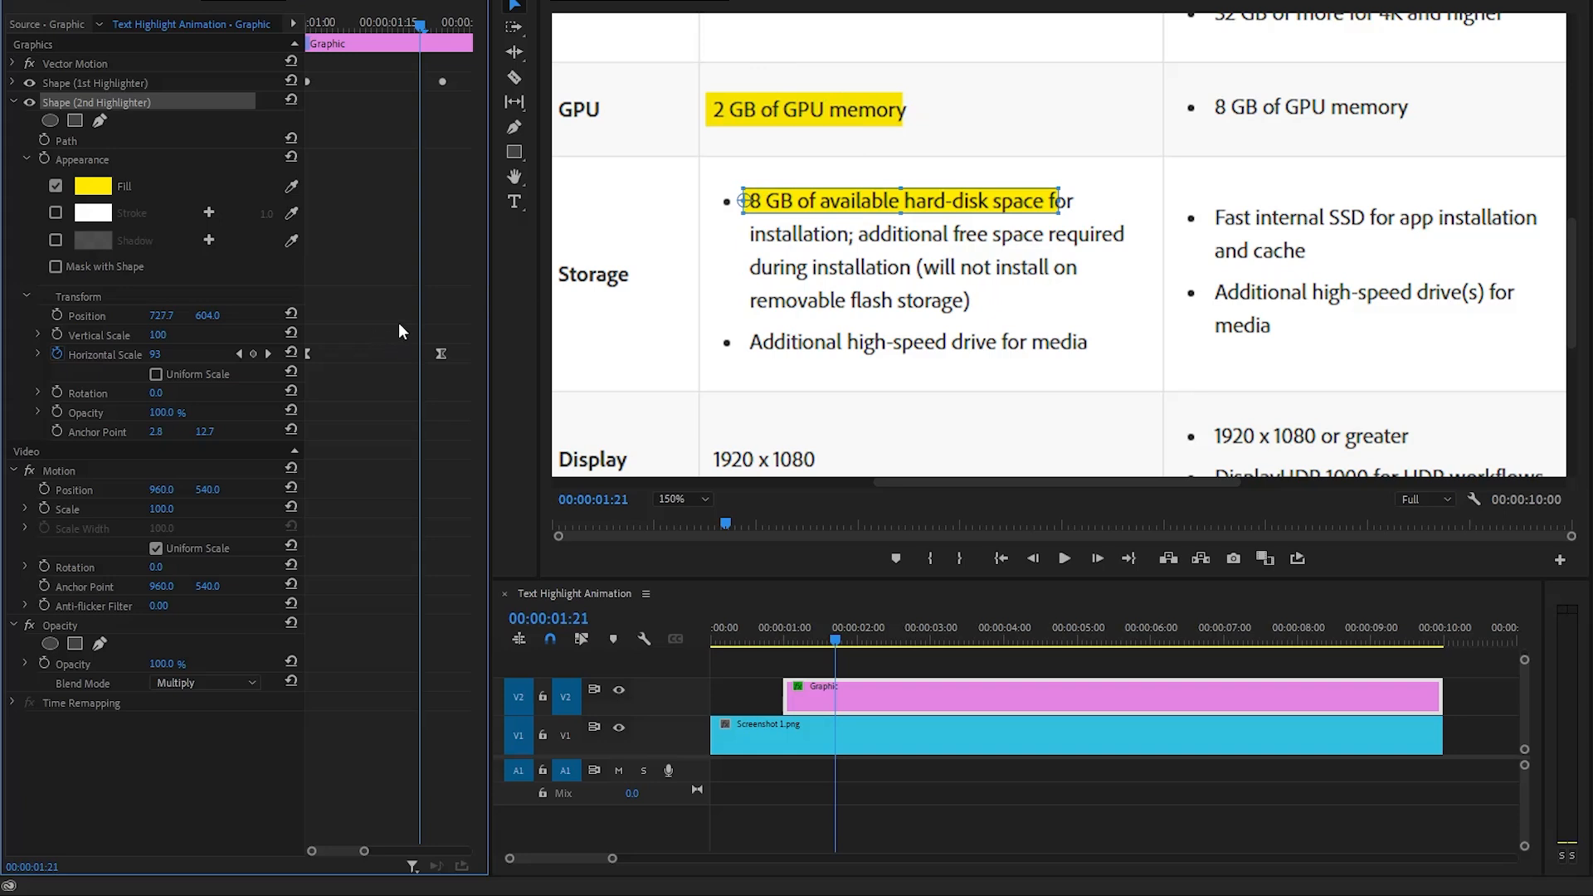
drag(456, 319, 420, 355)
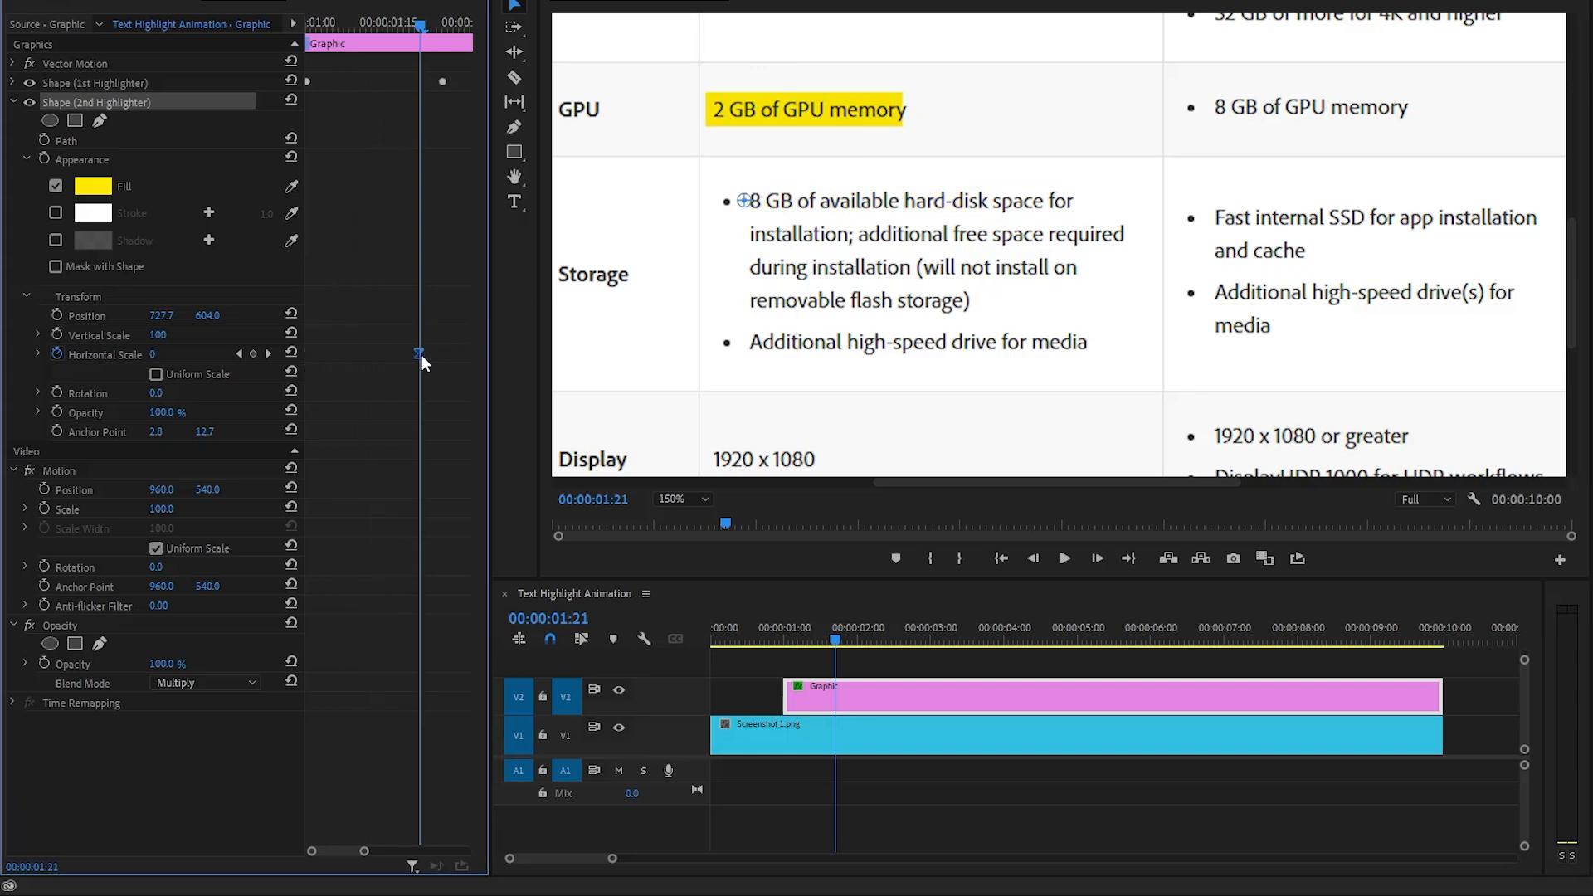
drag(364, 850, 429, 851)
click(402, 628)
Step: Play back both highlight animations twice from 00:00:01:00
drag(331, 24, 286, 61)
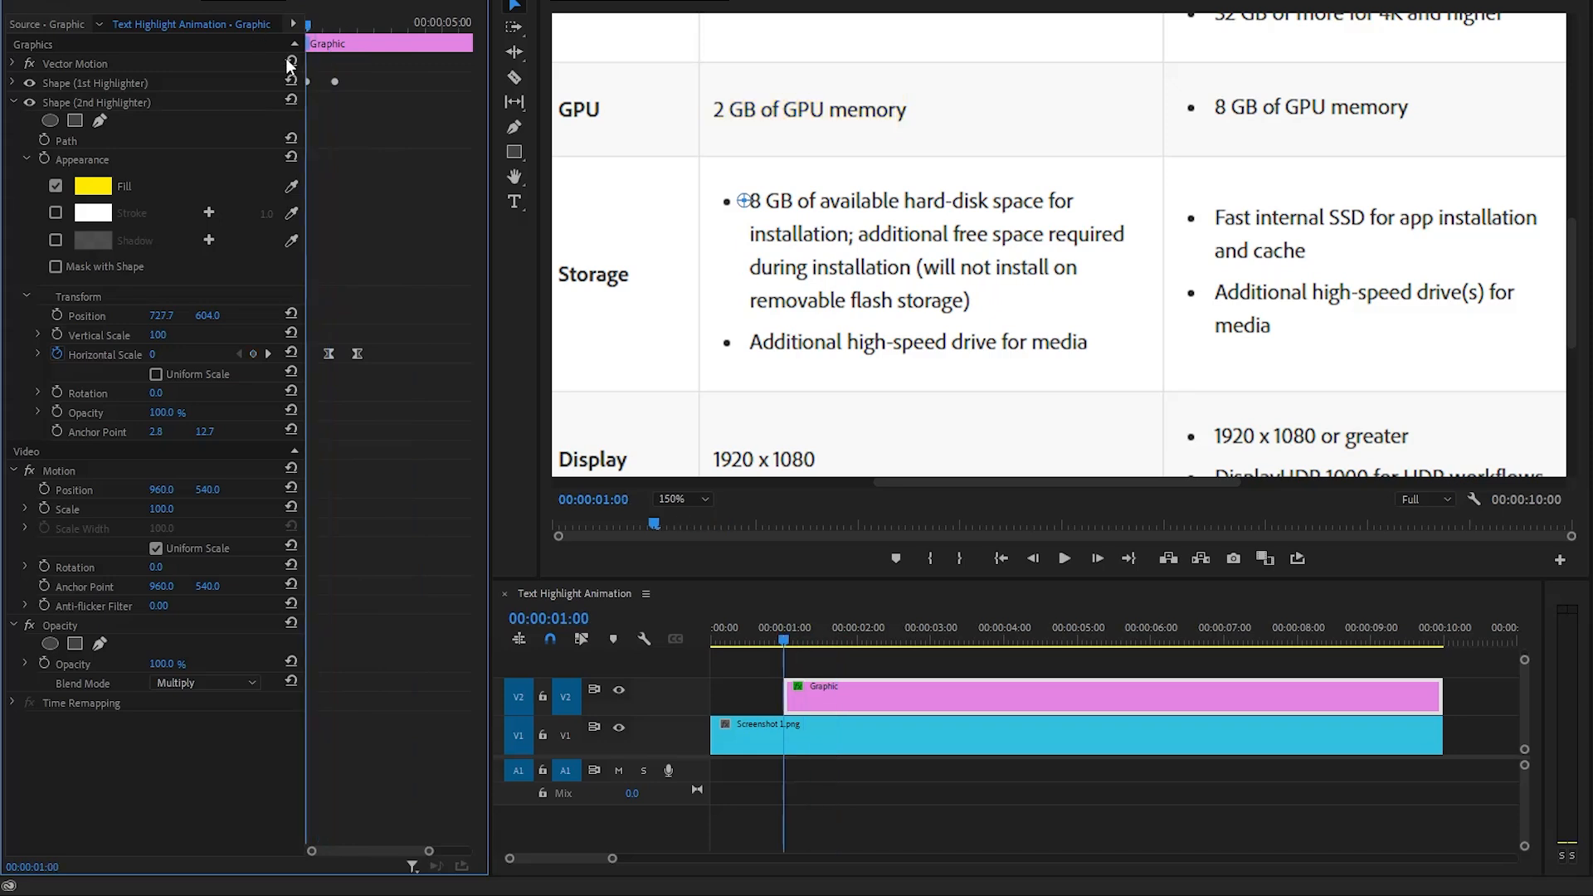
key(space)
key(space)
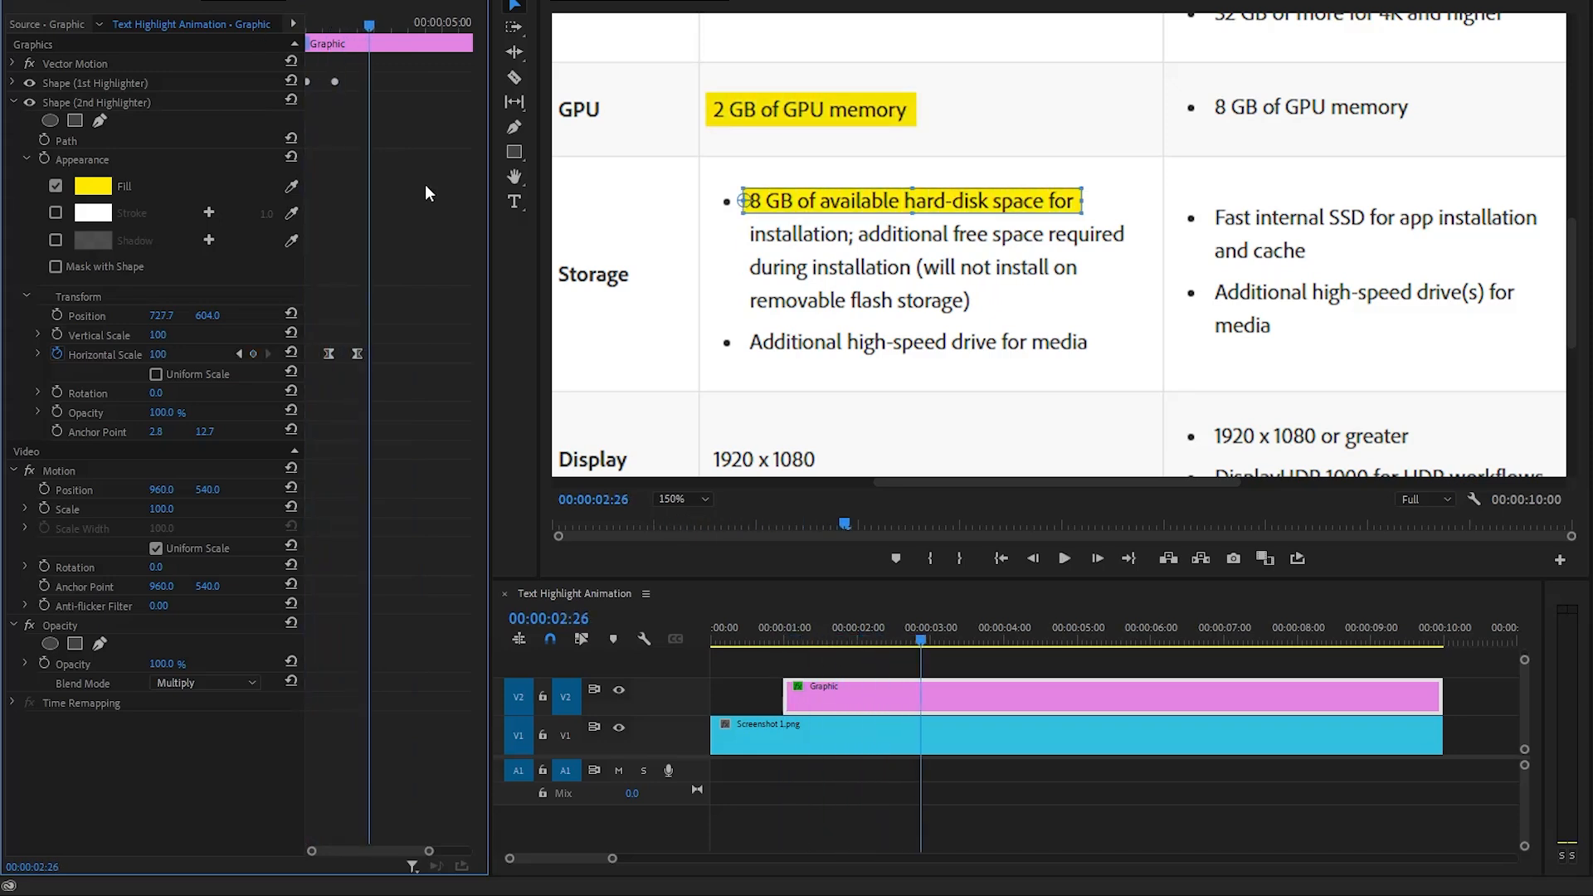
drag(369, 27, 306, 26)
key(space)
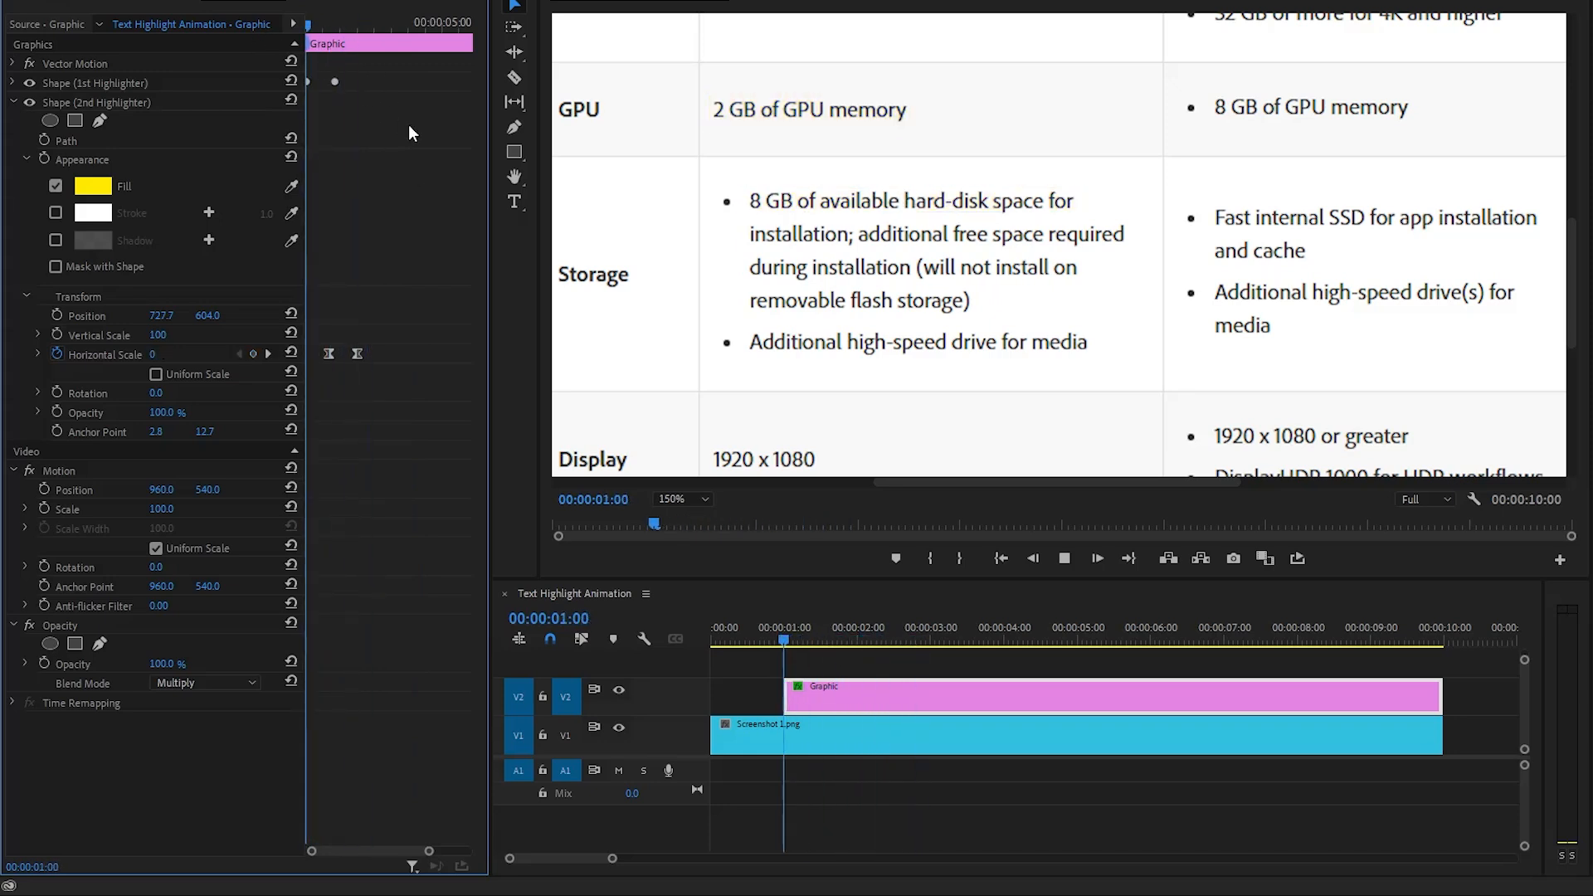
key(space)
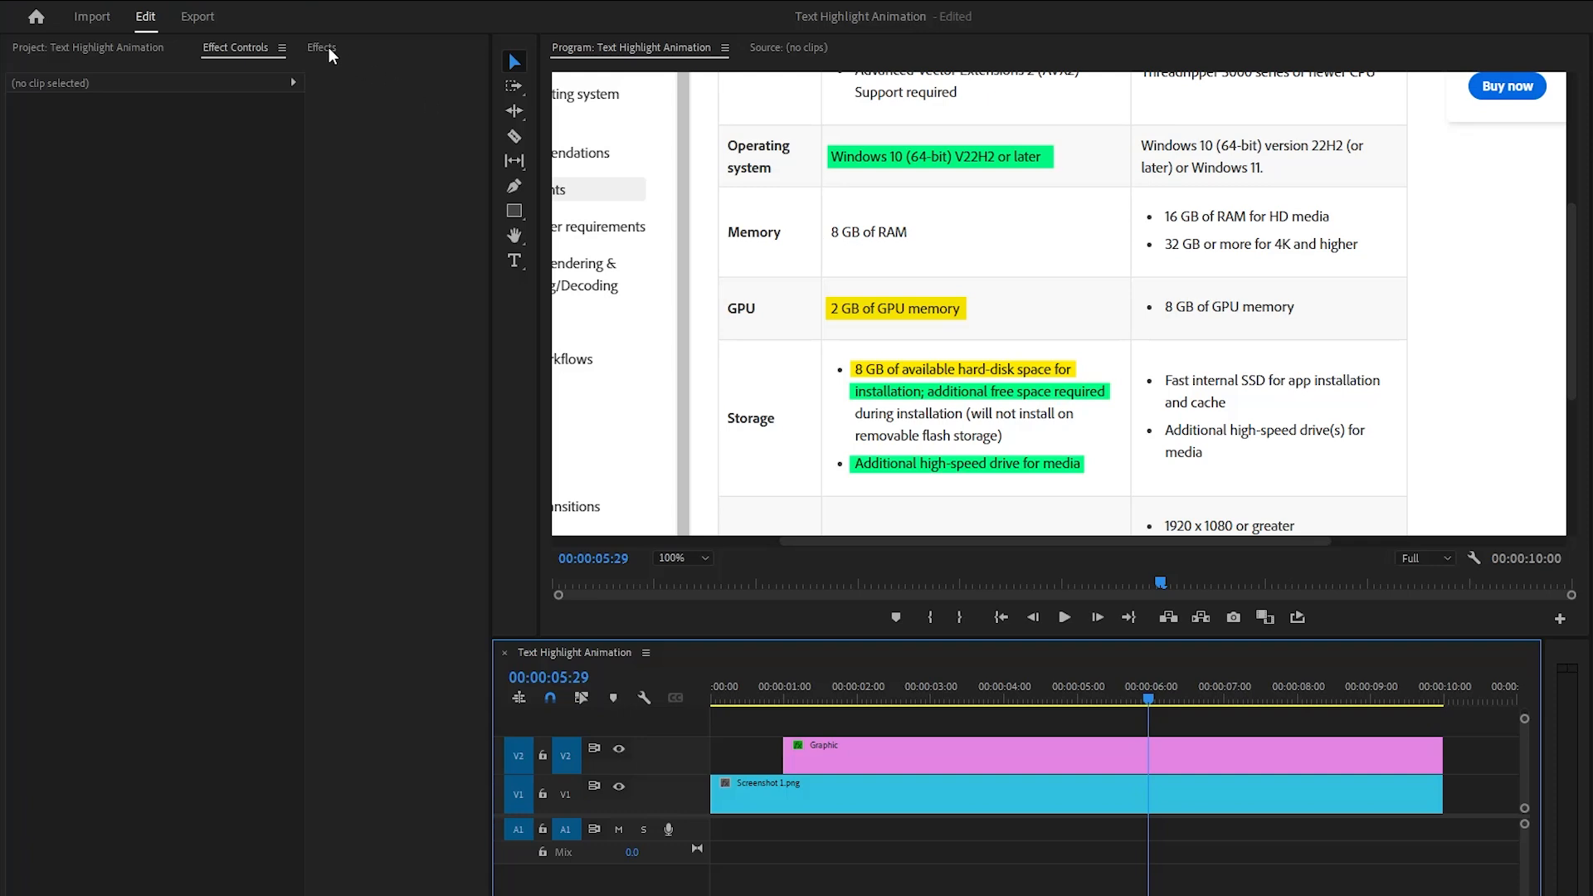
Step: Apply the Roughen Edges video effect to the Graphic clip on V2
click(322, 47)
click(106, 206)
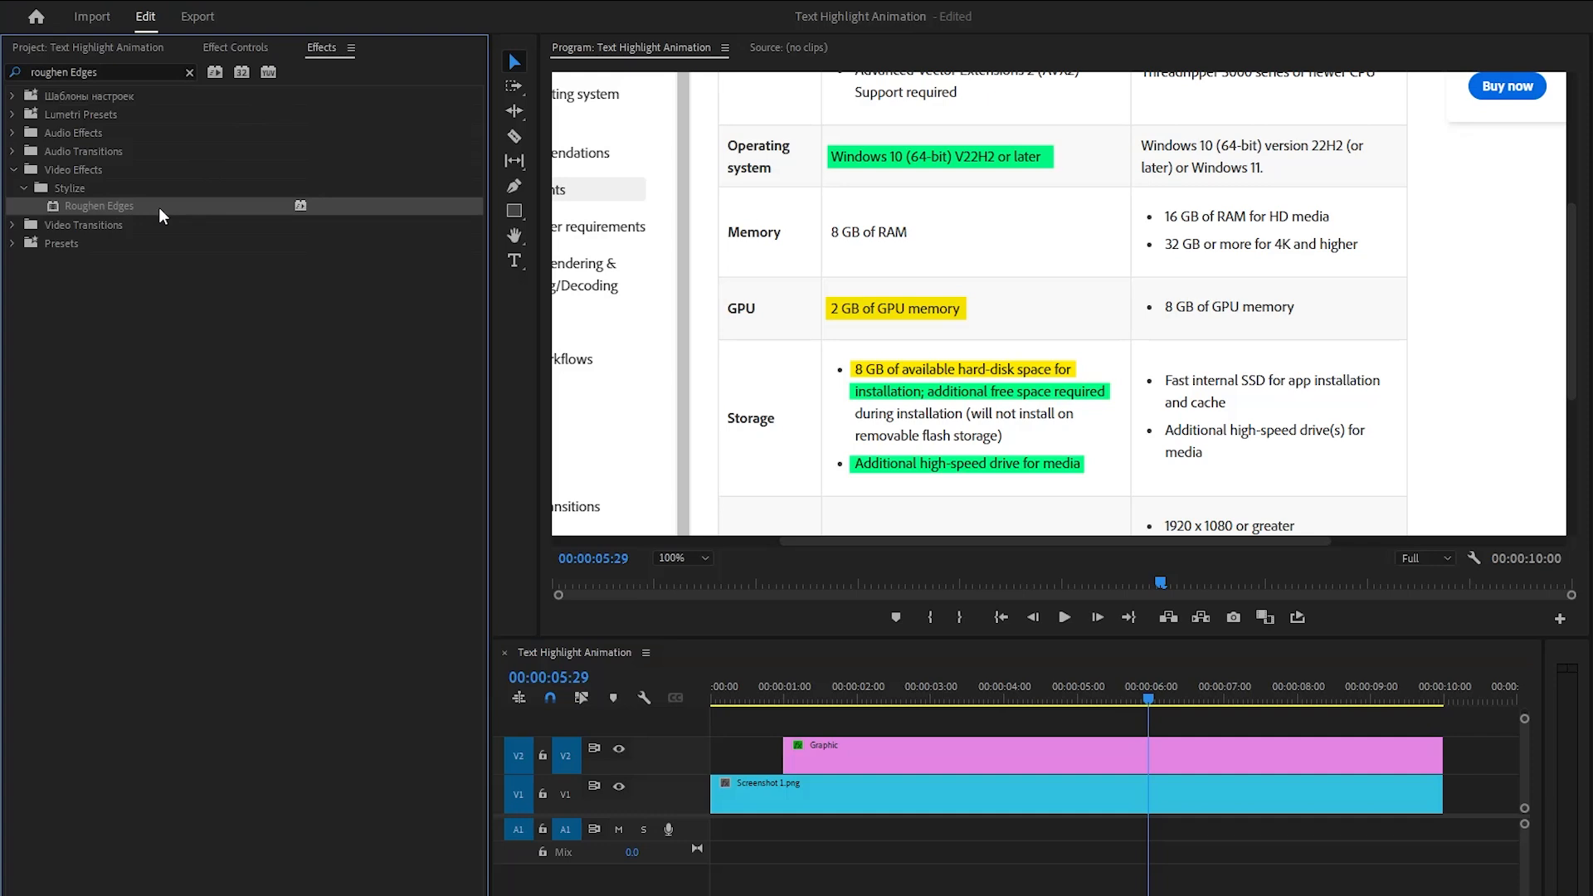
drag(157, 207, 840, 730)
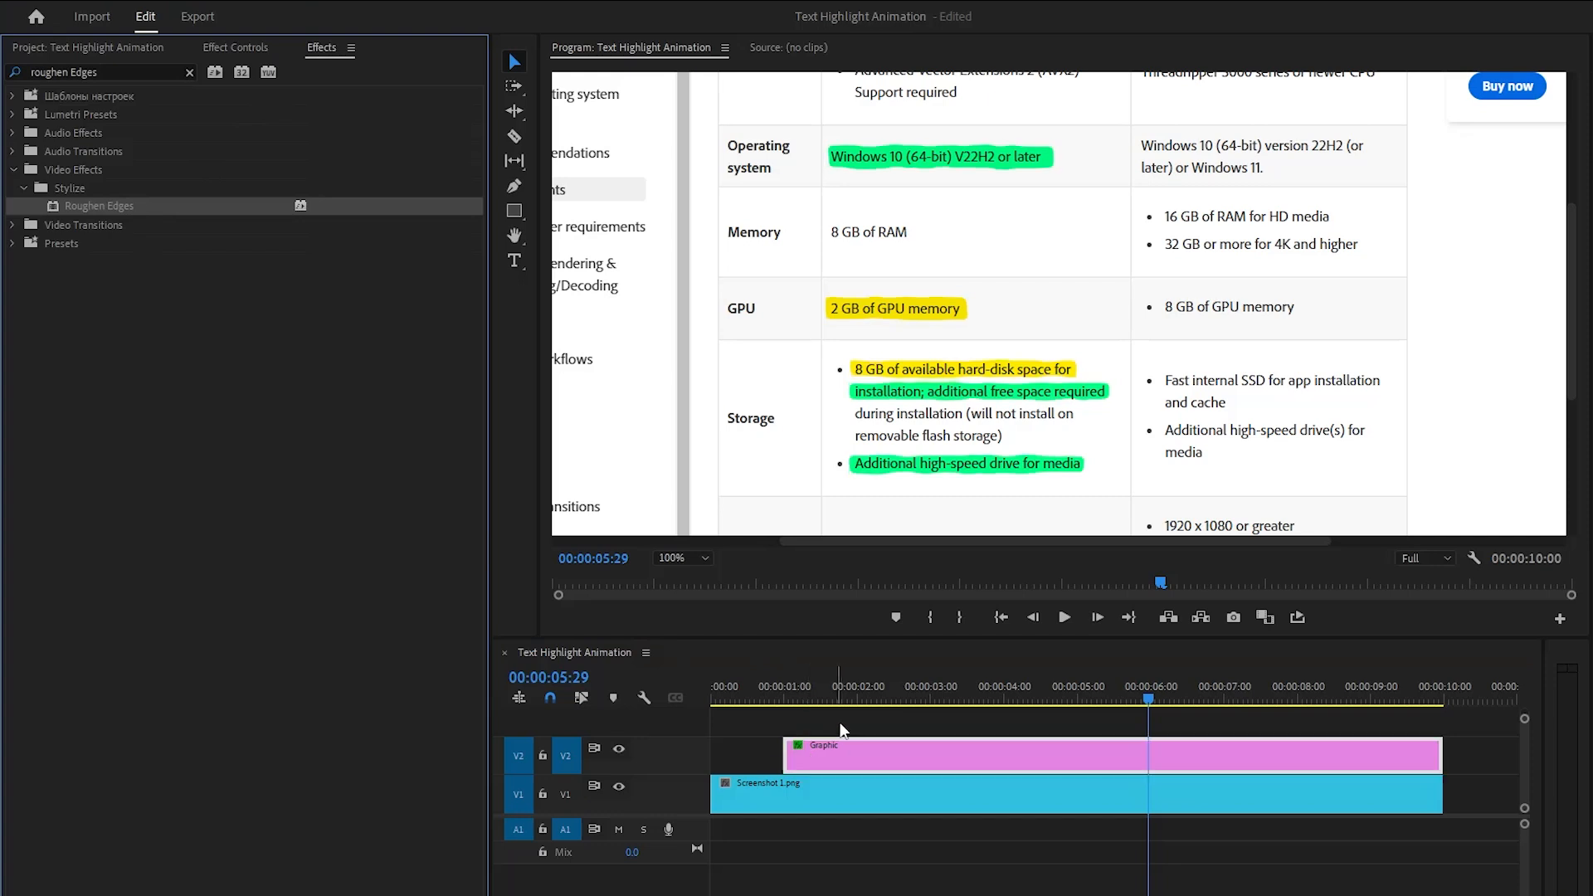
Step: Set the Roughen Edges effect's Edge Type to Cut and its Border to 5
click(230, 49)
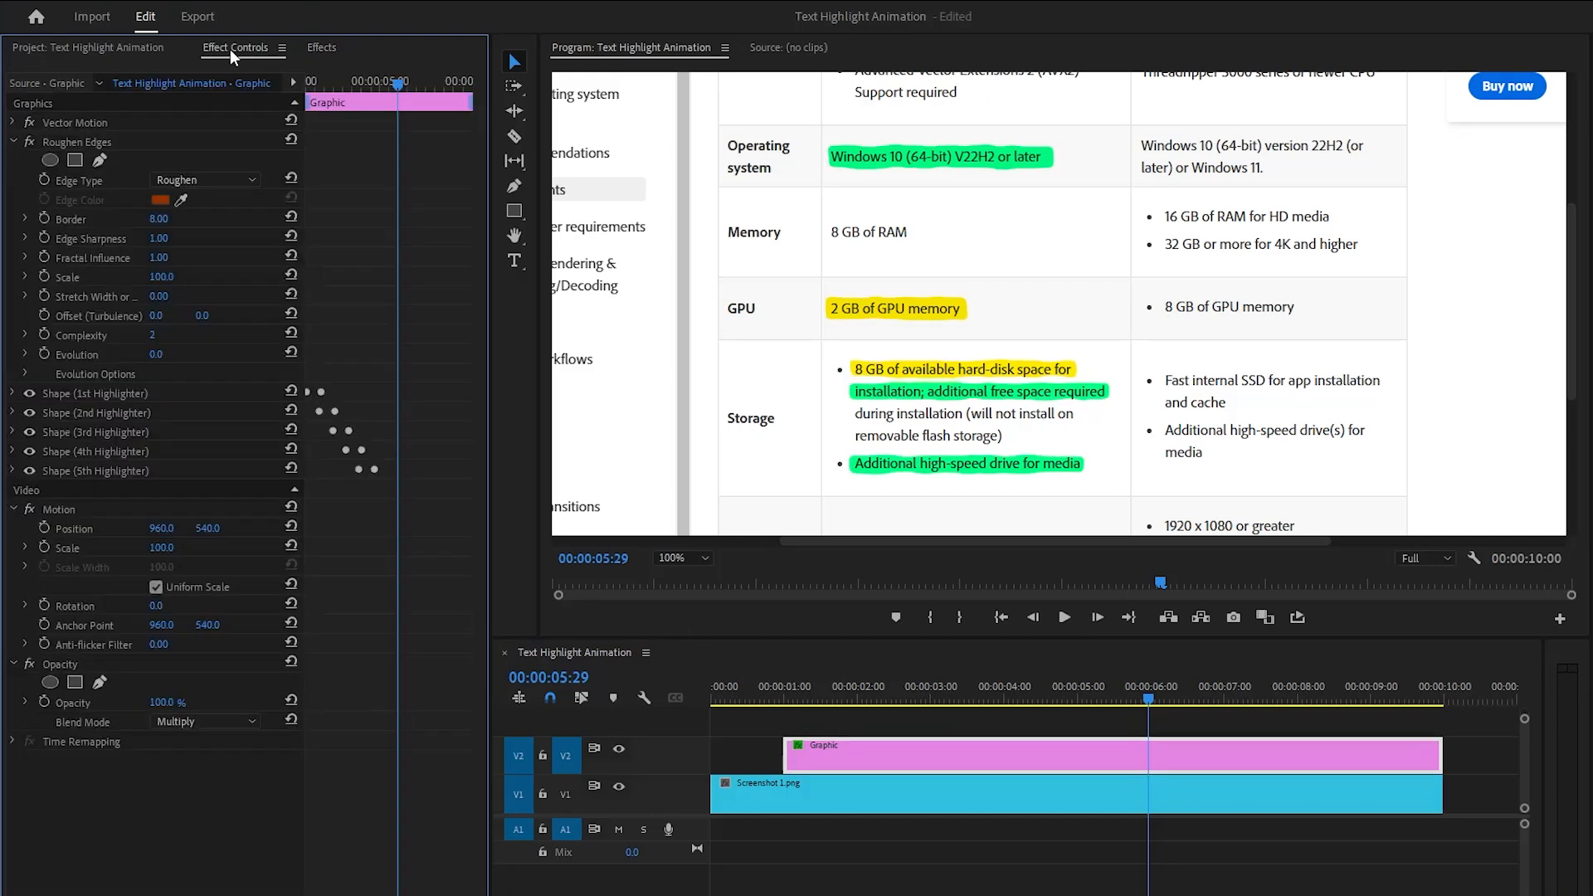
click(137, 145)
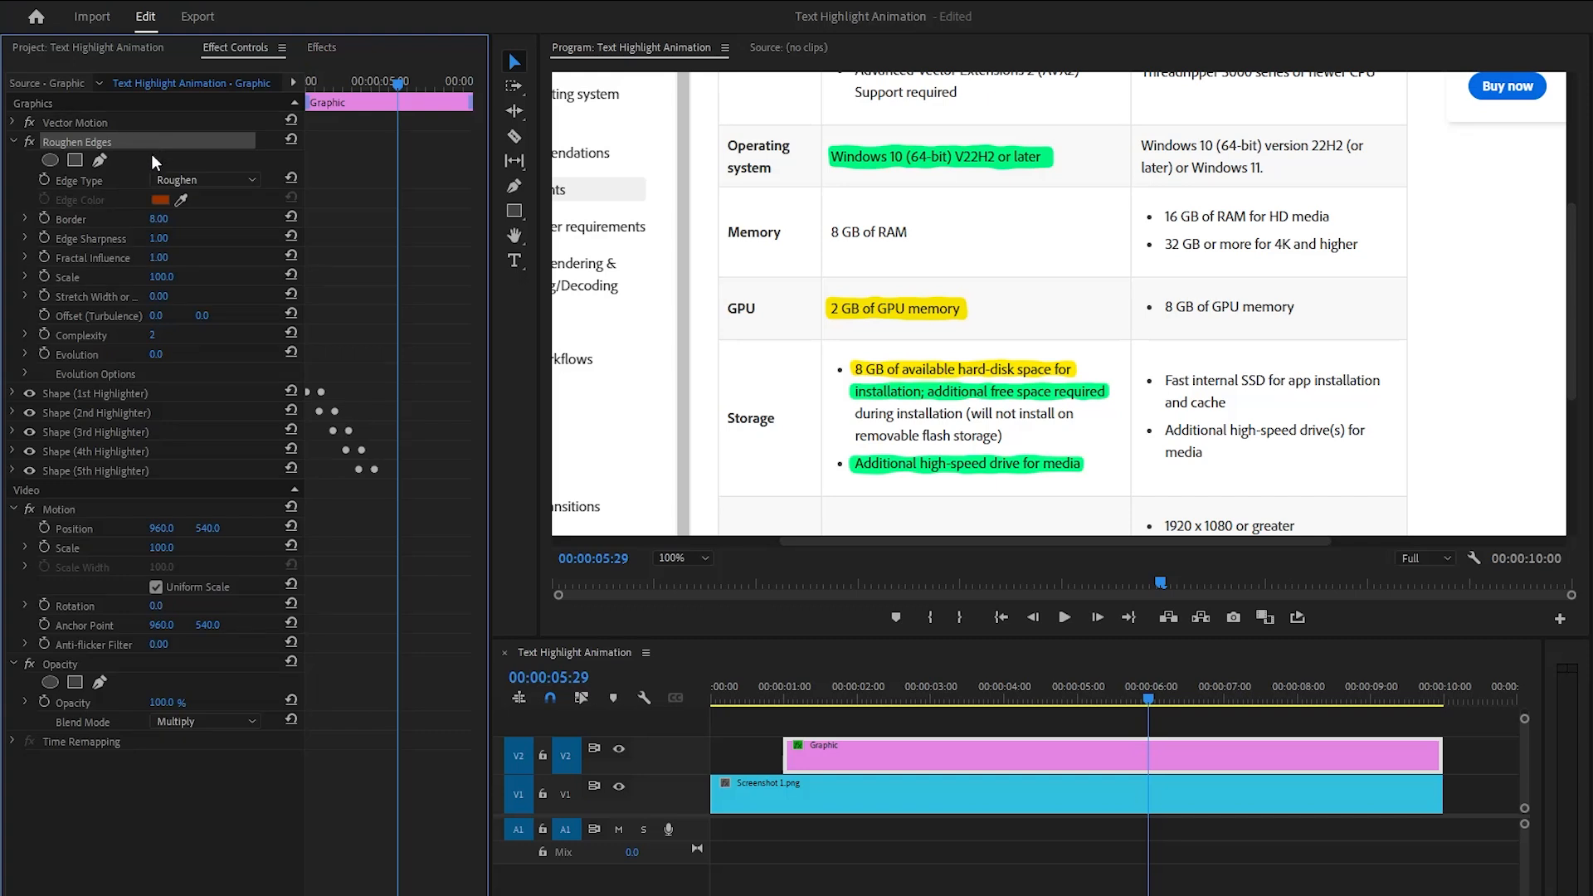
click(186, 180)
click(232, 237)
click(96, 223)
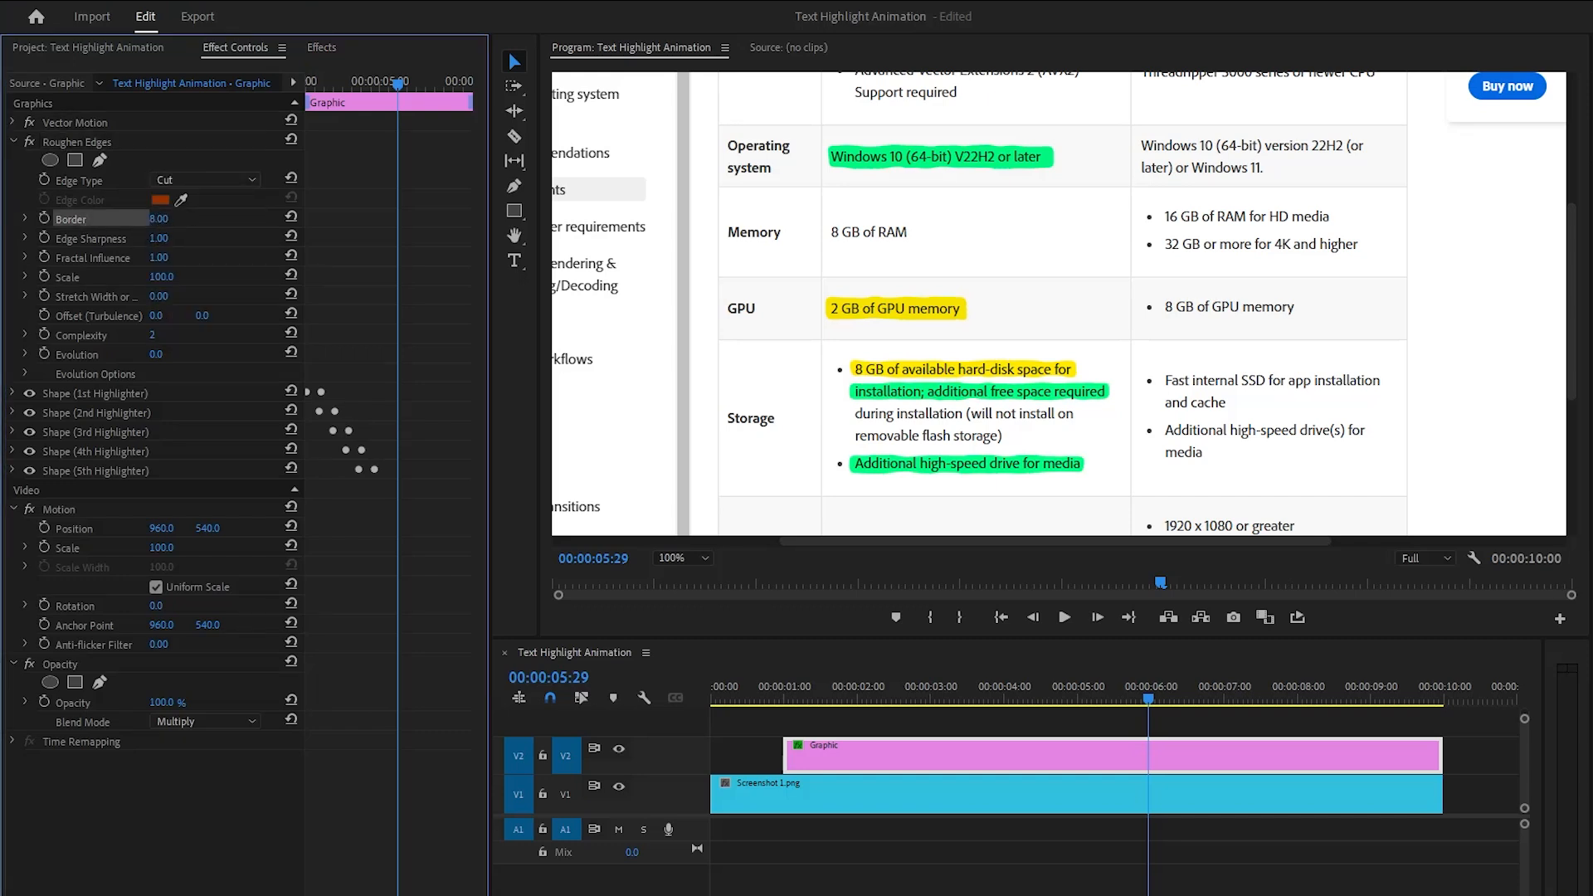
click(157, 218)
text(5)
key(Return)
Step: Set the Roughen Edges effect's Edge Sharpness to 10, Complexity to 10 and Evolution to 325°
click(161, 238)
text(10)
key(Return)
drag(154, 335, 158, 335)
click(157, 354)
text(325)
key(Return)
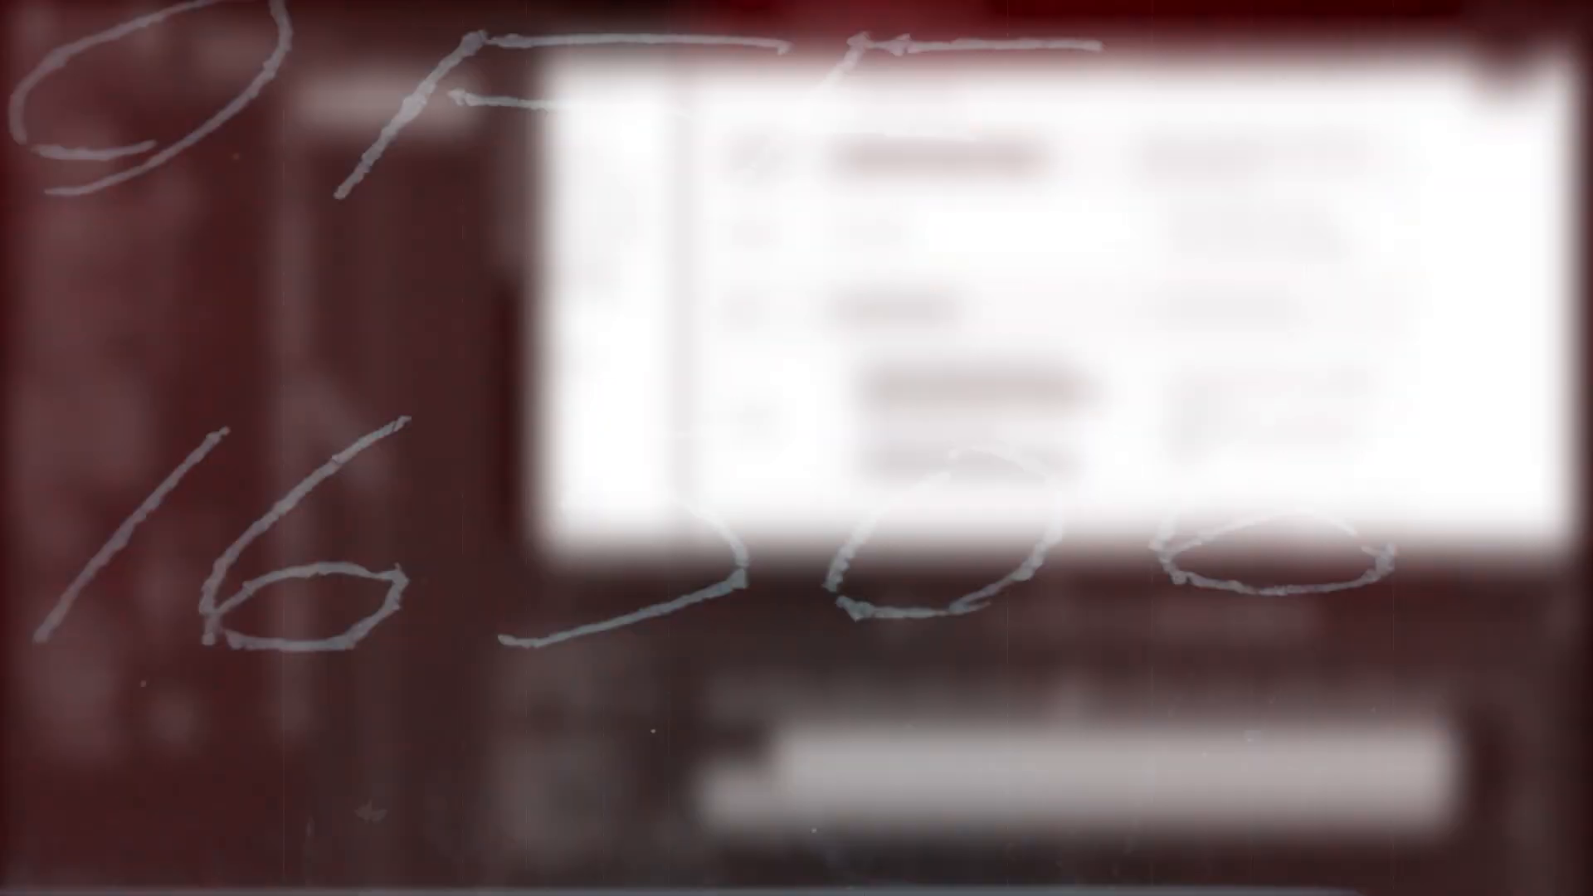
Step: Nest the Graphic and Screenshot 1.png clips into a sequence named Text Highlighter
click(1069, 704)
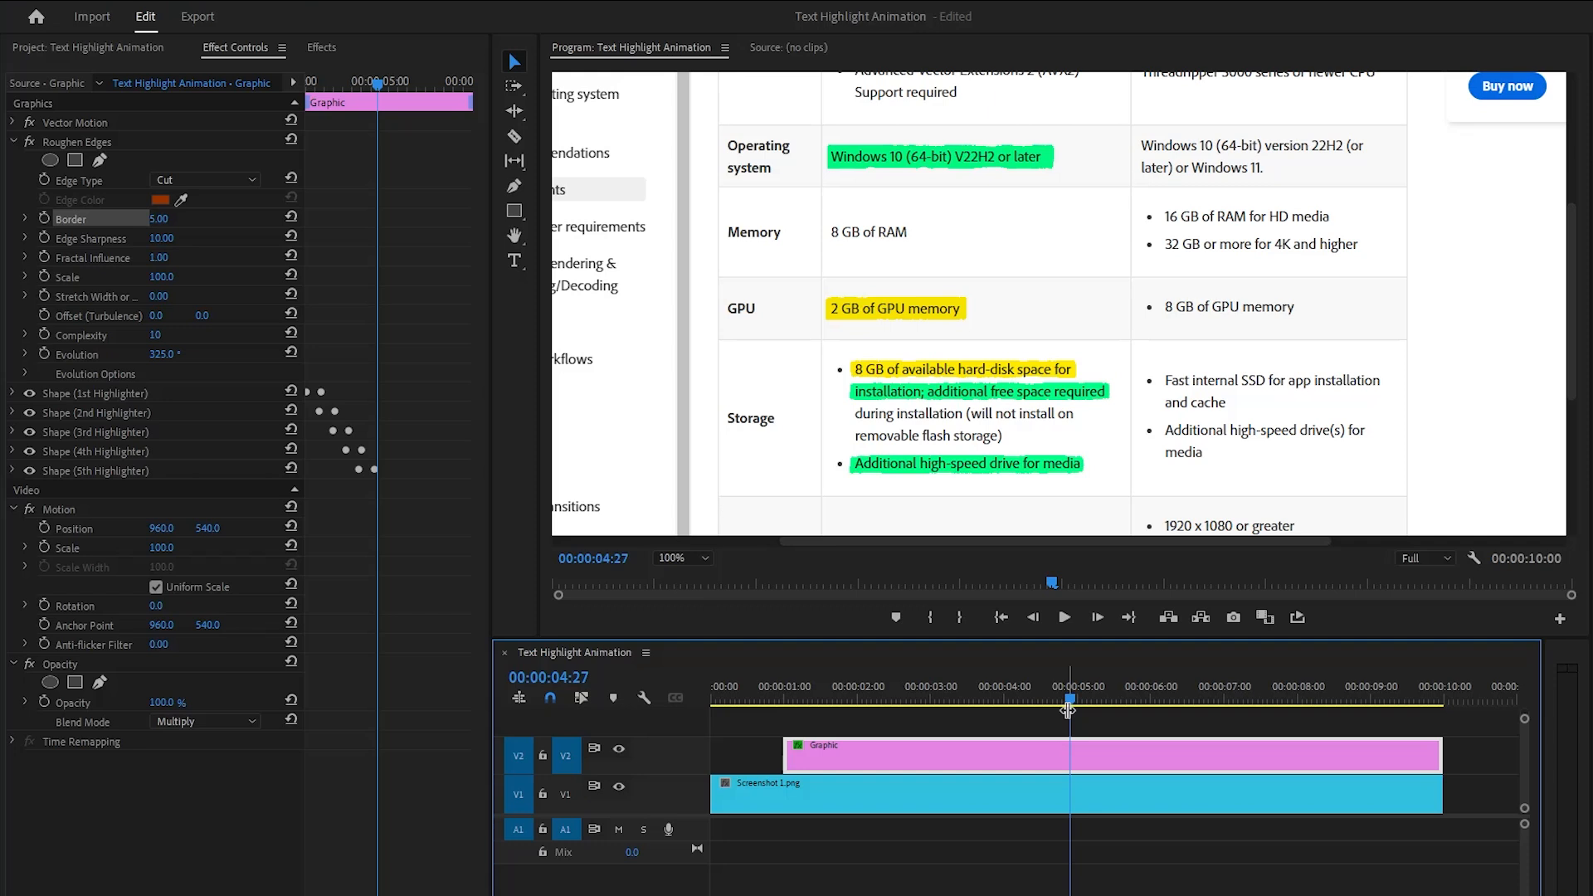
drag(1128, 727, 1093, 798)
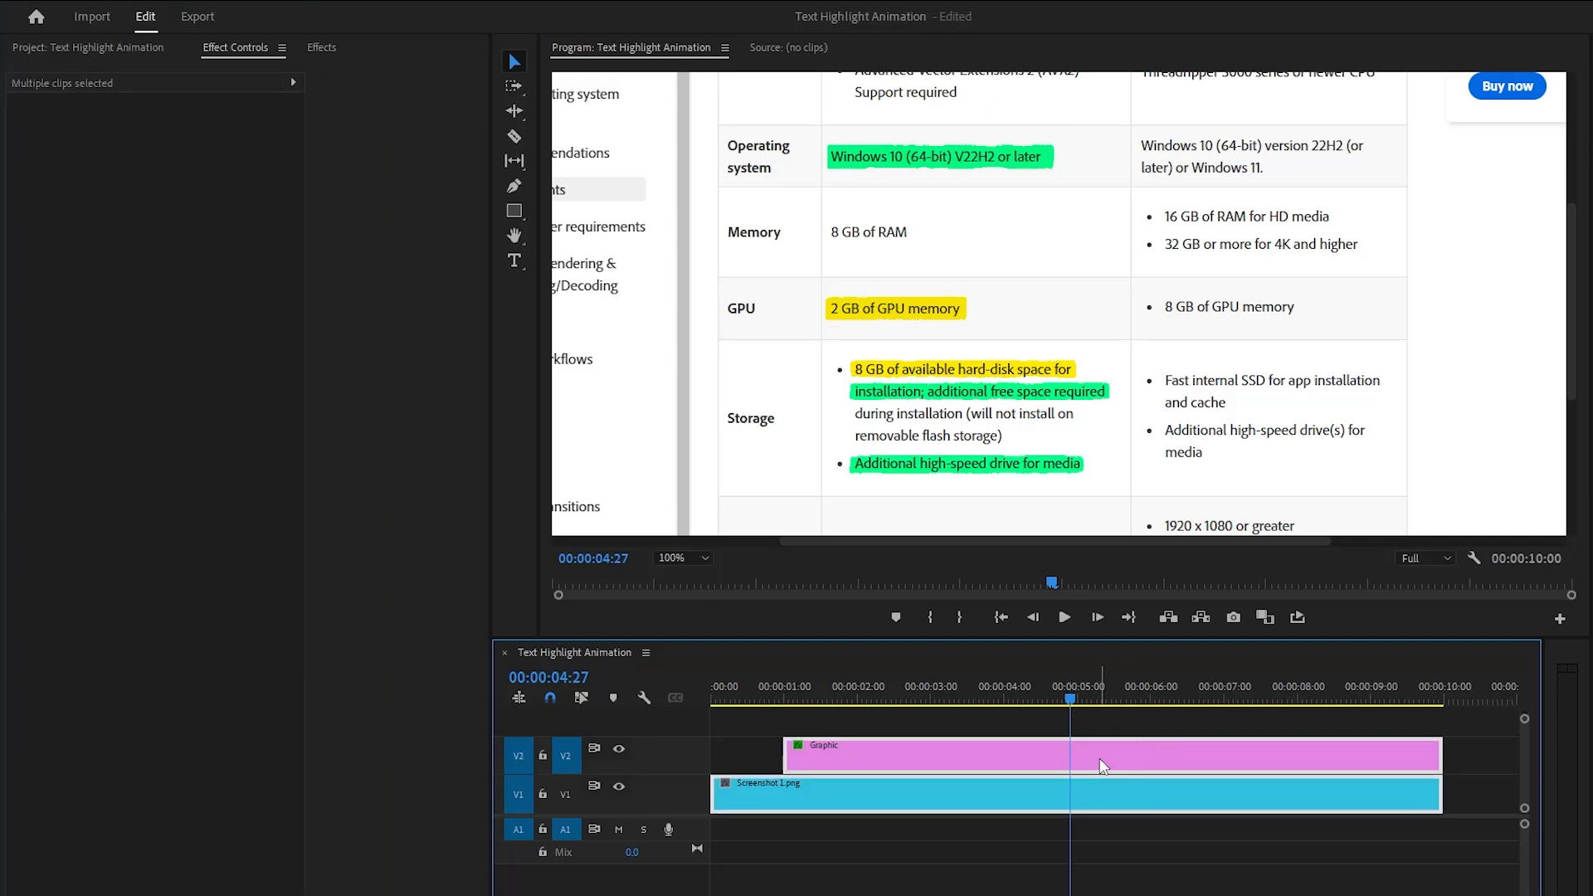
right_click(1103, 764)
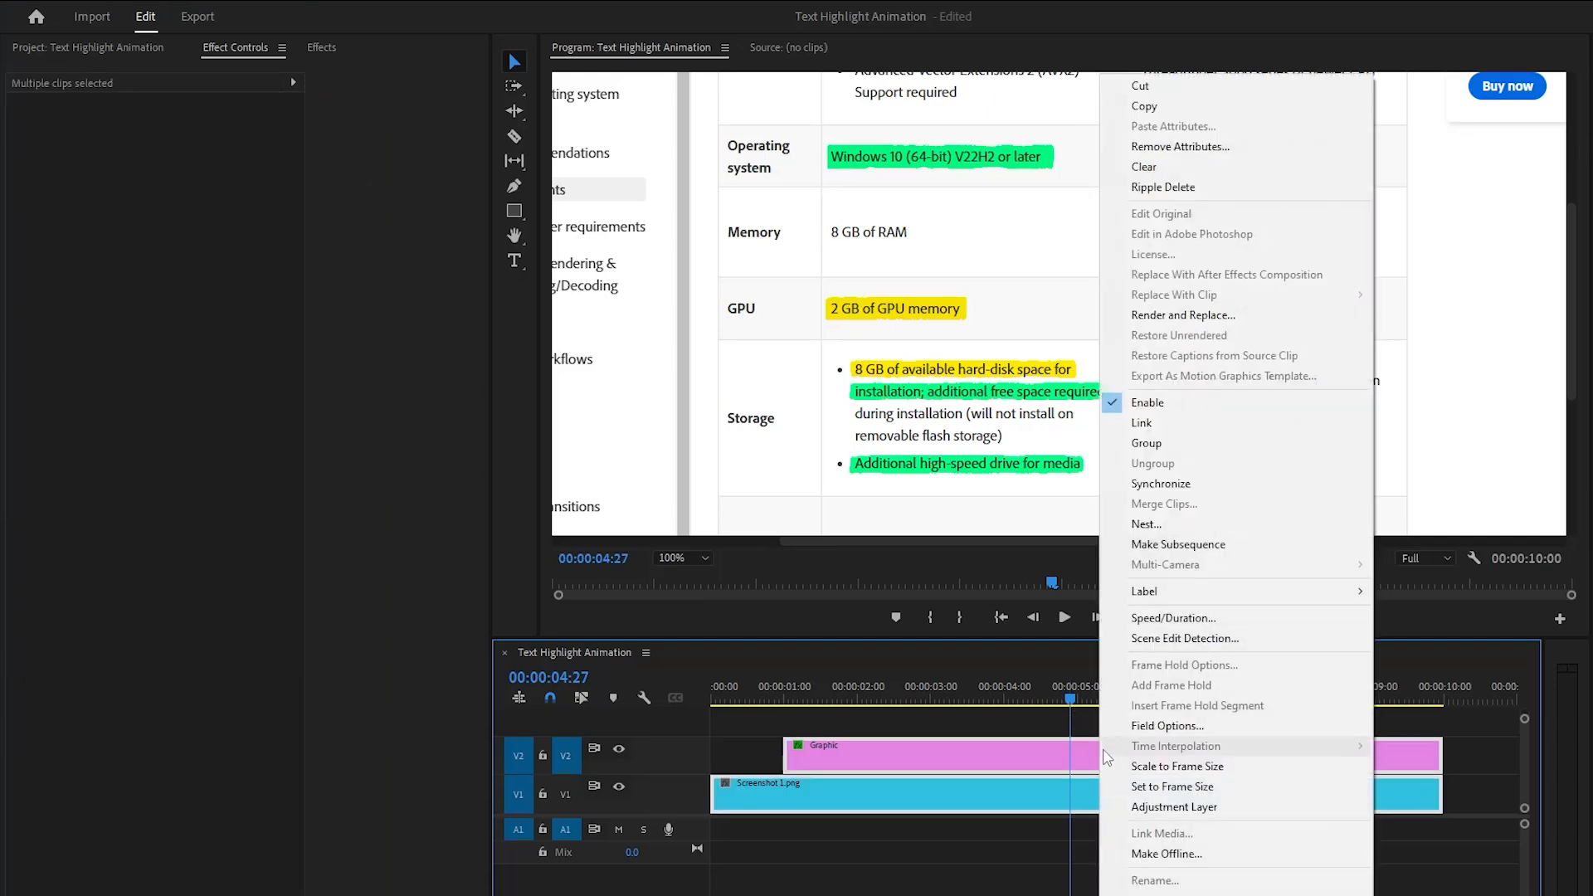
click(1150, 525)
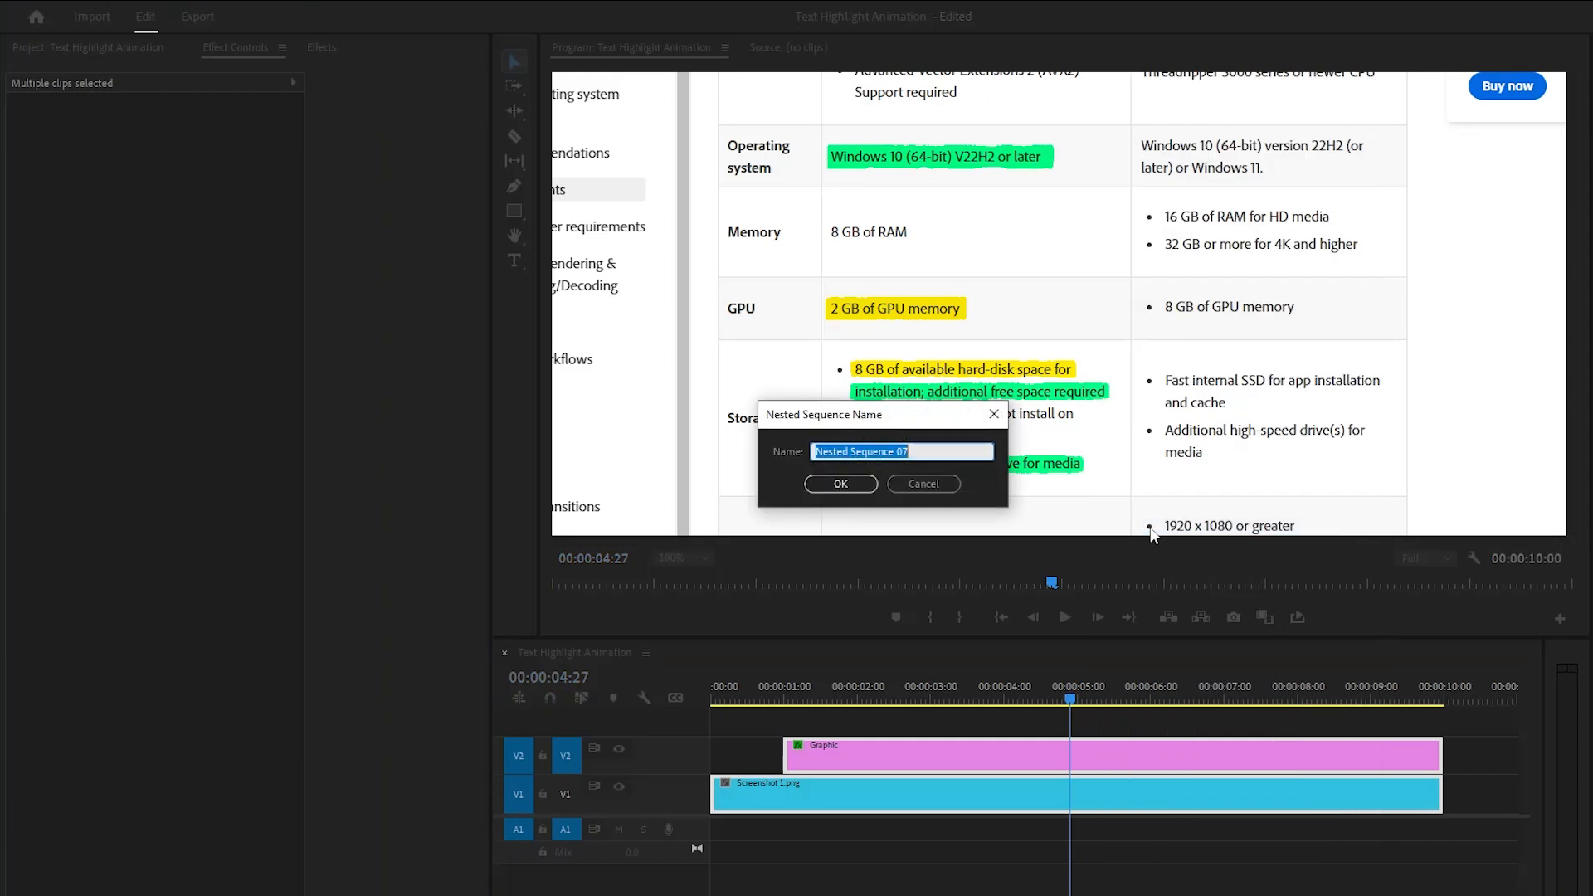
text(Text Highlighter)
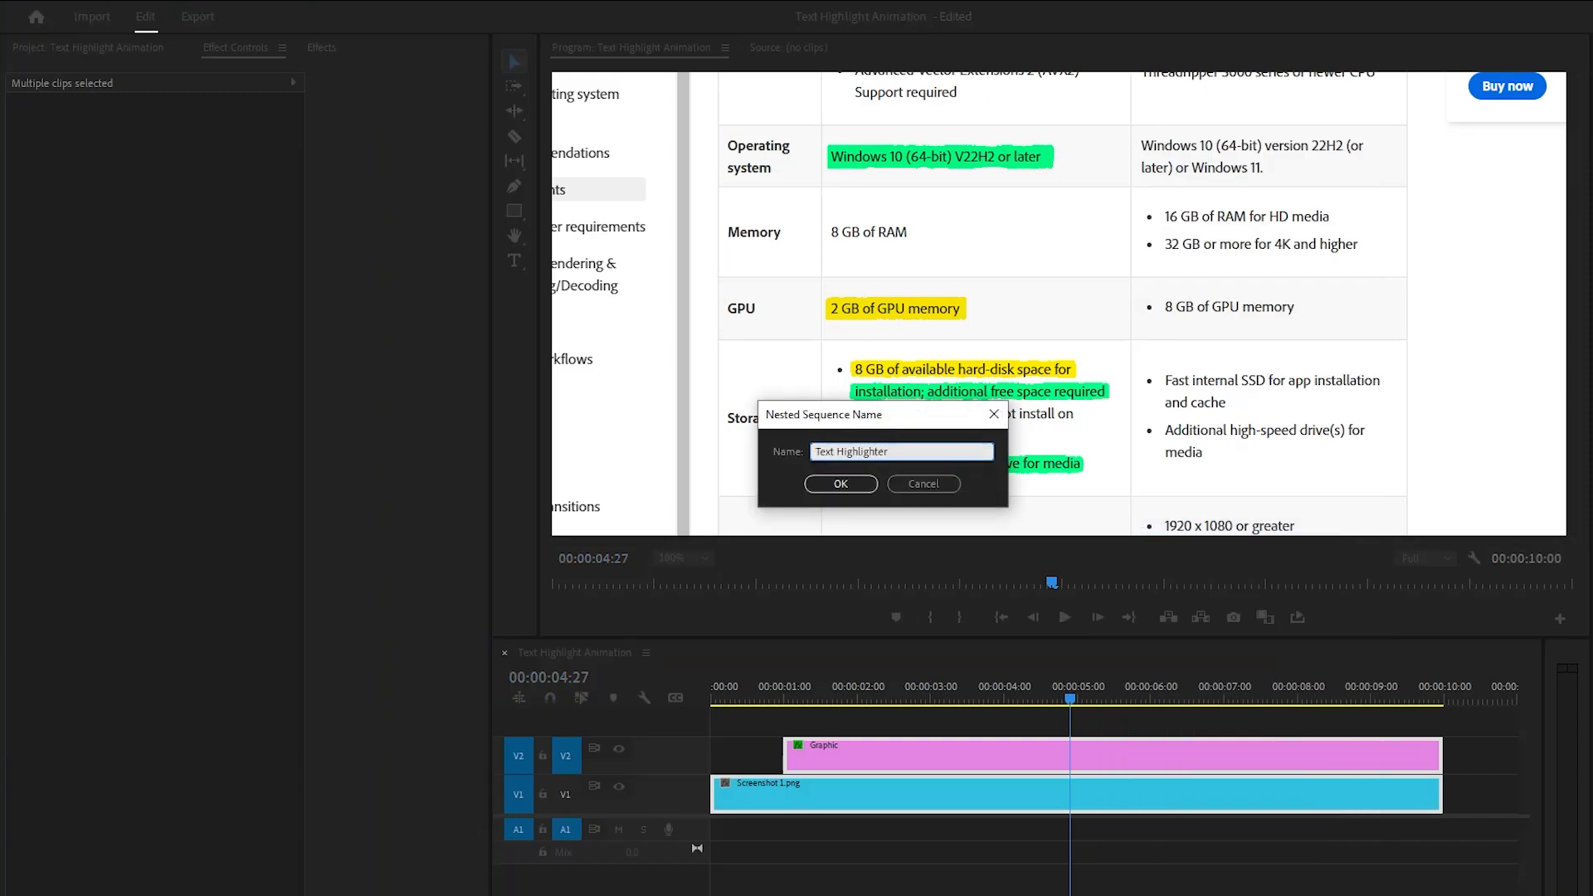
key(Return)
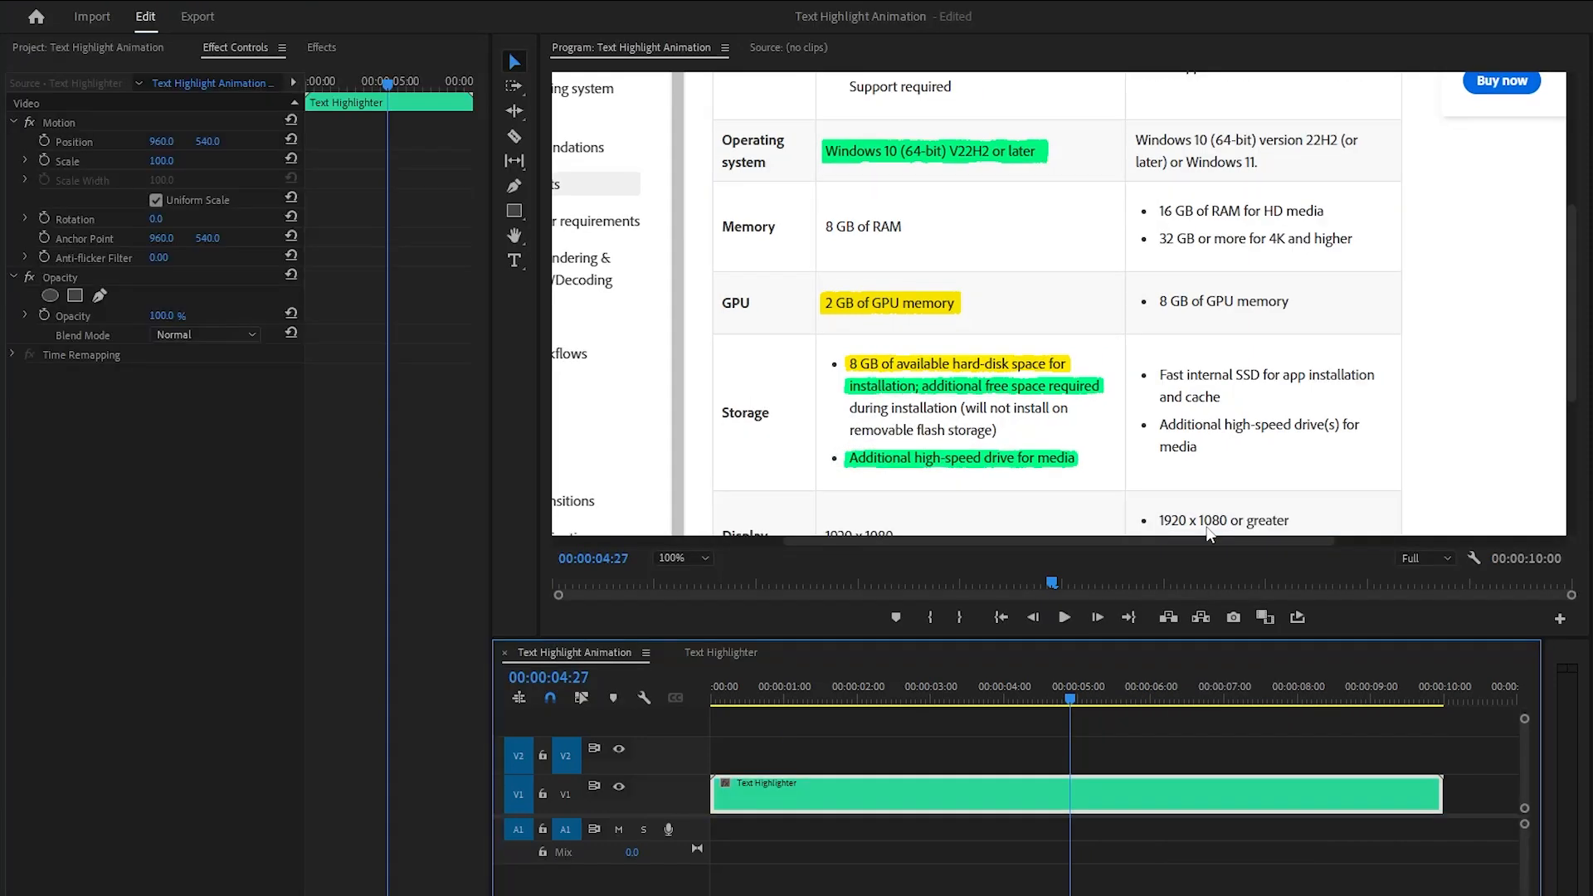
Step: Create a 1920 x 1080, 30.00 fps adjustment layer and place it on V2 across the full length of the Text Highlighter clip
click(674, 560)
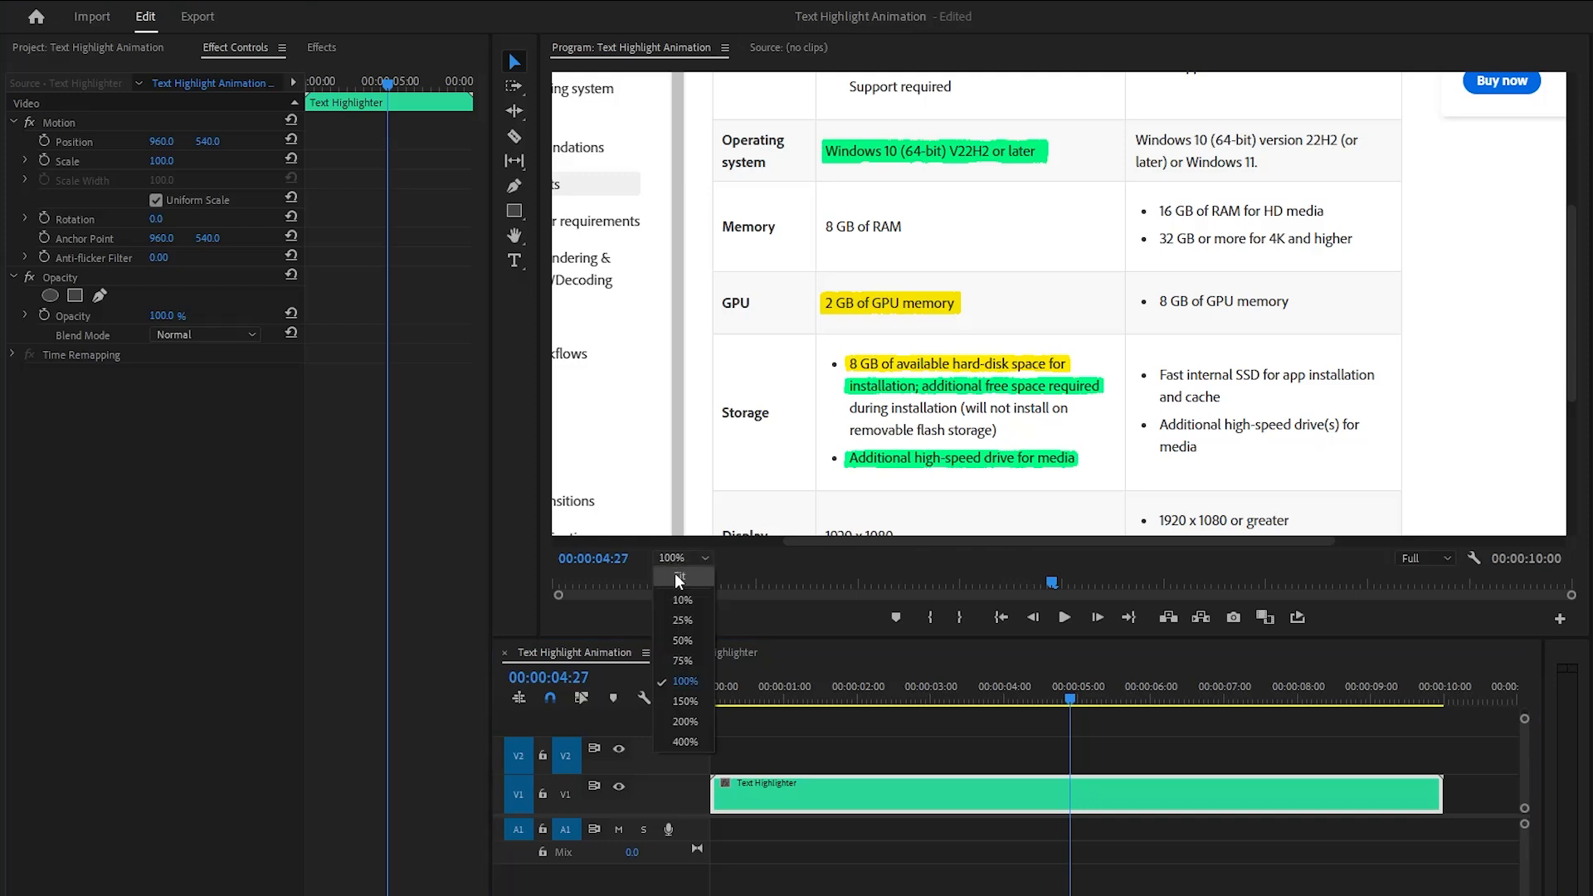
click(674, 573)
click(136, 49)
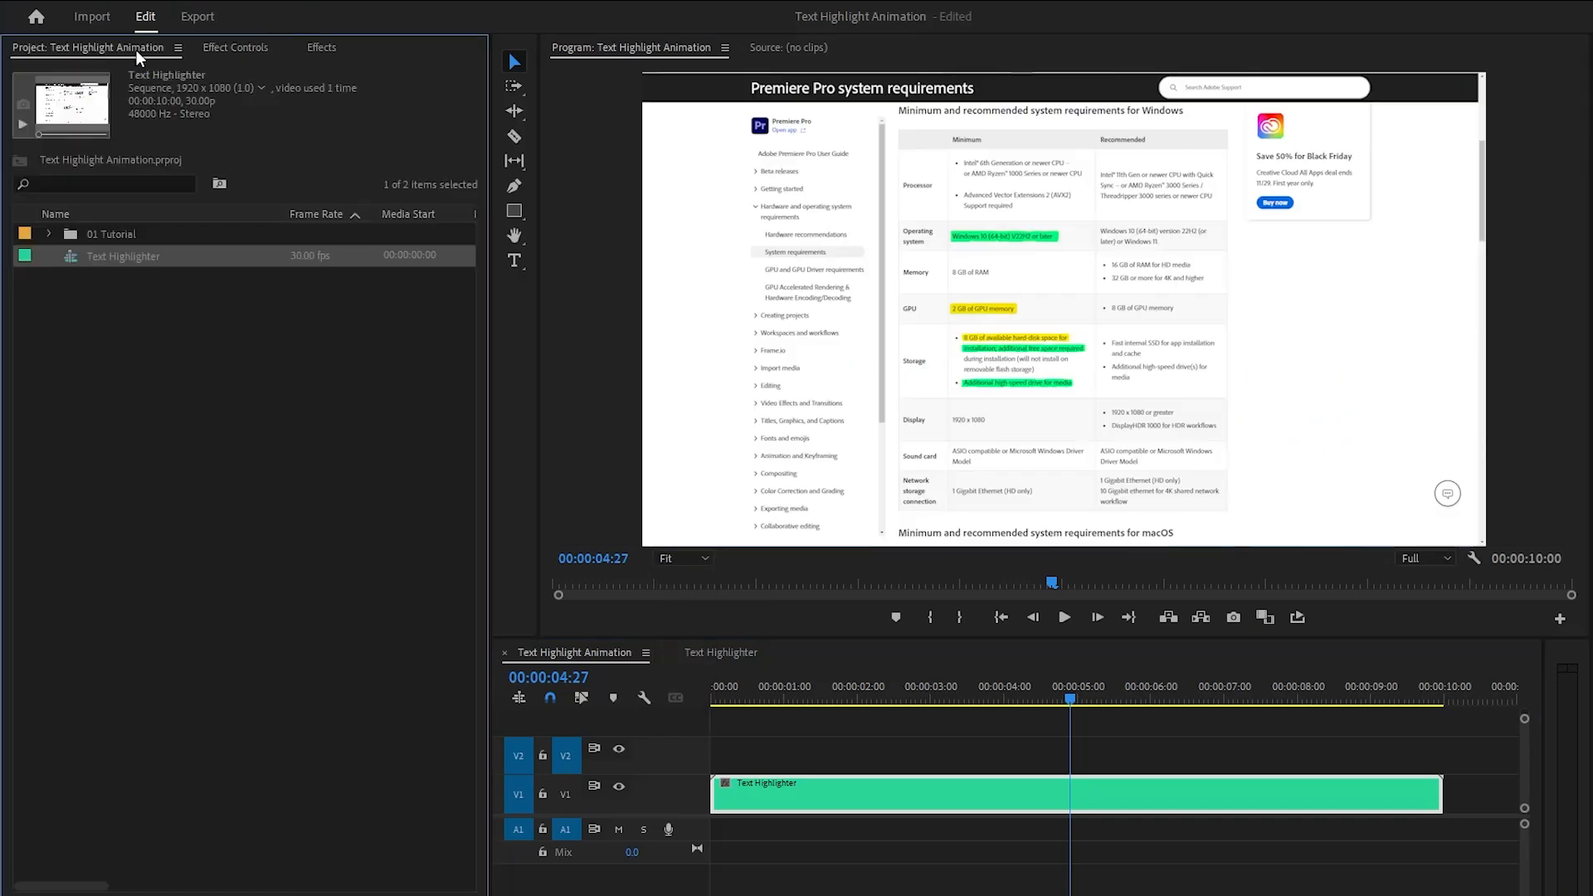
right_click(98, 302)
mouse_move(196, 388)
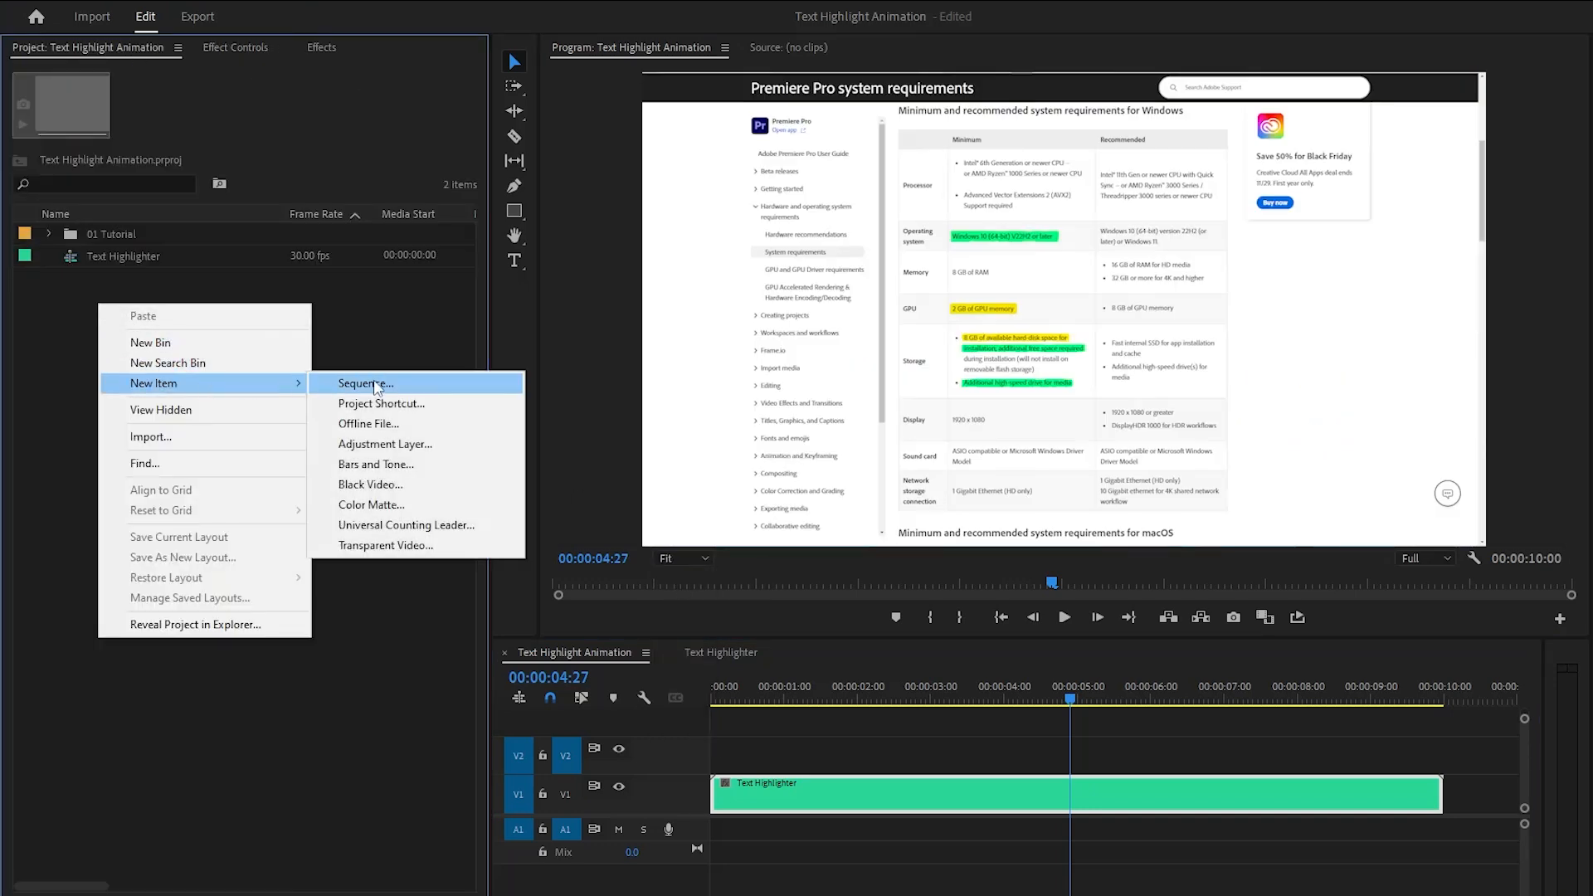
click(405, 441)
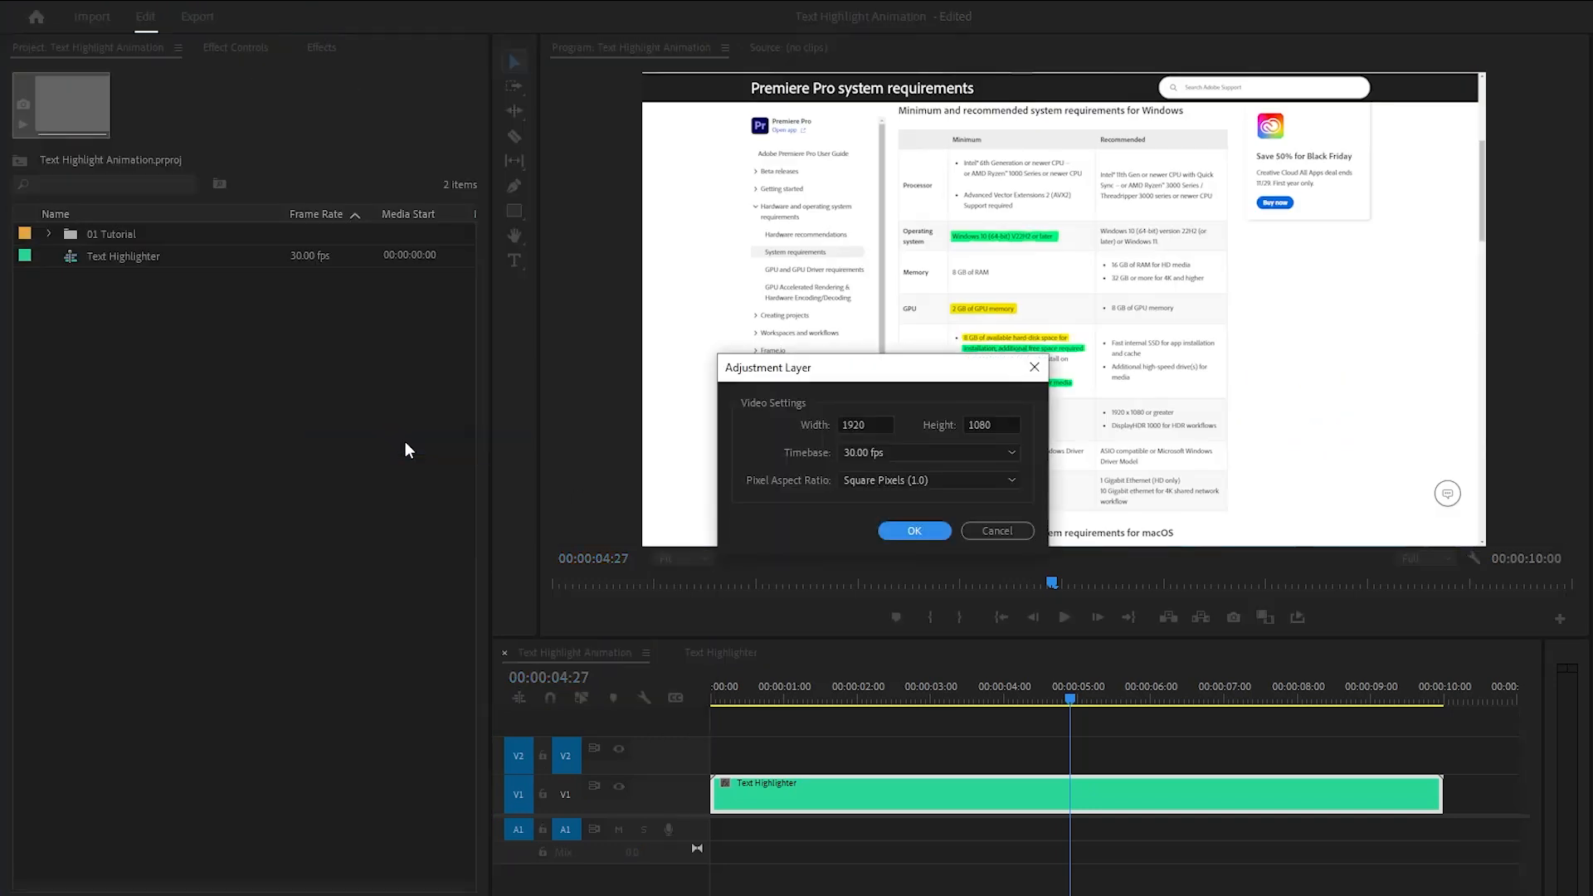
click(913, 531)
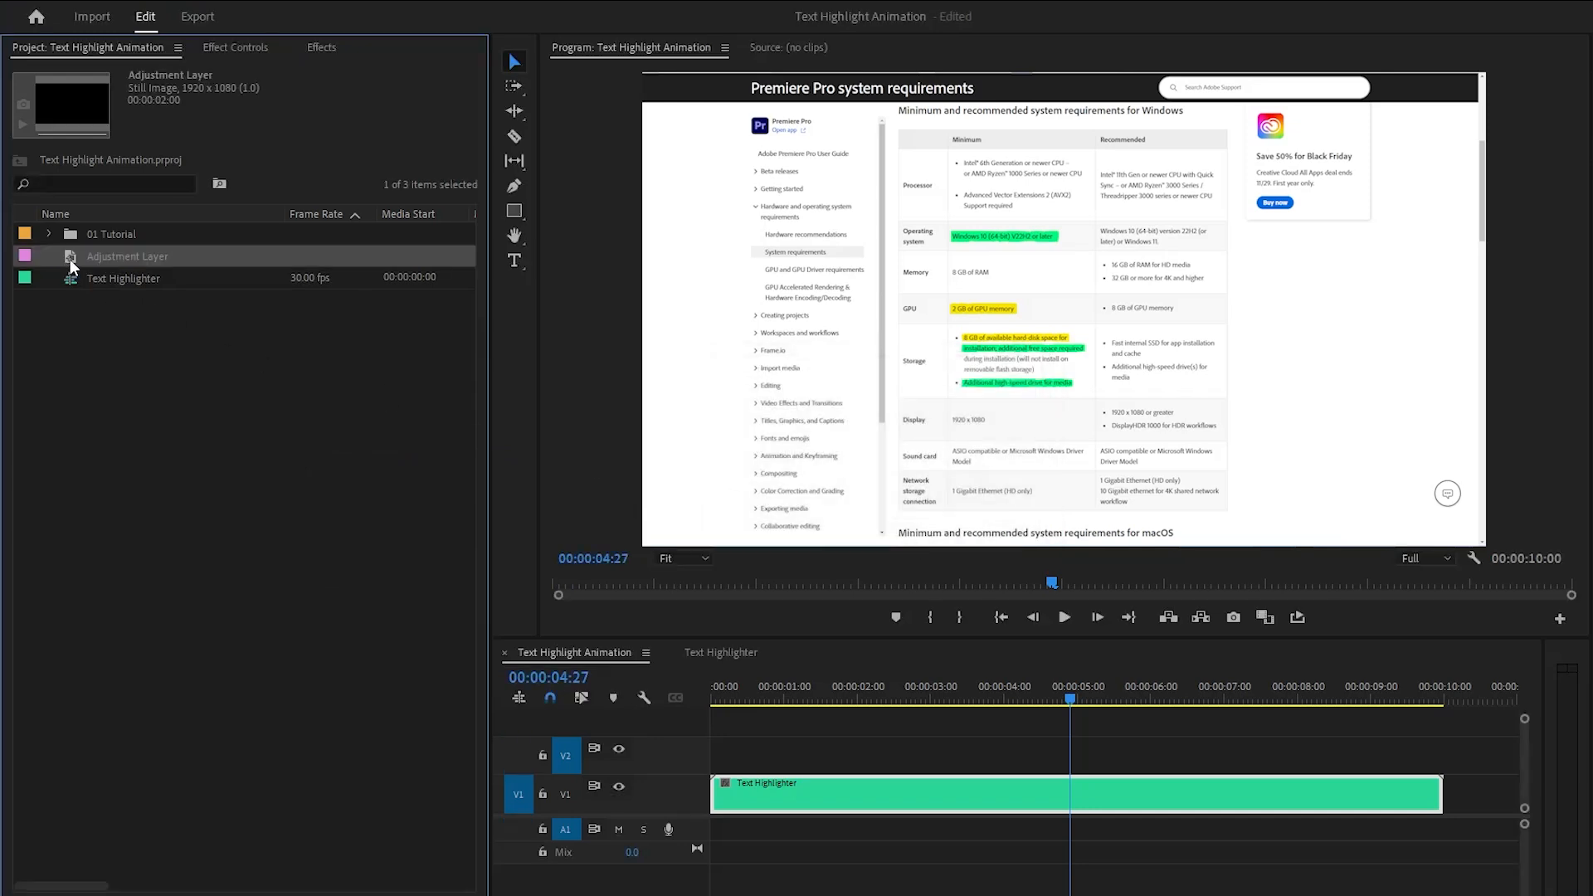
drag(70, 259, 722, 755)
drag(855, 753, 1442, 771)
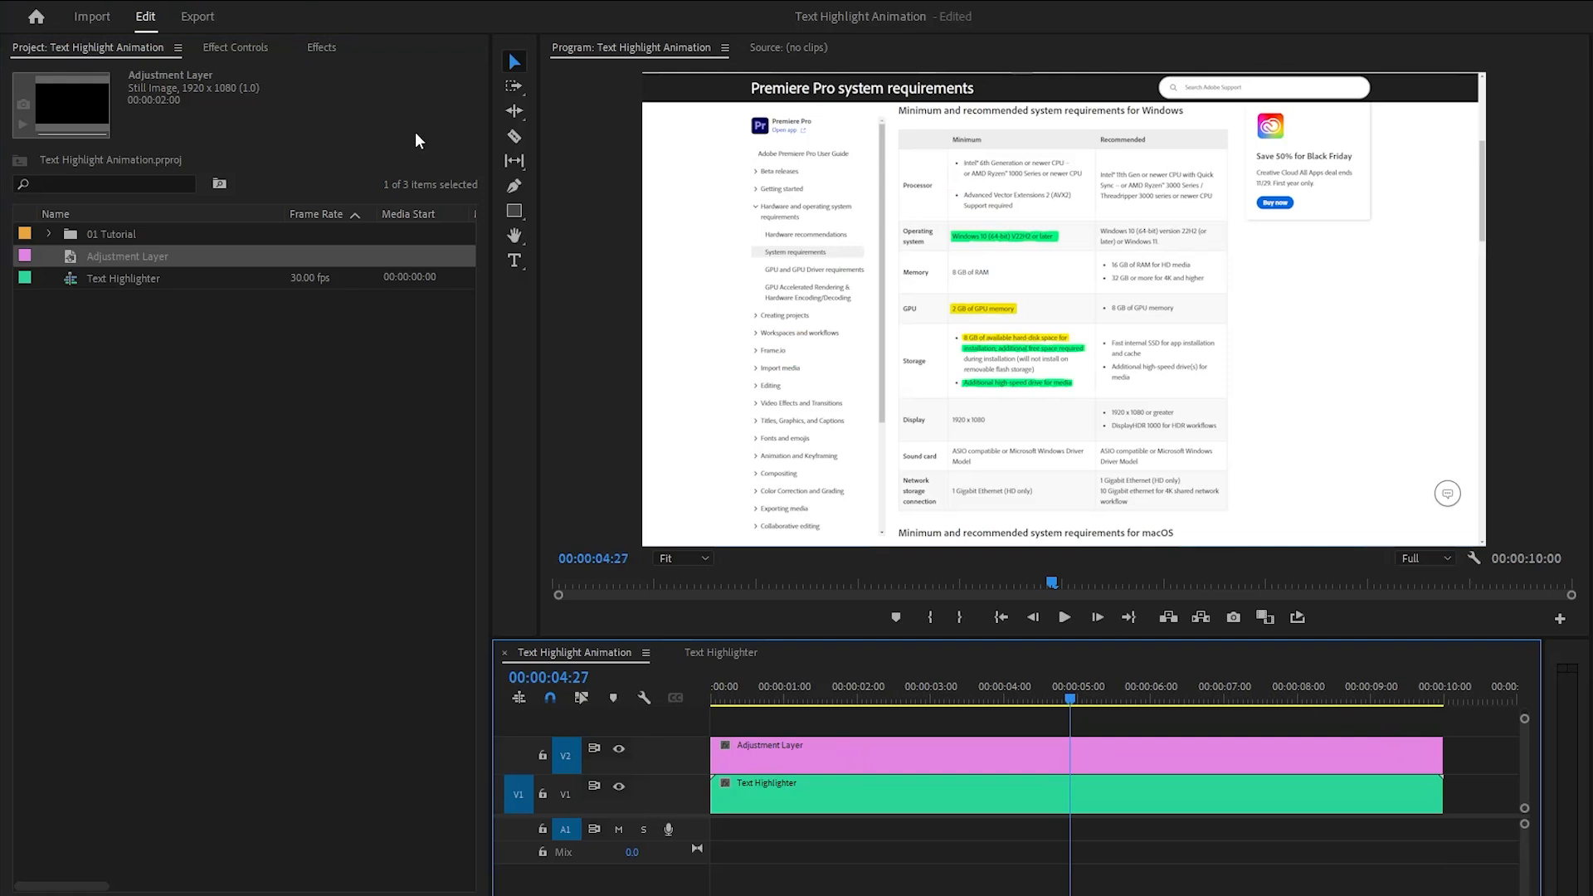
Step: Find the Basic 3D effect and apply it to the Adjustment Layer clip on V2
click(321, 50)
click(191, 74)
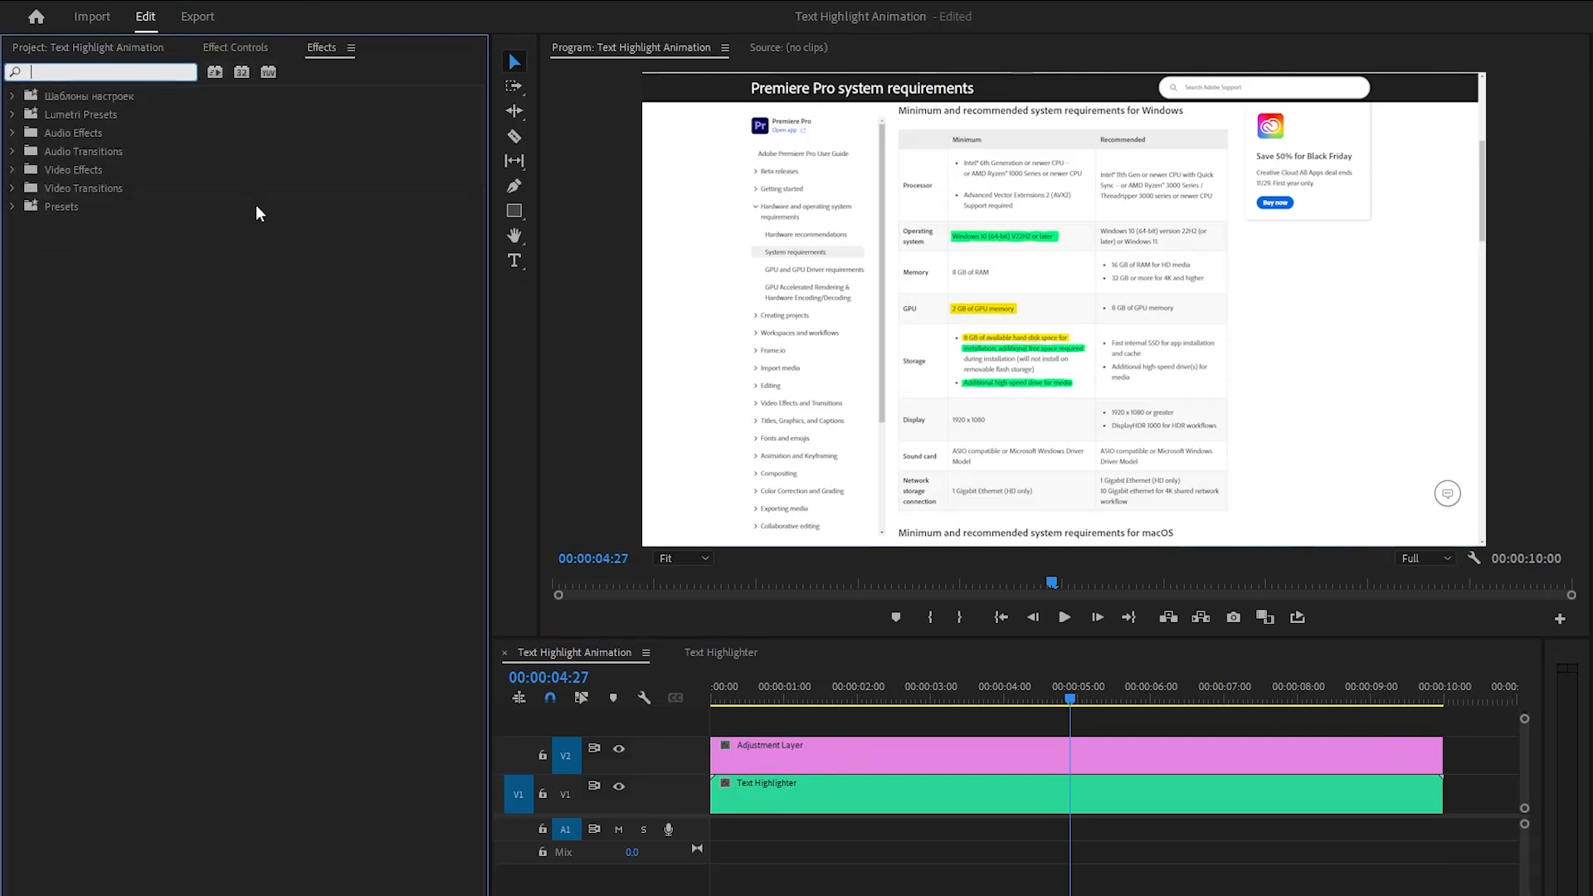
text(Basic)
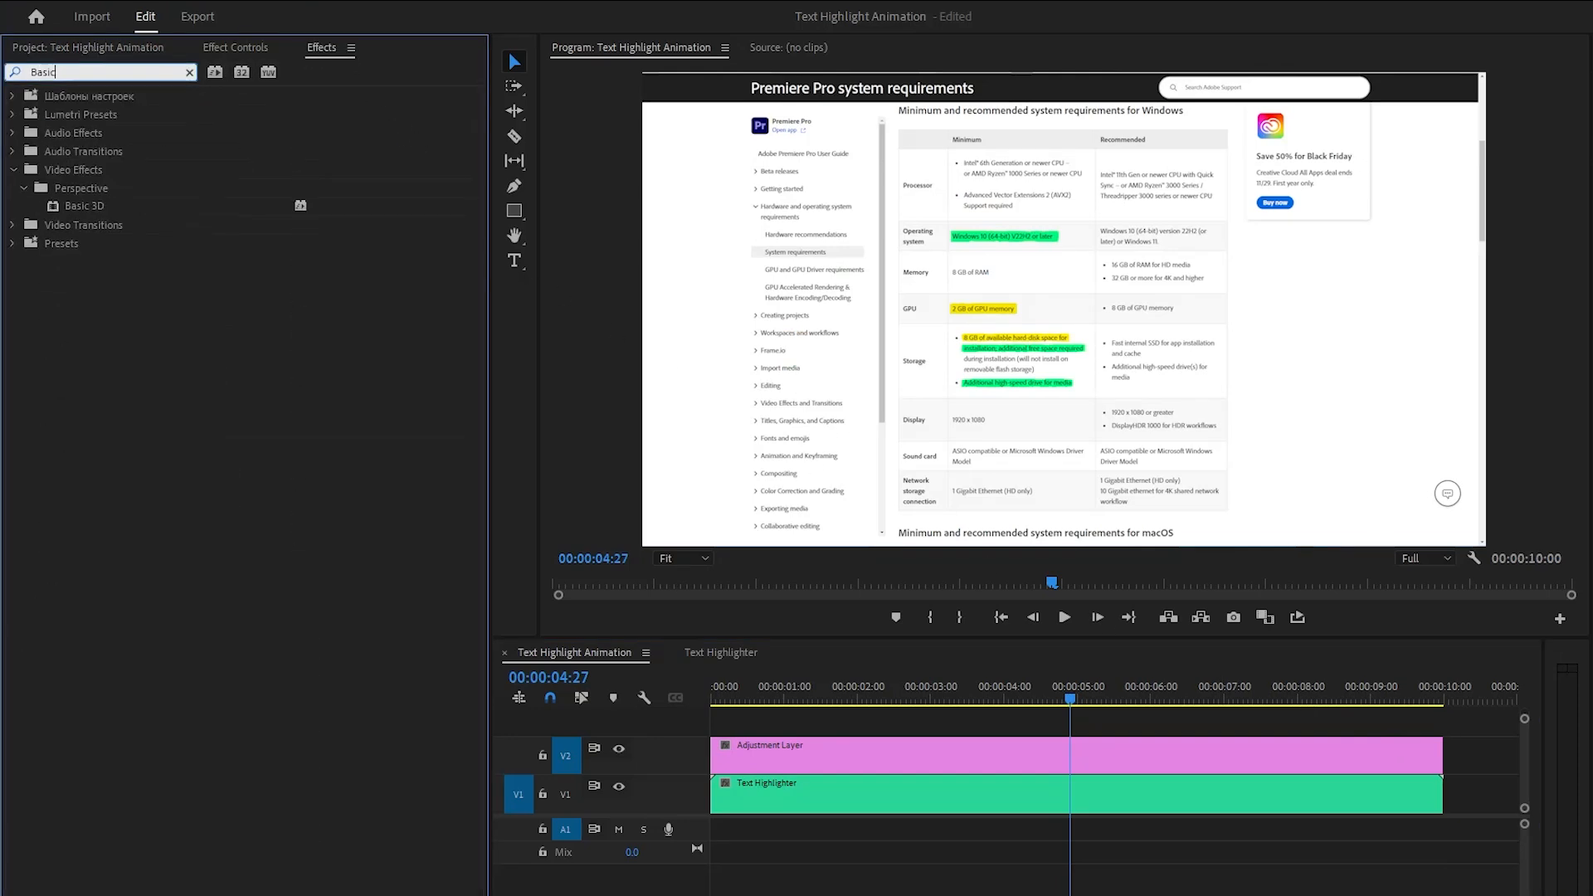
drag(80, 208, 780, 751)
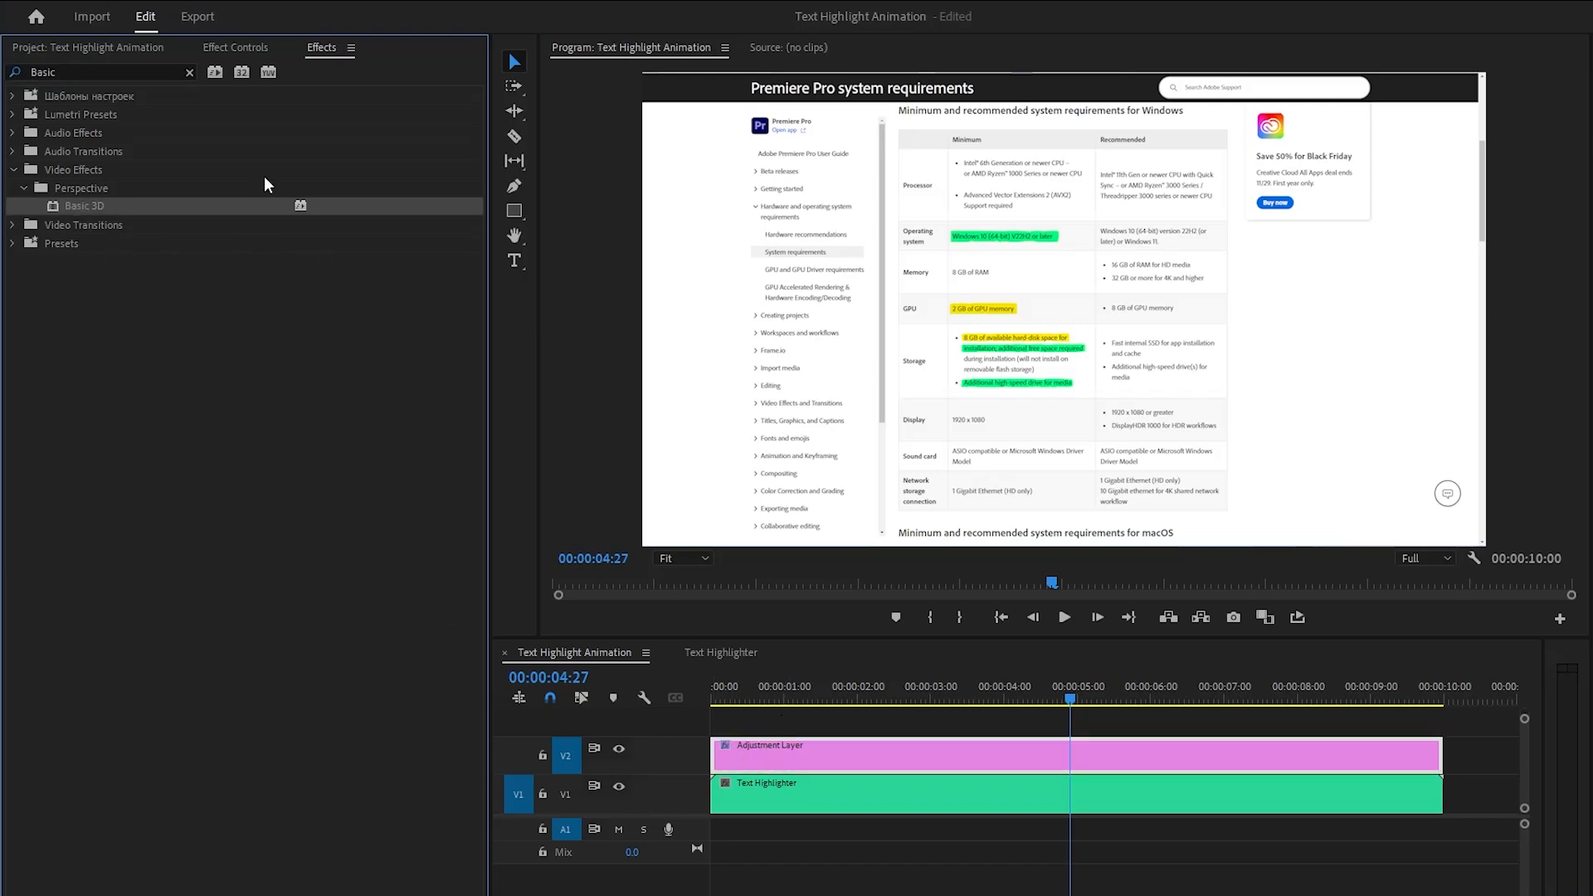
Step: Apply the Distort Transform effect to the Adjustment Layer clip and show the clip's effect settings
click(189, 73)
text(Tra)
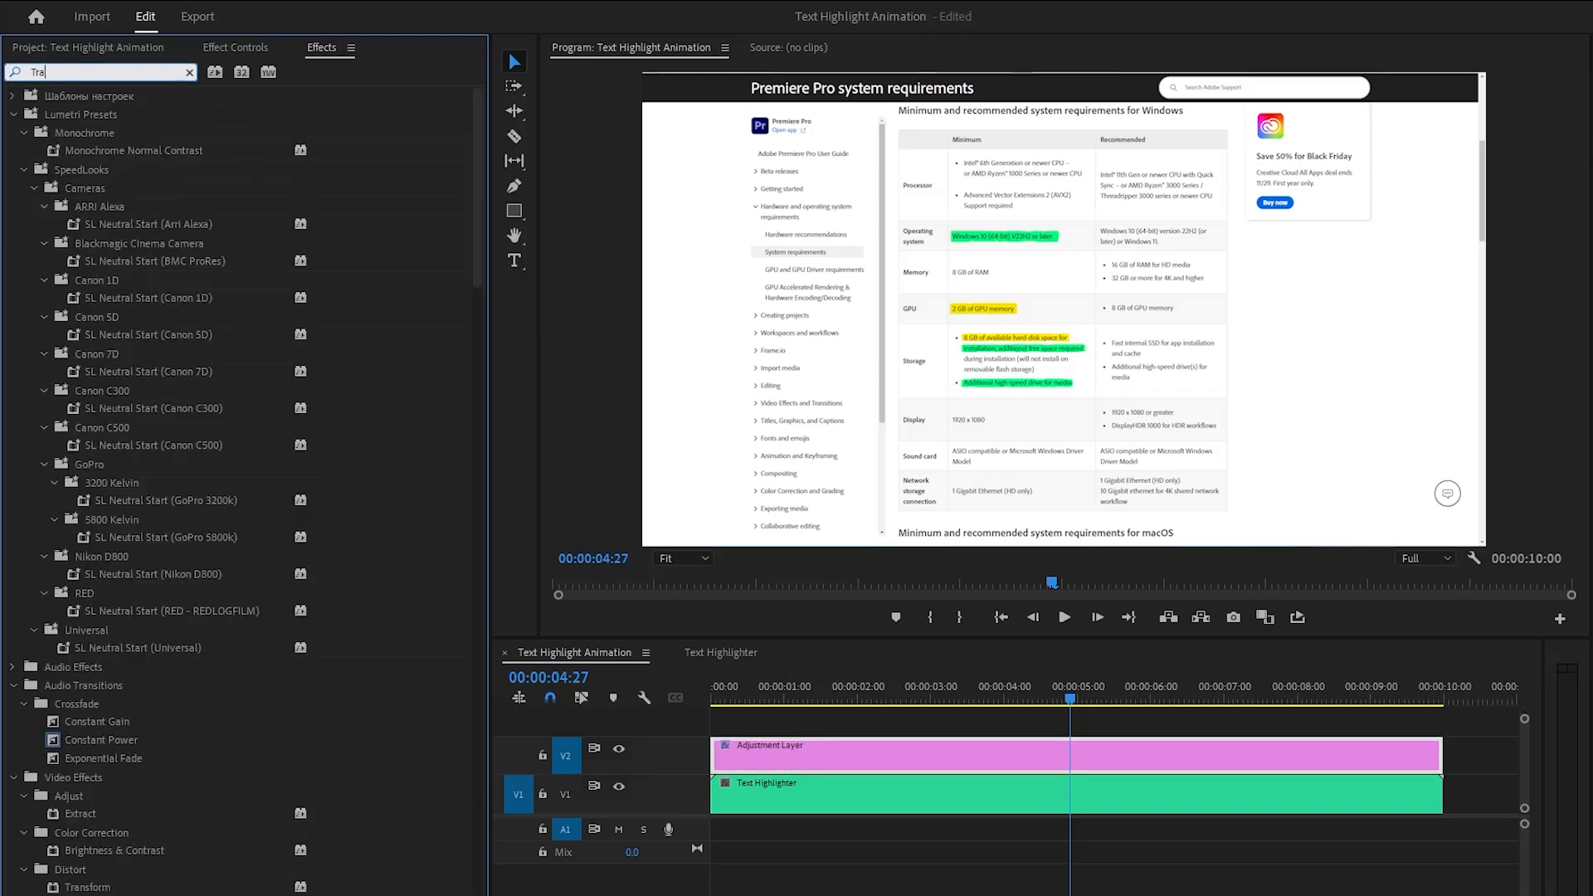
text(nsform)
drag(99, 204, 836, 741)
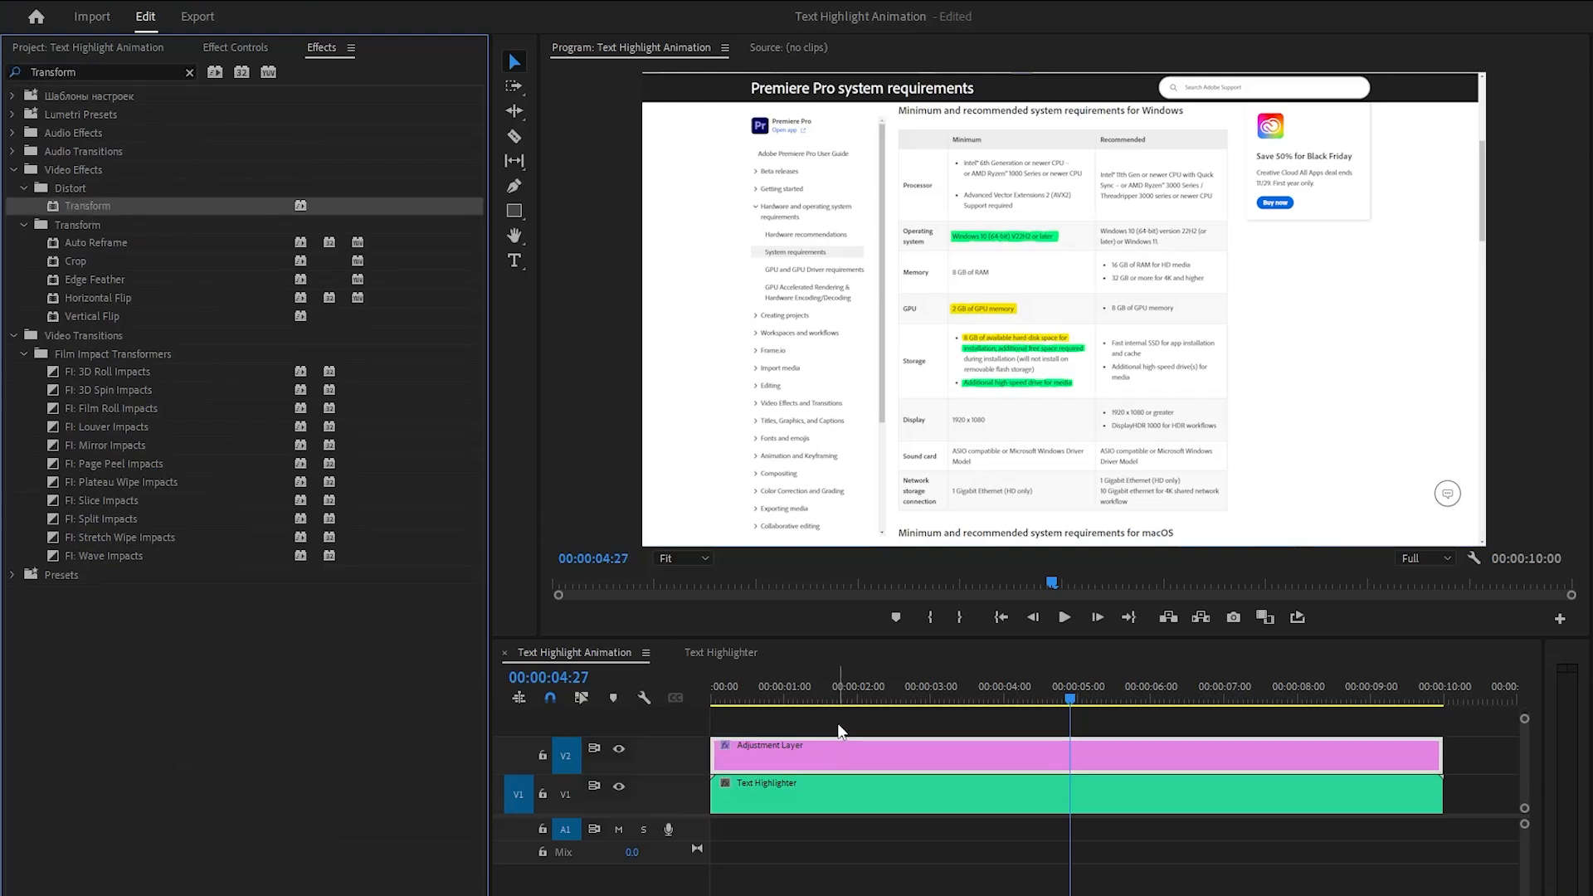
click(233, 49)
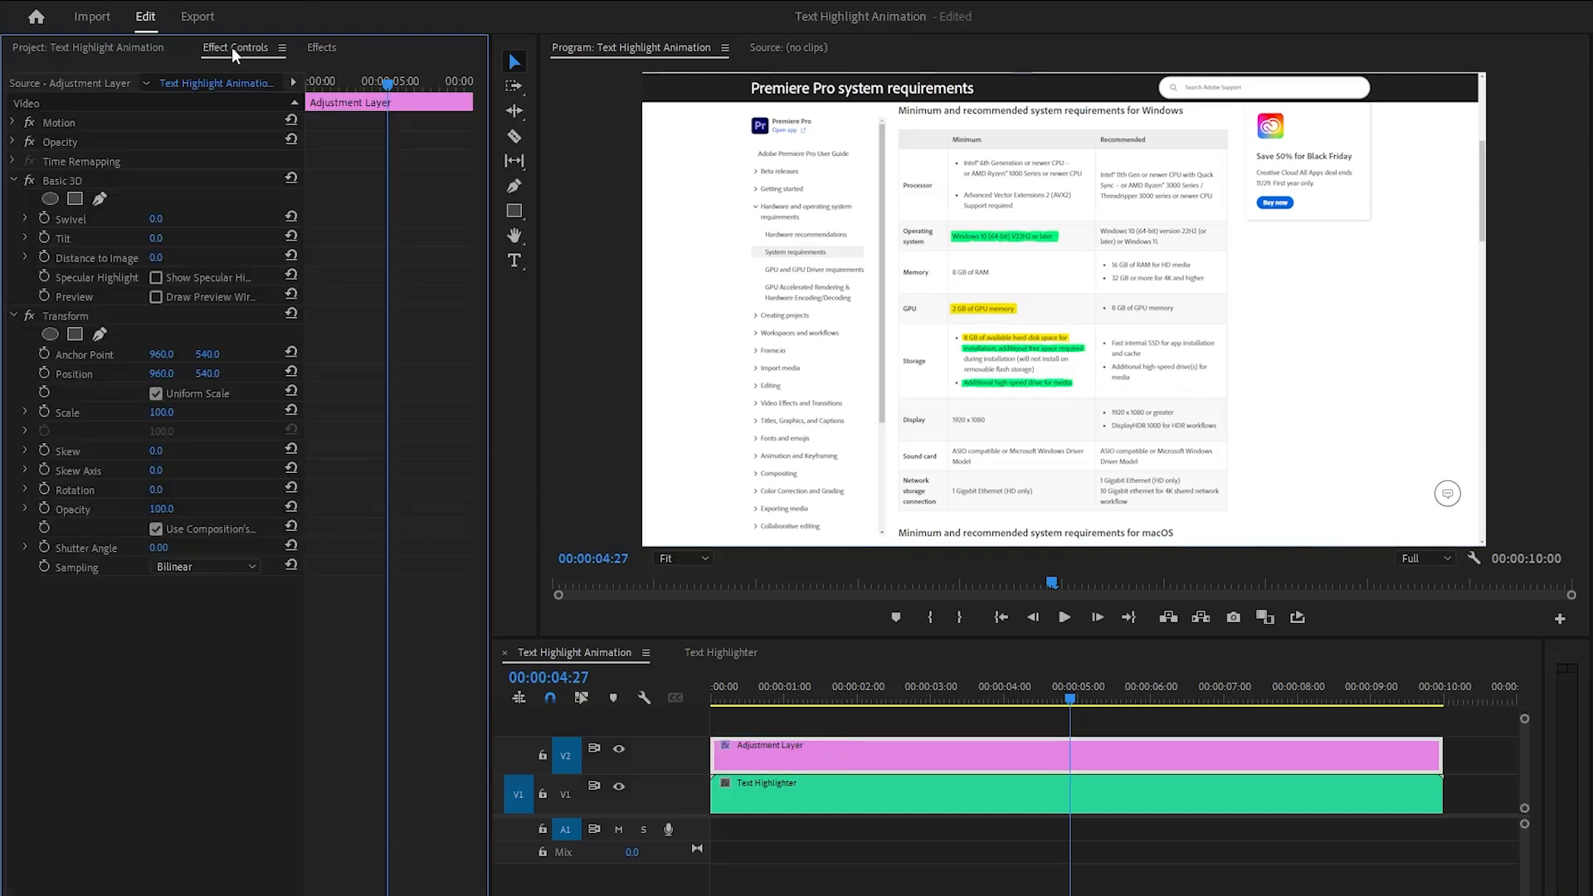
click(96, 183)
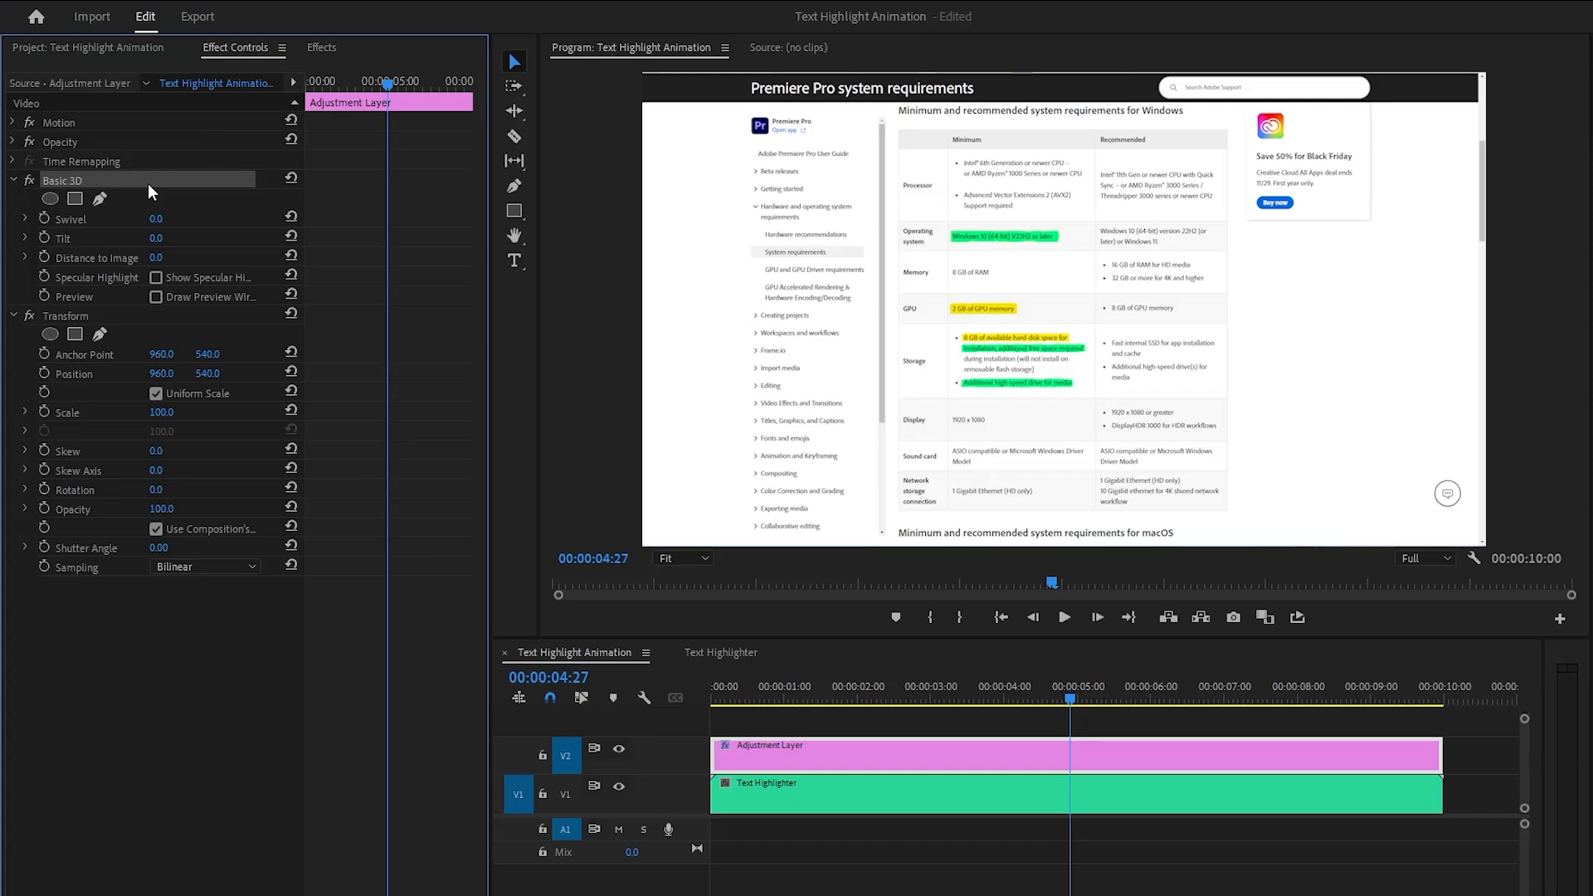
drag(155, 219, 166, 258)
key(ctrl+z)
key(ctrl+z)
key(ctrl+z)
Step: Enable keyframing for Basic 3D's Swivel and Tilt, setting Swivel to 7° and Tilt to -25°
click(45, 217)
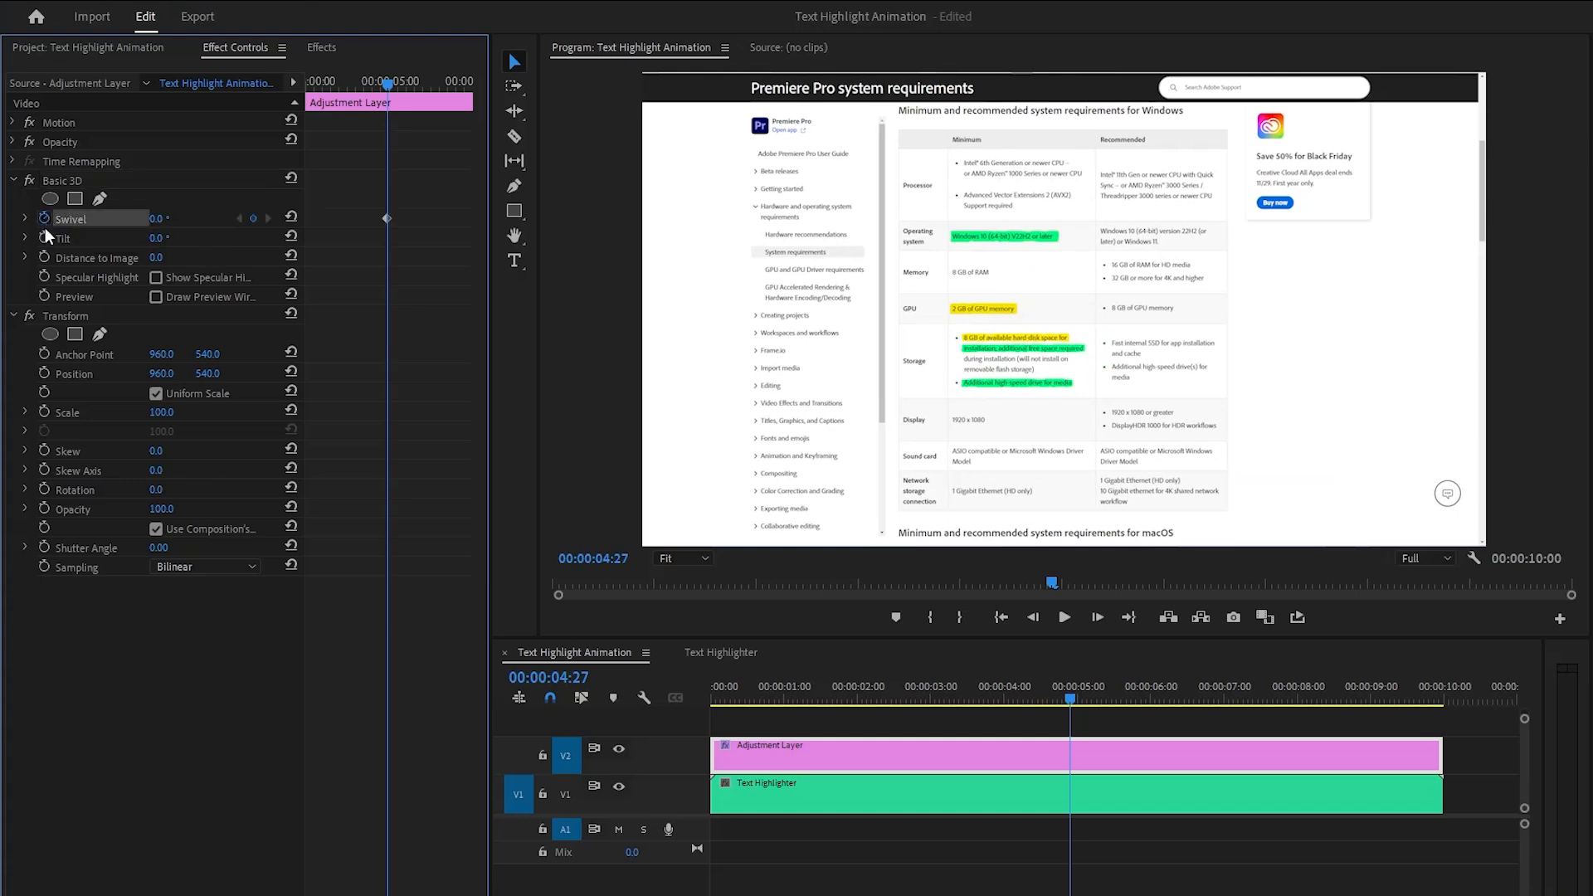
click(44, 237)
click(158, 218)
text(7)
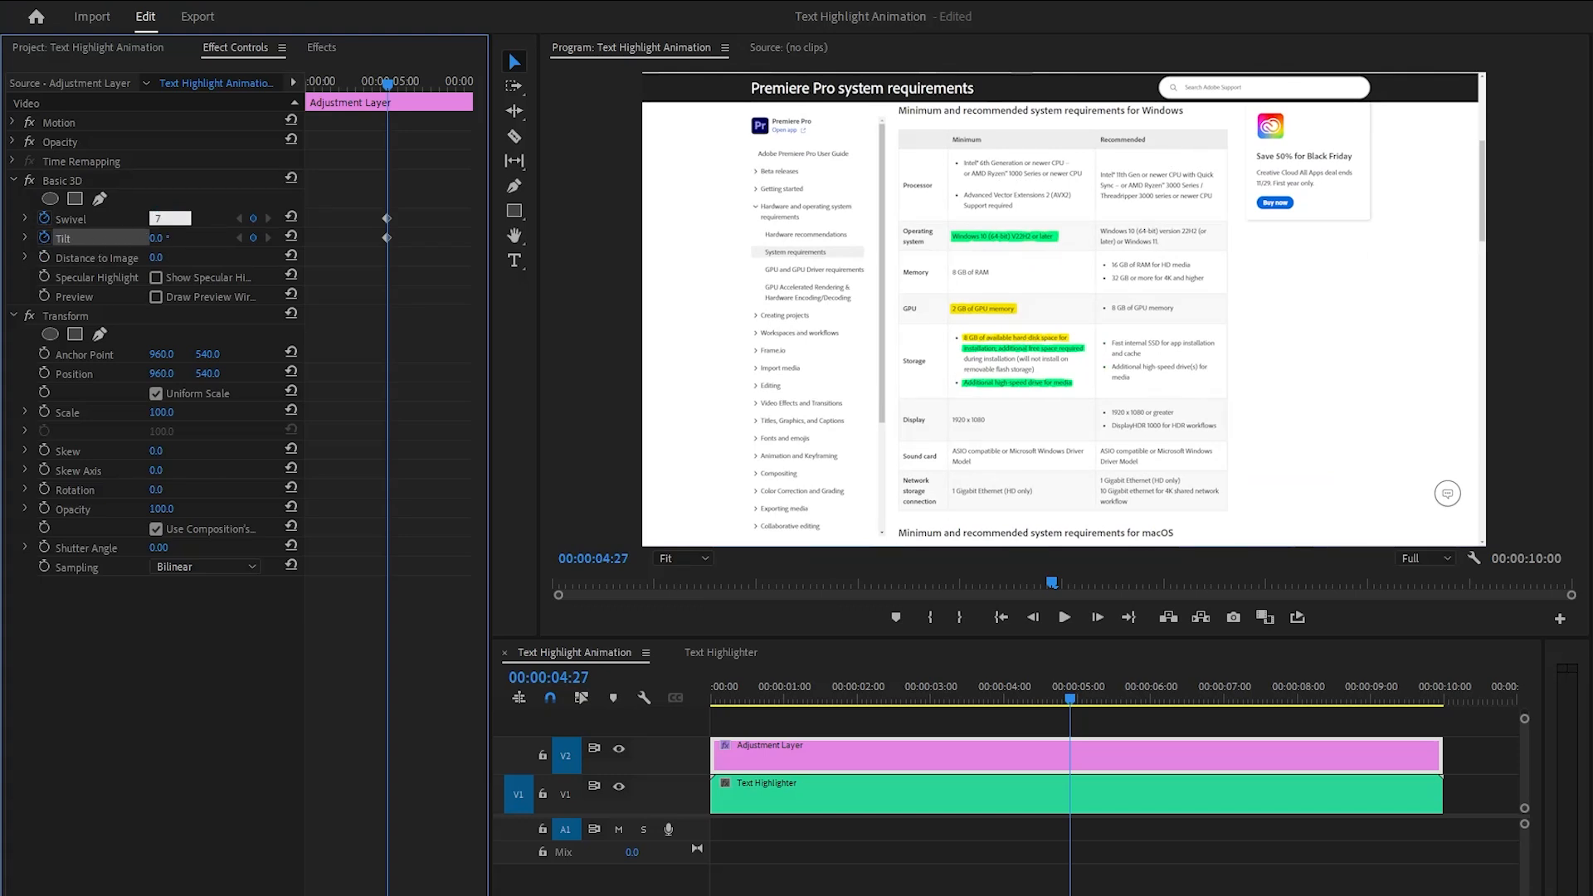
key(Return)
click(170, 237)
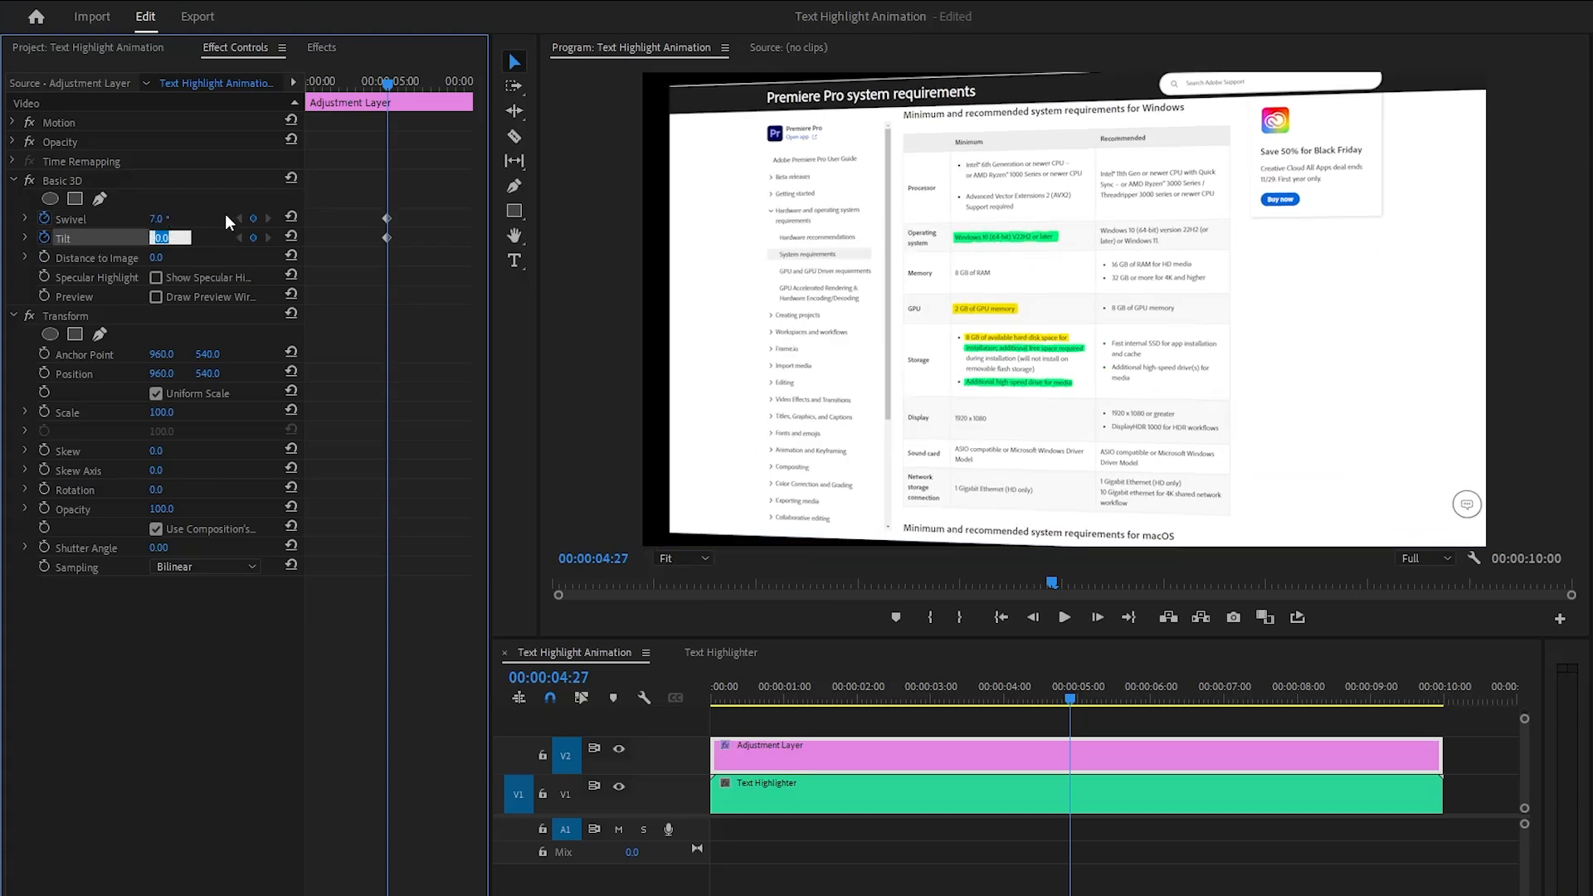
text(-25)
key(Return)
Step: Set Basic 3D's Distance to Image to -23 and move the Swivel and Tilt keyframes to the clip's start
click(170, 258)
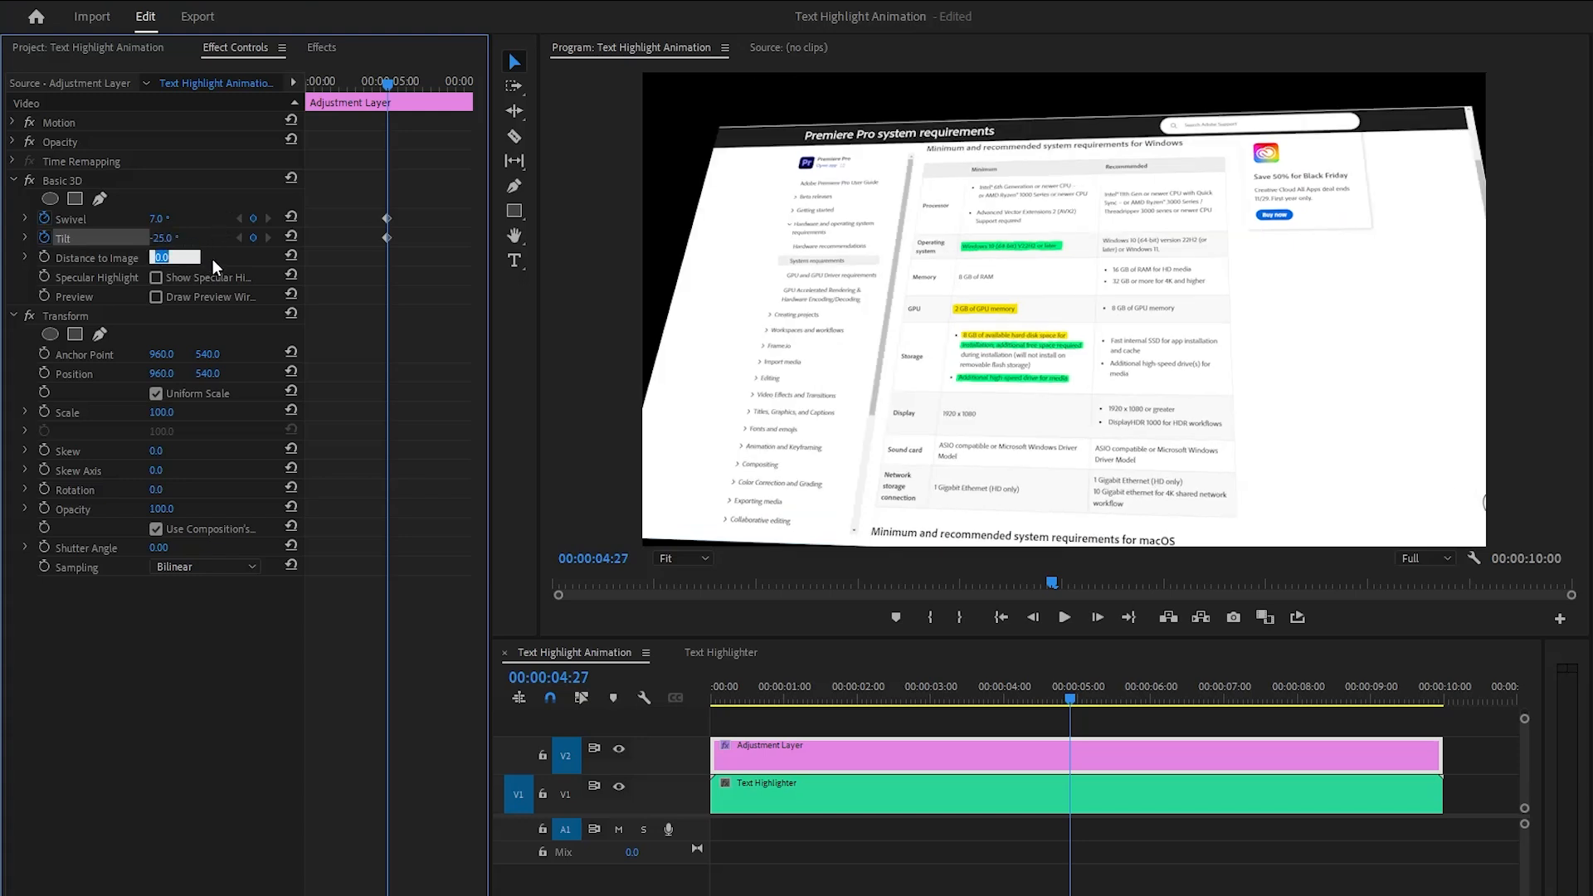
text(-23)
key(Return)
drag(364, 196, 299, 249)
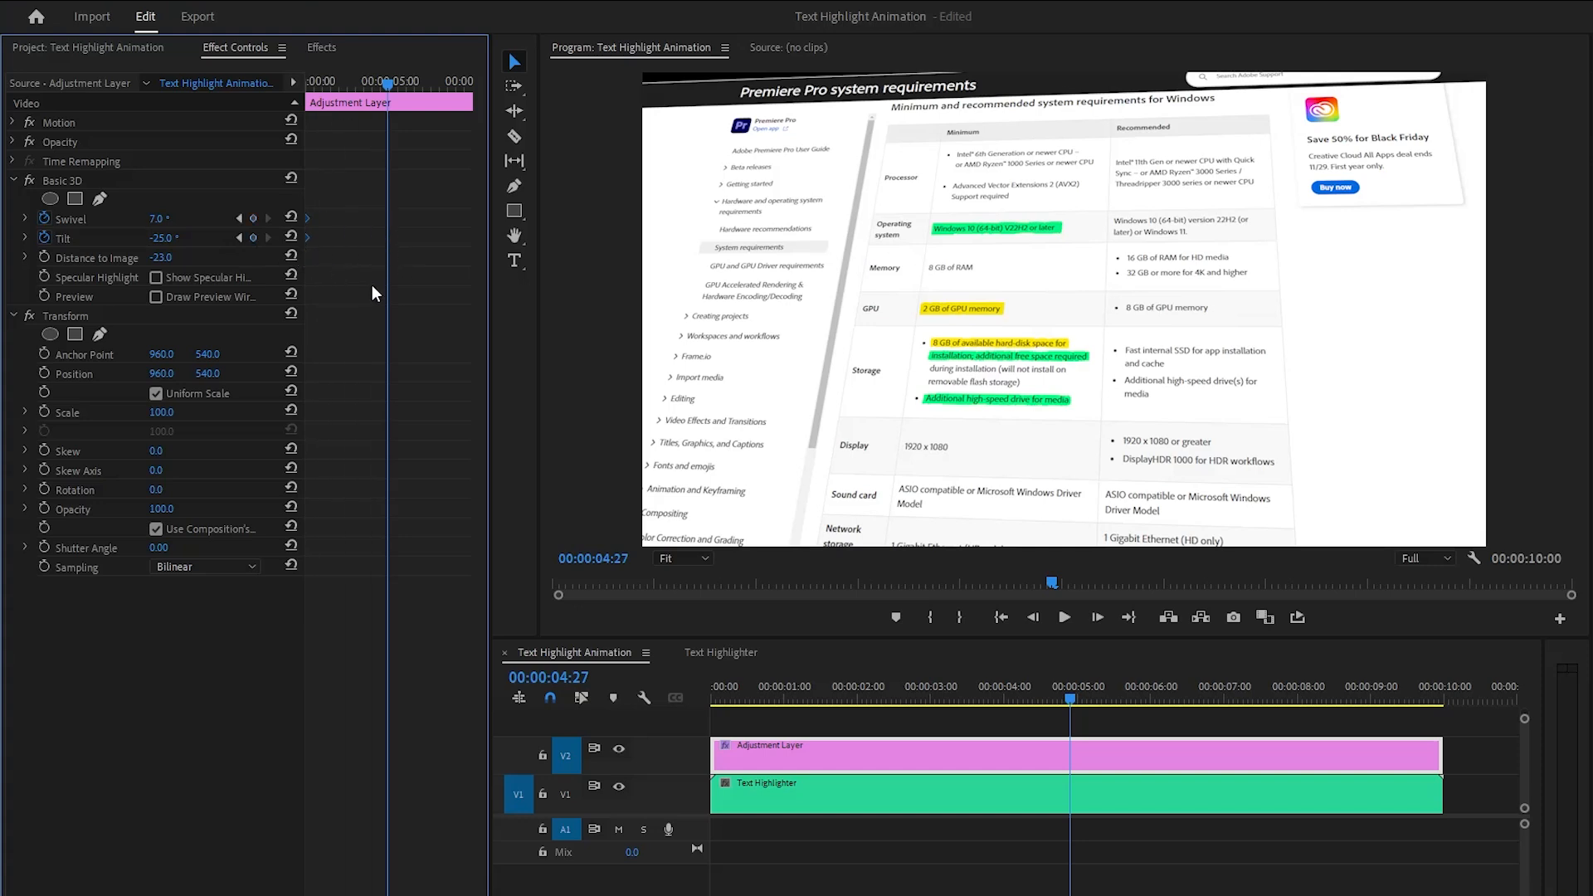
Step: Add keyframes with Swivel at -19° and Tilt at 17°, and move both to the end of the adjustment layer
click(166, 218)
text(-19)
key(Return)
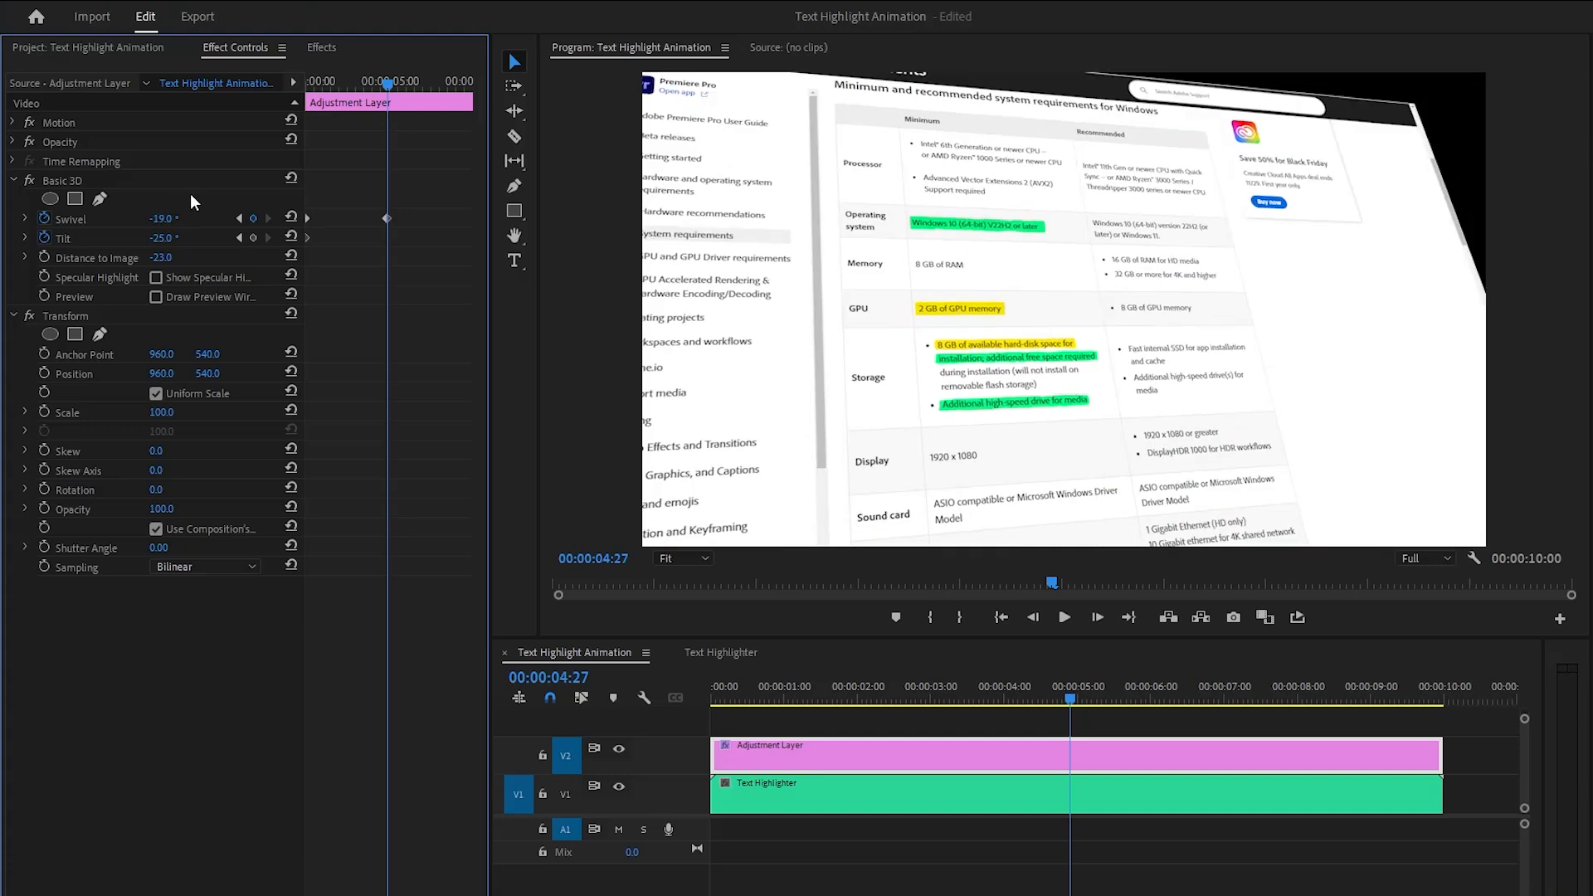
click(170, 238)
text(17)
key(Return)
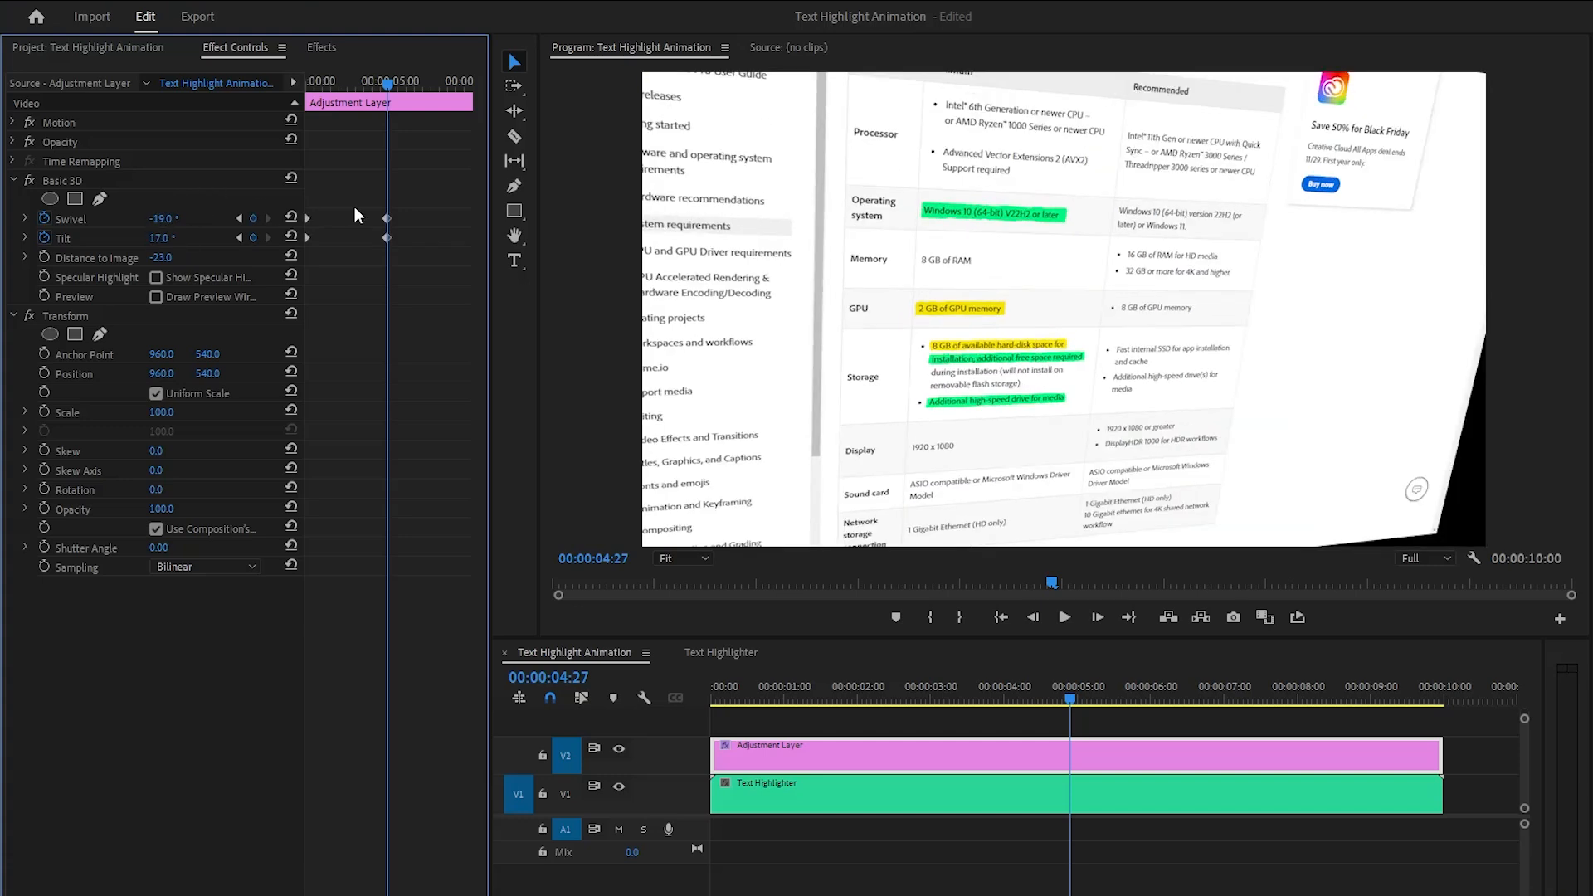
drag(355, 207, 479, 247)
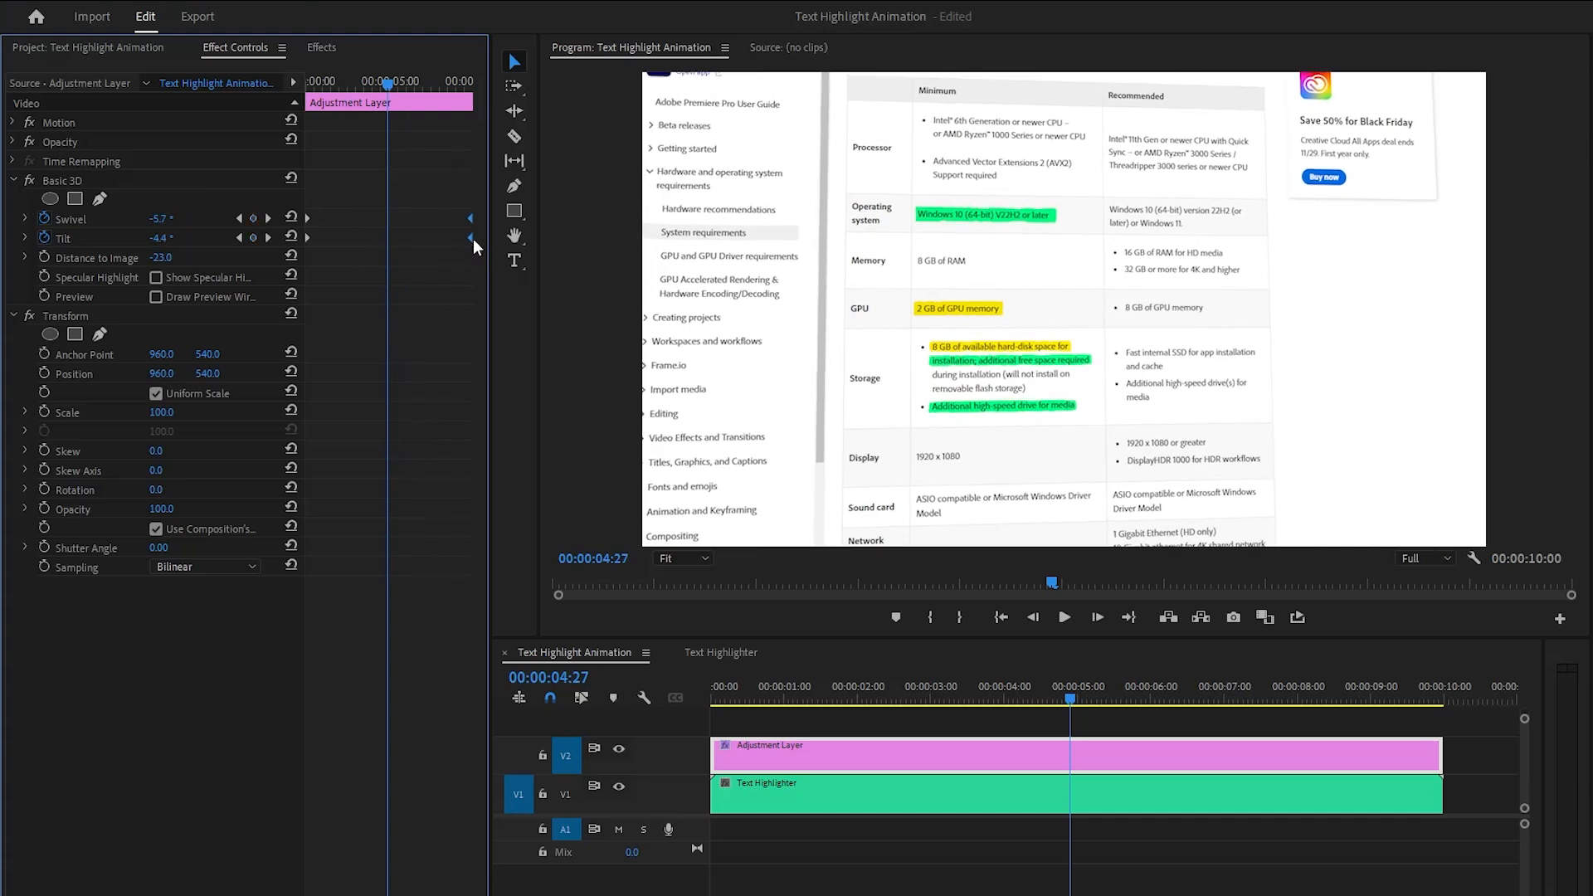
Step: Apply Ease In to the ending Swivel and Tilt keyframes and Ease Out to the starting ones
right_click(471, 238)
click(489, 499)
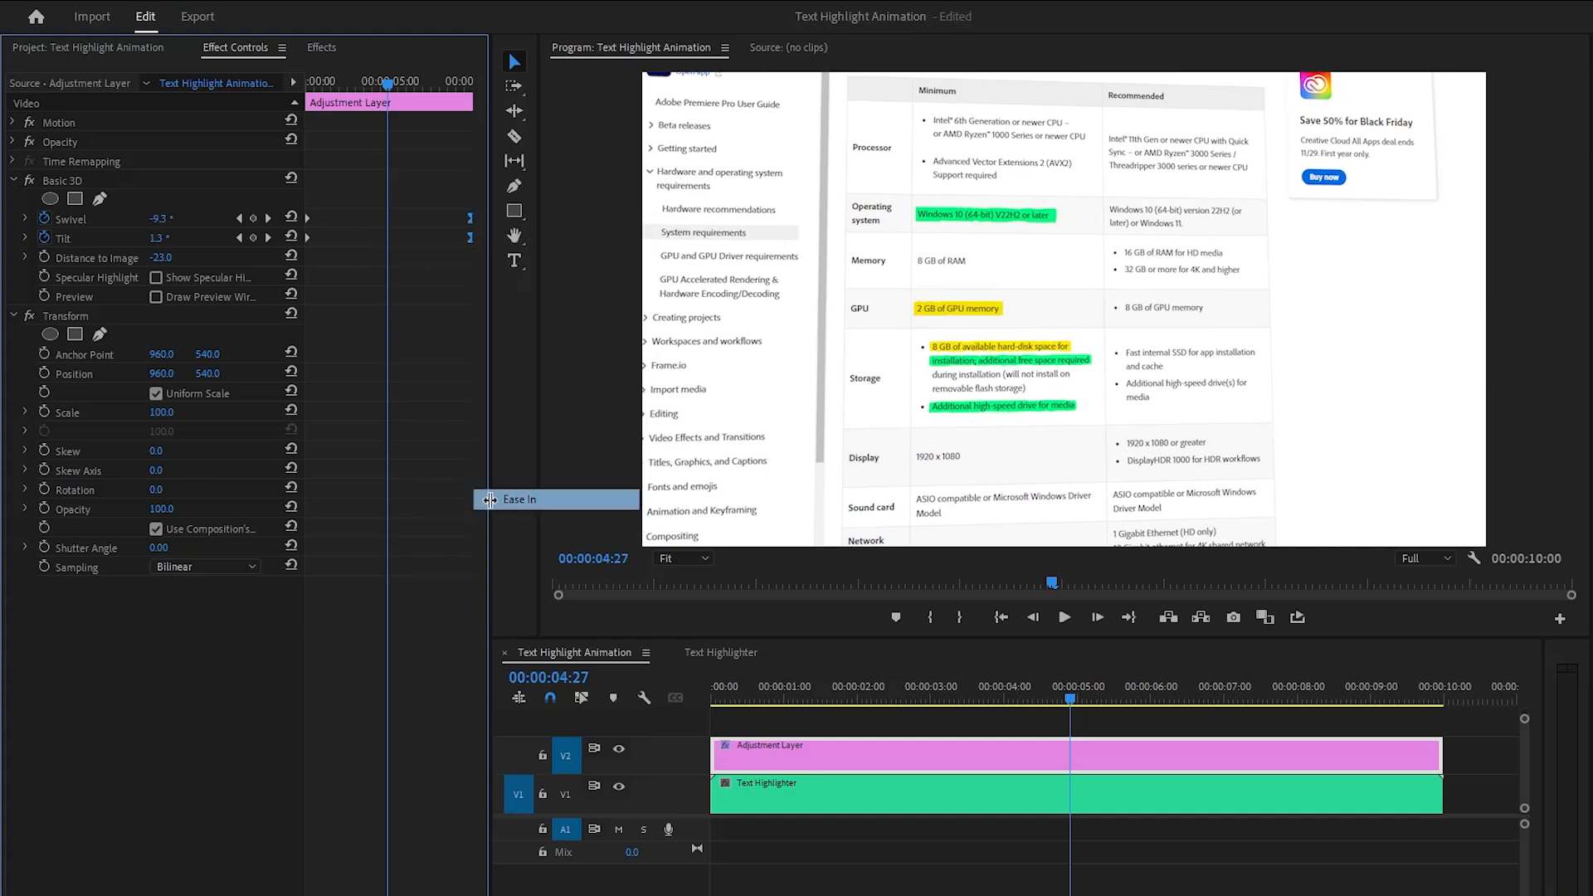
right_click(311, 237)
click(359, 512)
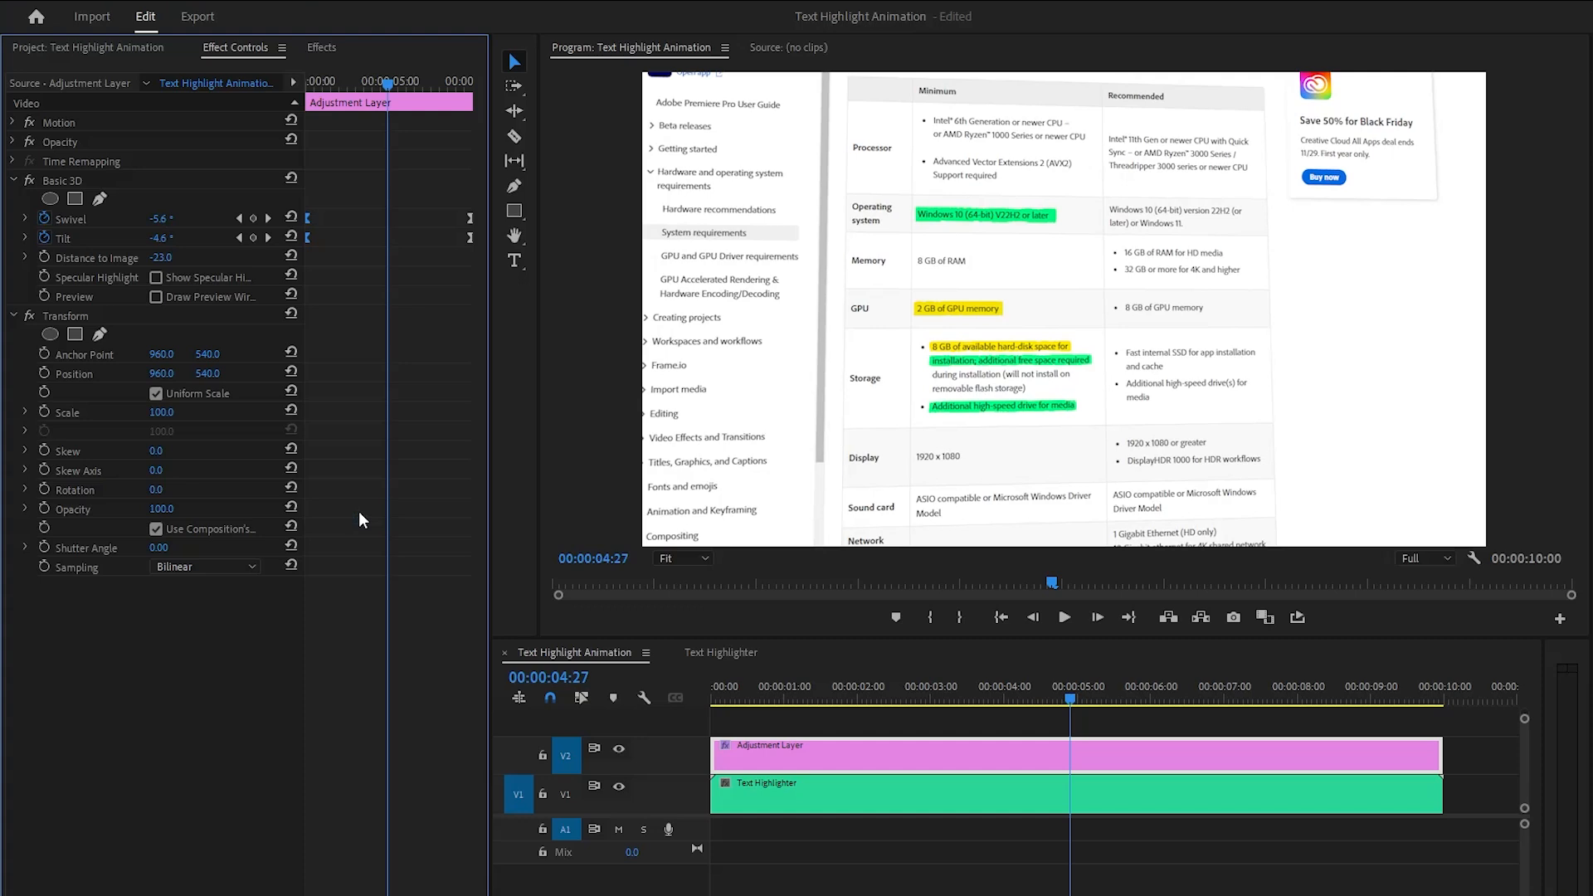
Step: Keyframe the Transform effect's Position with a vertical value of 262 and move that keyframe to the clip's start
click(146, 318)
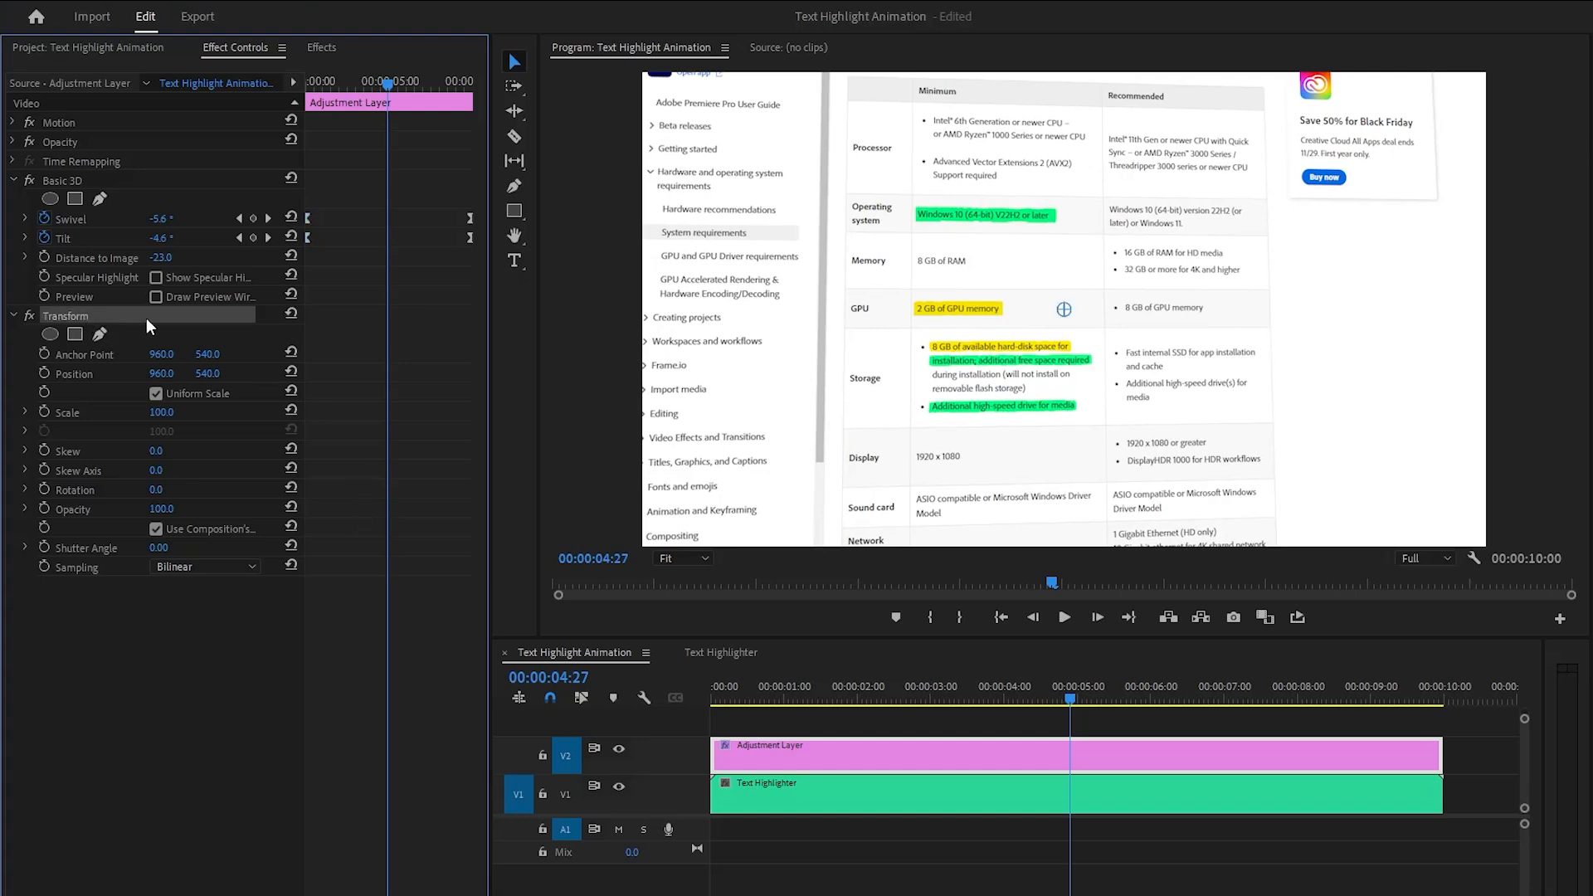
click(43, 373)
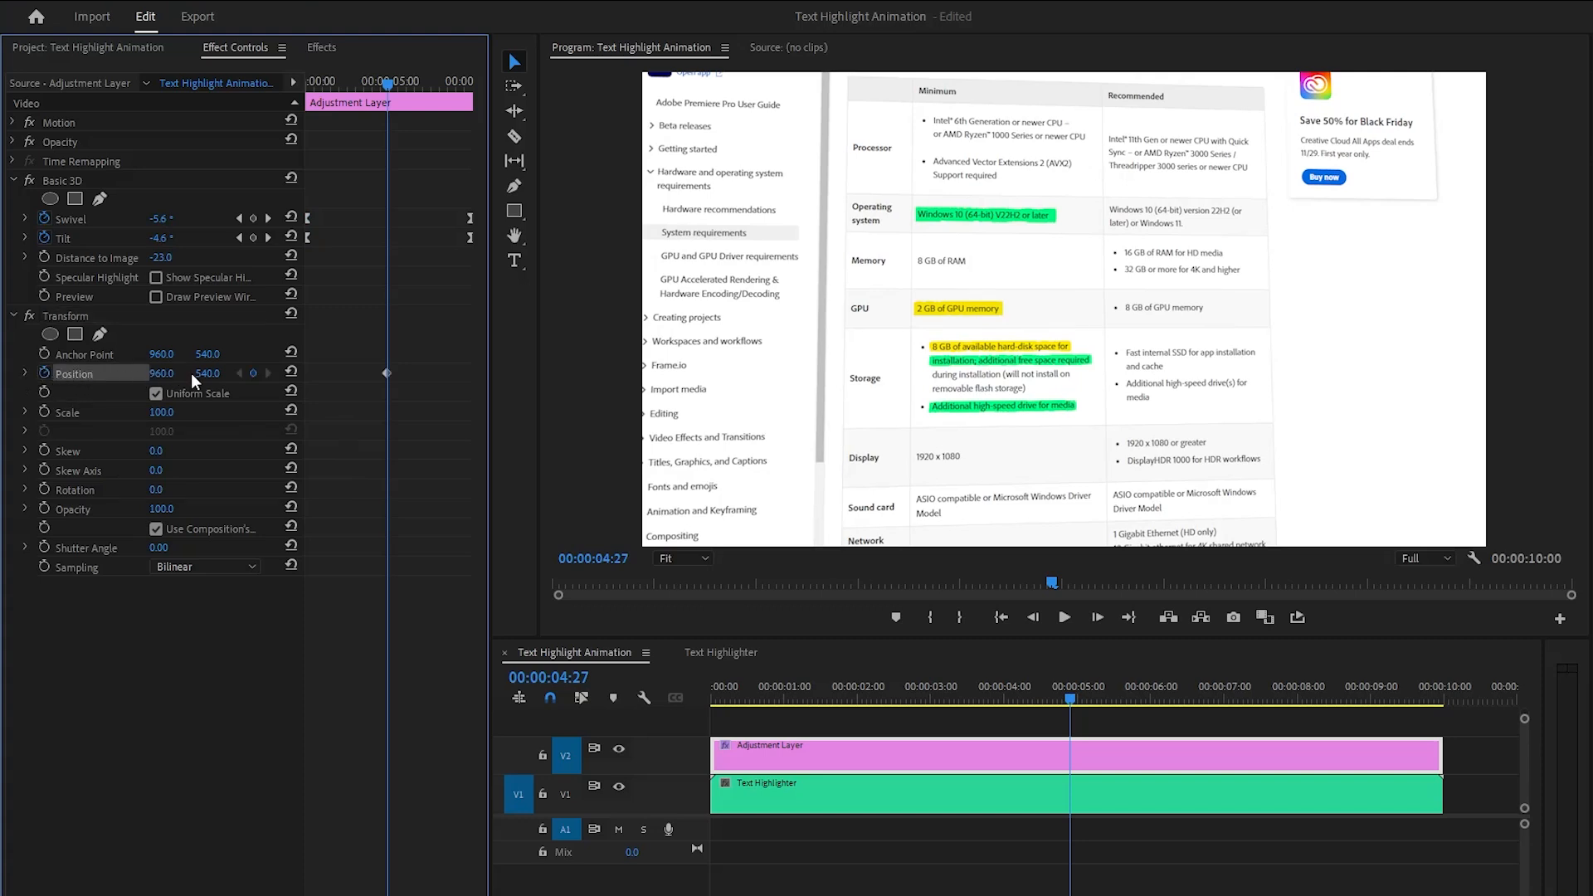
click(214, 371)
text(262)
key(Return)
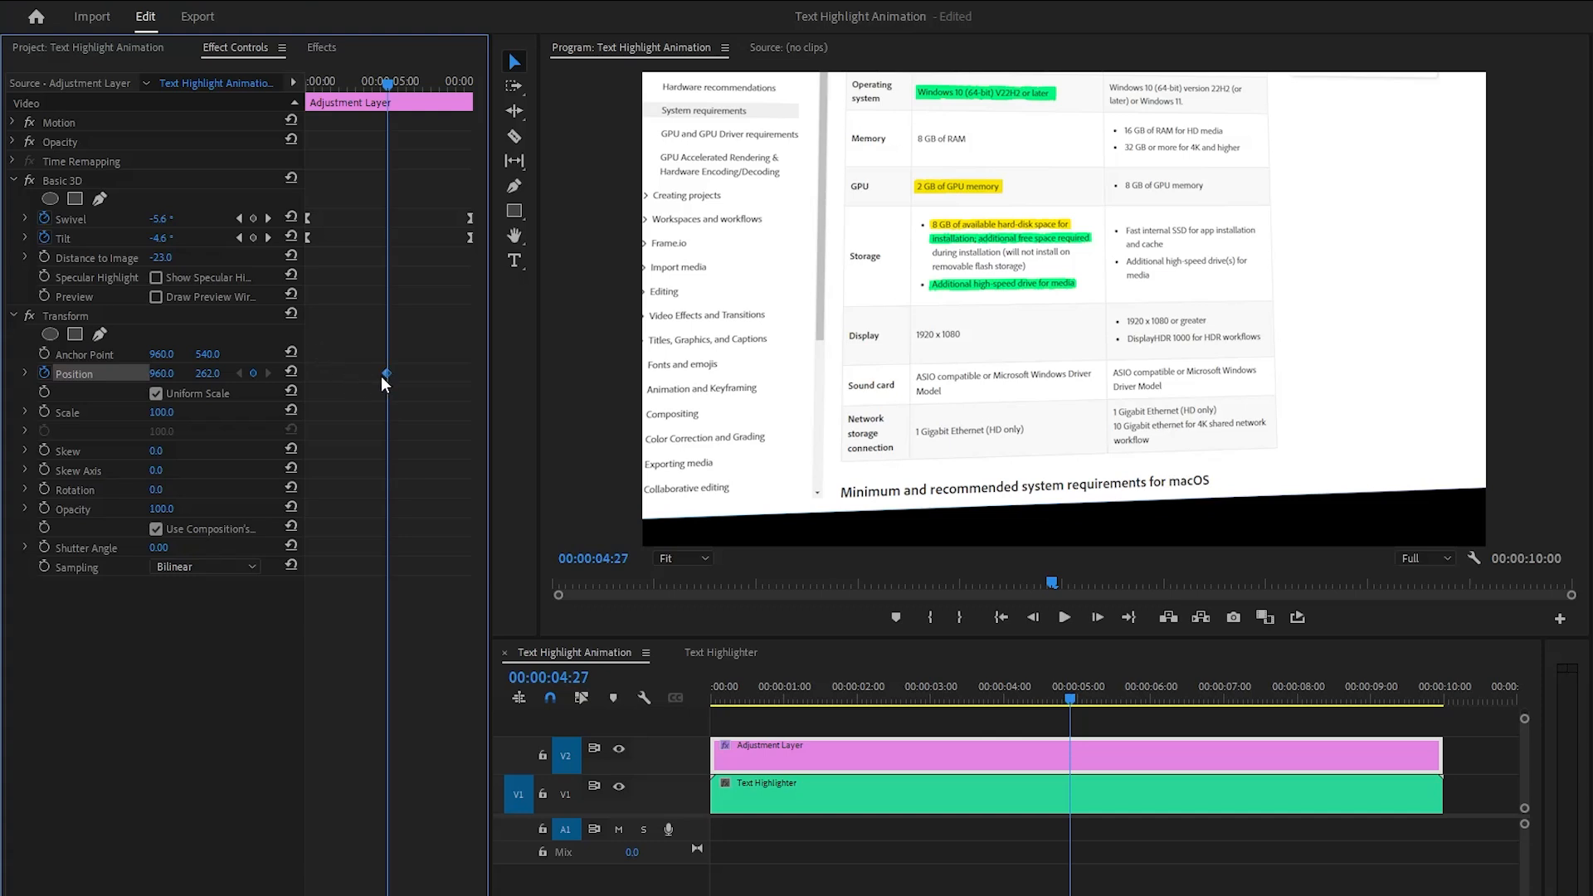
drag(380, 376, 316, 390)
Step: Add a Transform Position keyframe with a vertical value of 563 and move it to the clip's end
click(217, 373)
text(563)
key(Return)
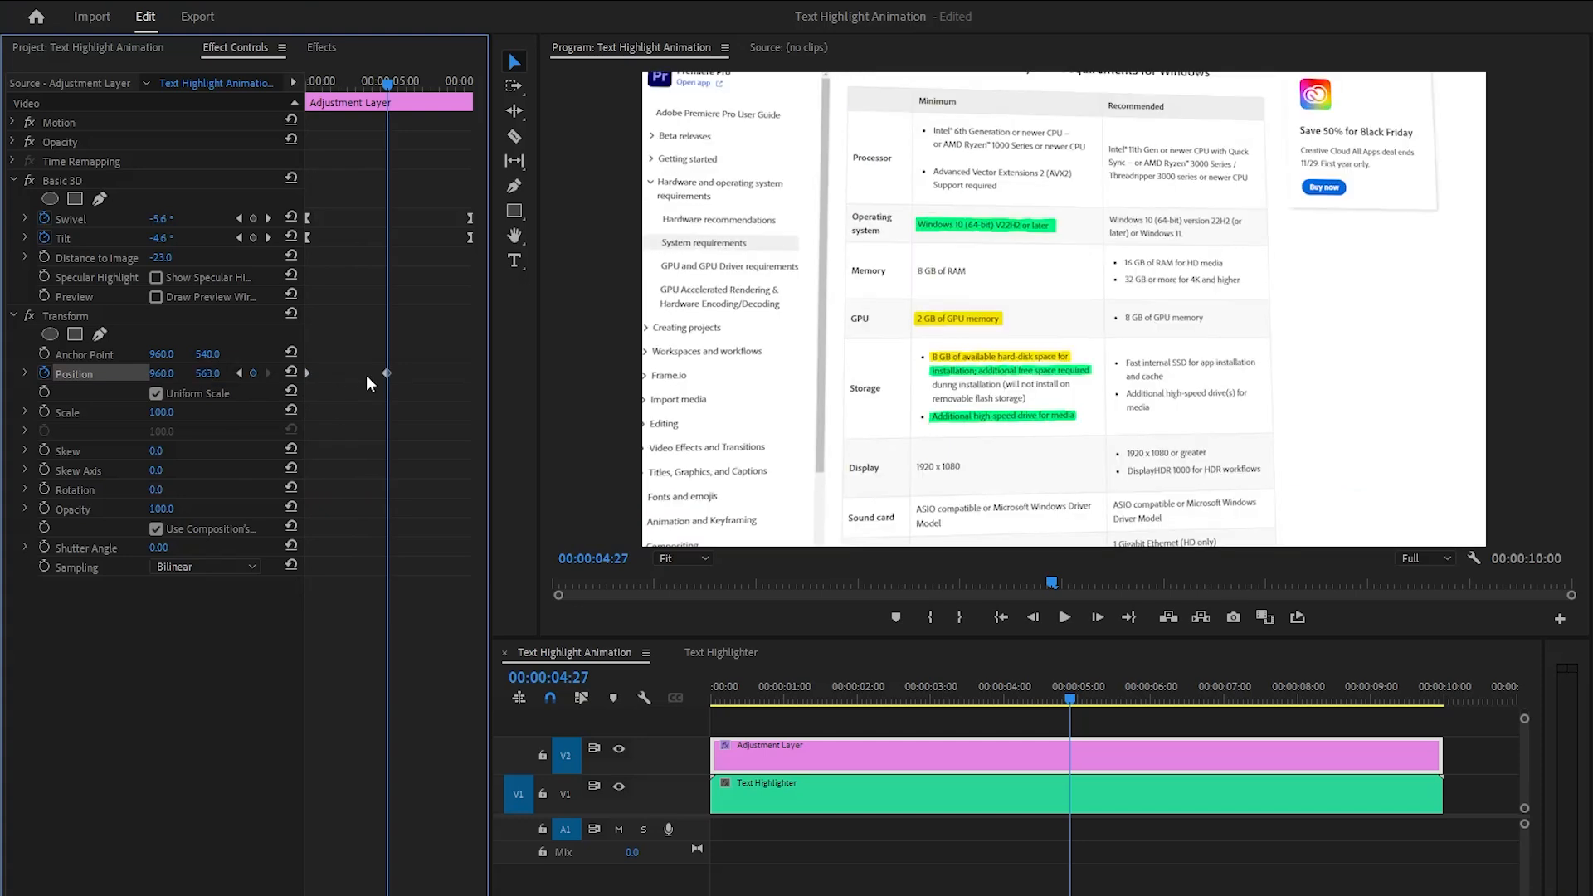
drag(386, 373, 473, 394)
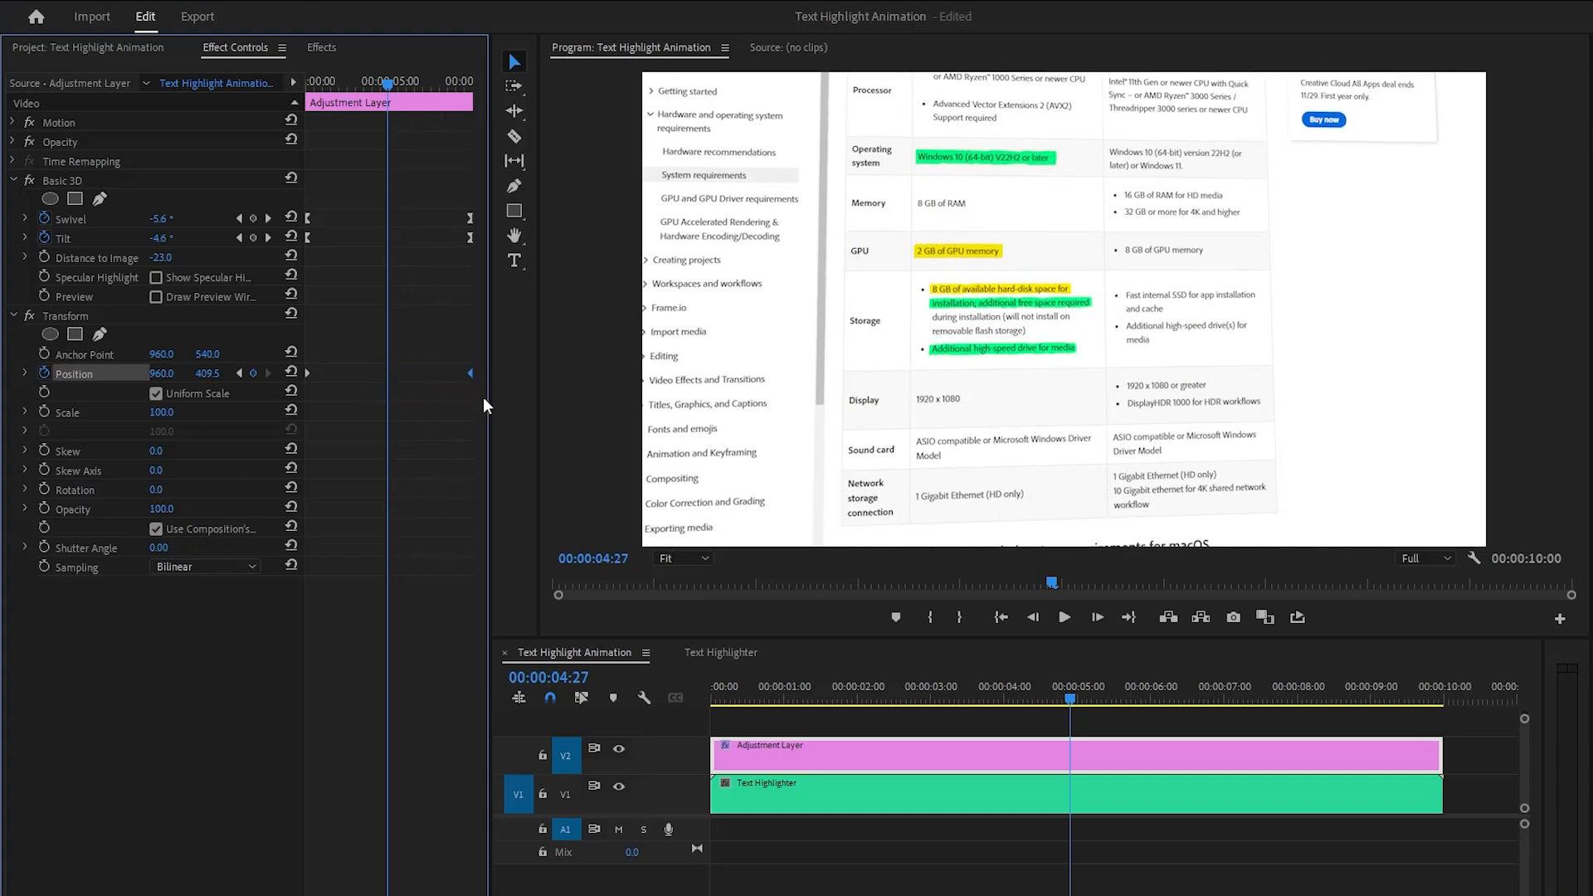
Step: Apply Ease In temporal interpolation to the ending Position keyframe and Ease Out to the starting one
right_click(470, 373)
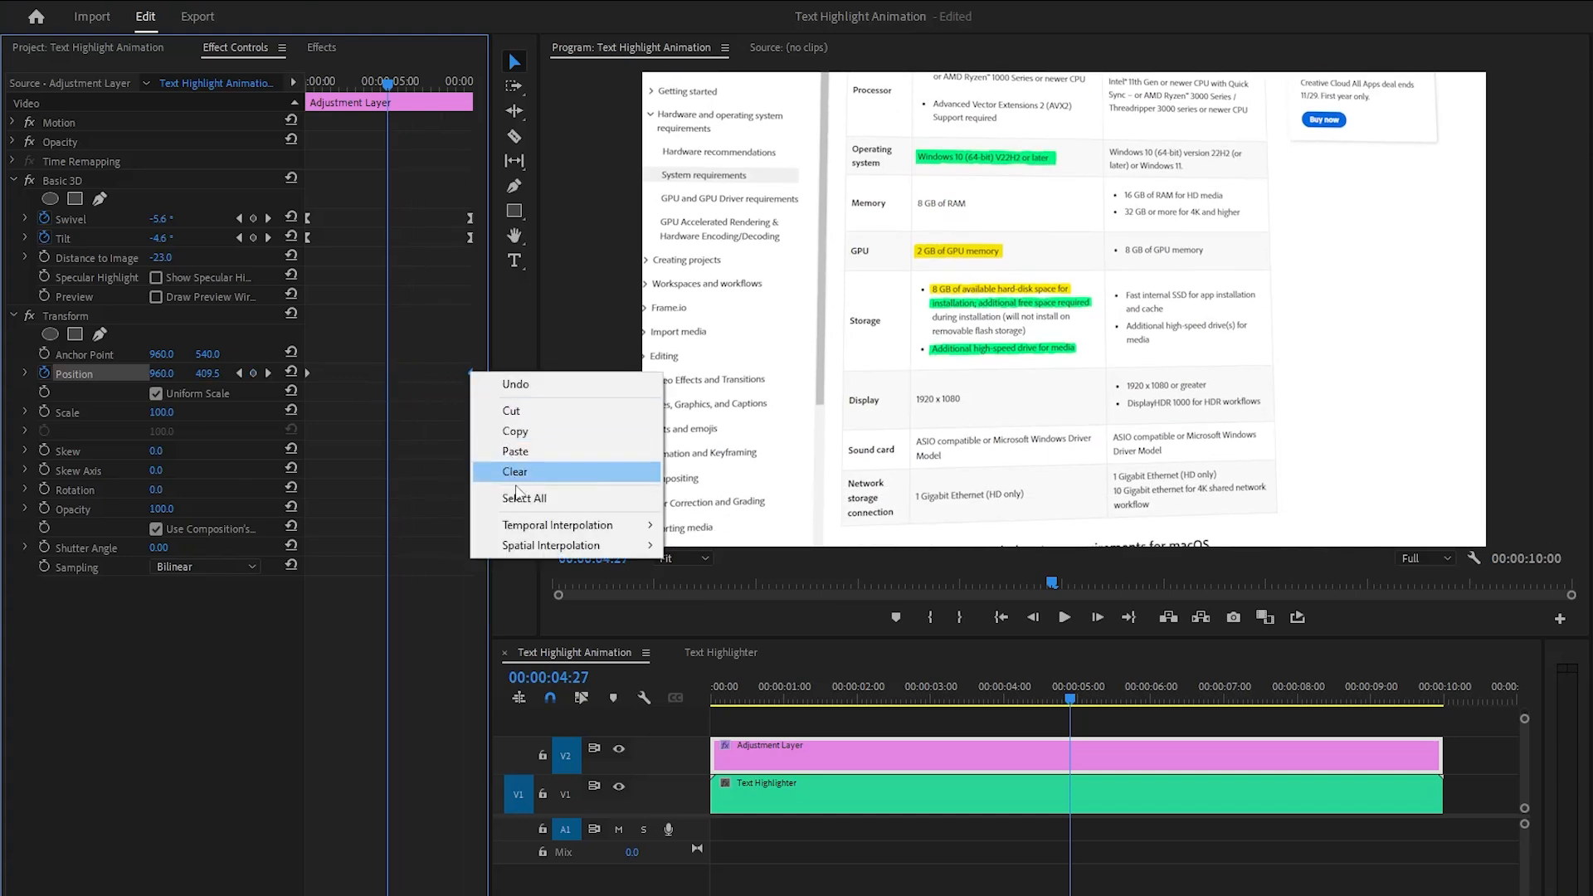
mouse_move(529, 524)
click(706, 632)
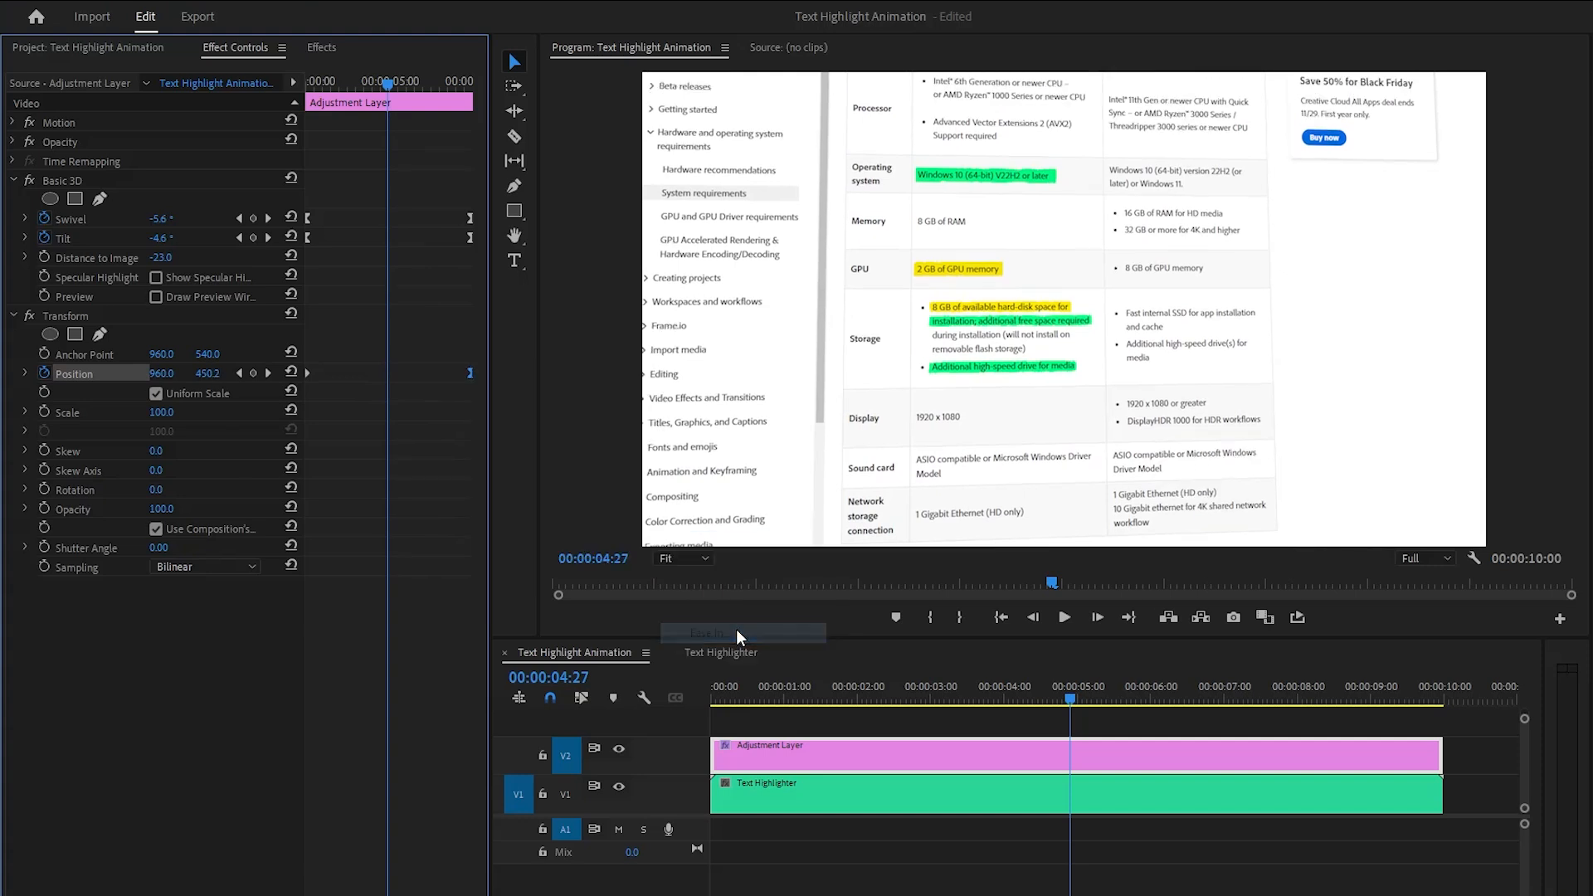
right_click(308, 373)
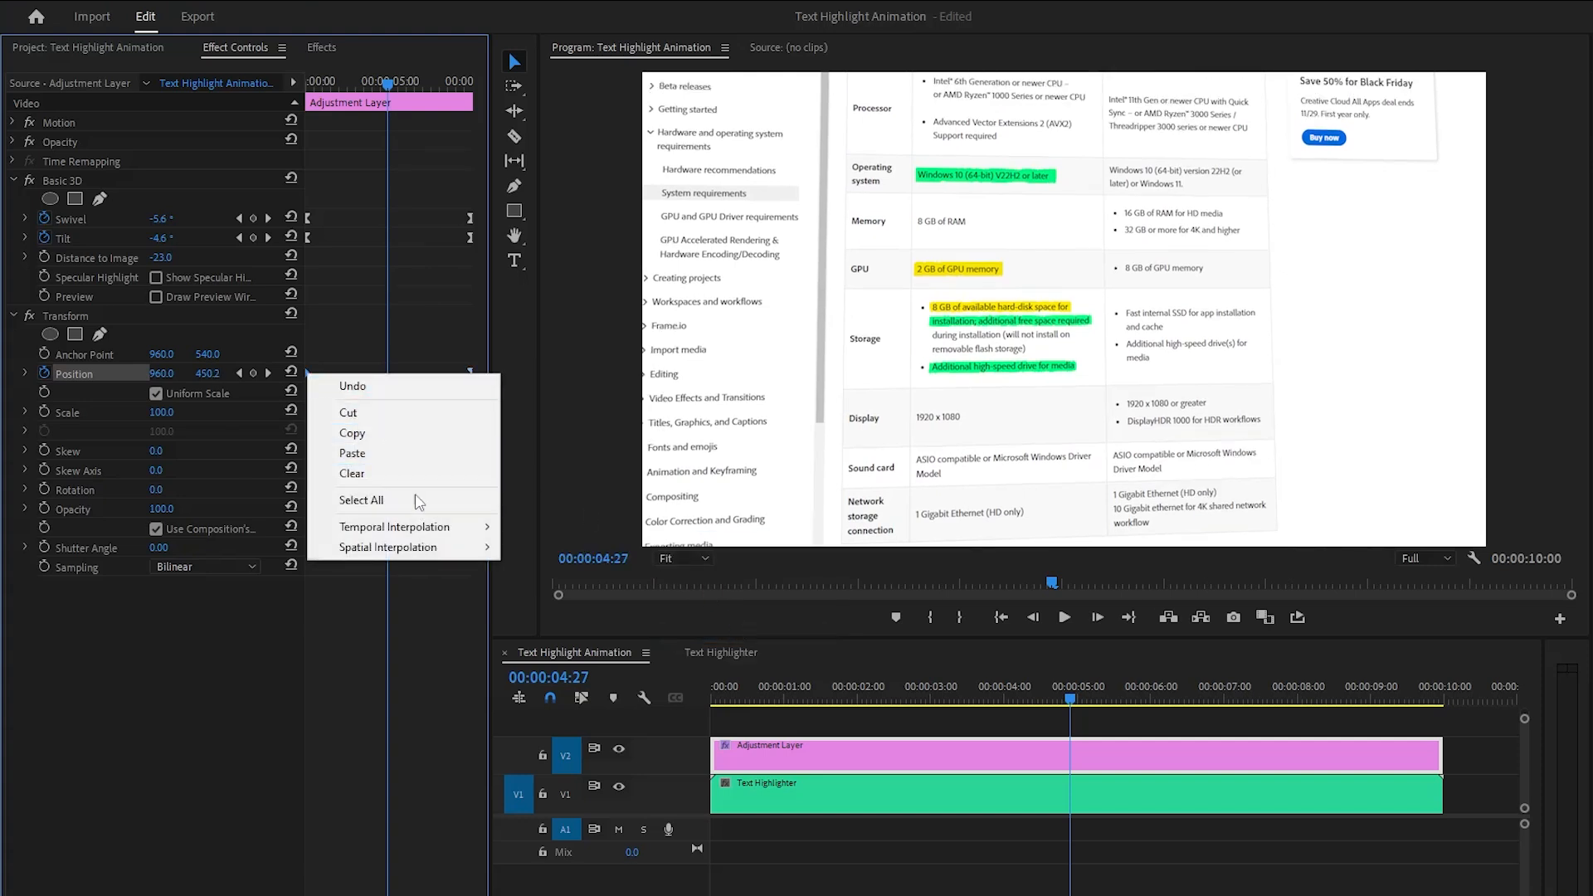
mouse_move(435, 528)
click(550, 654)
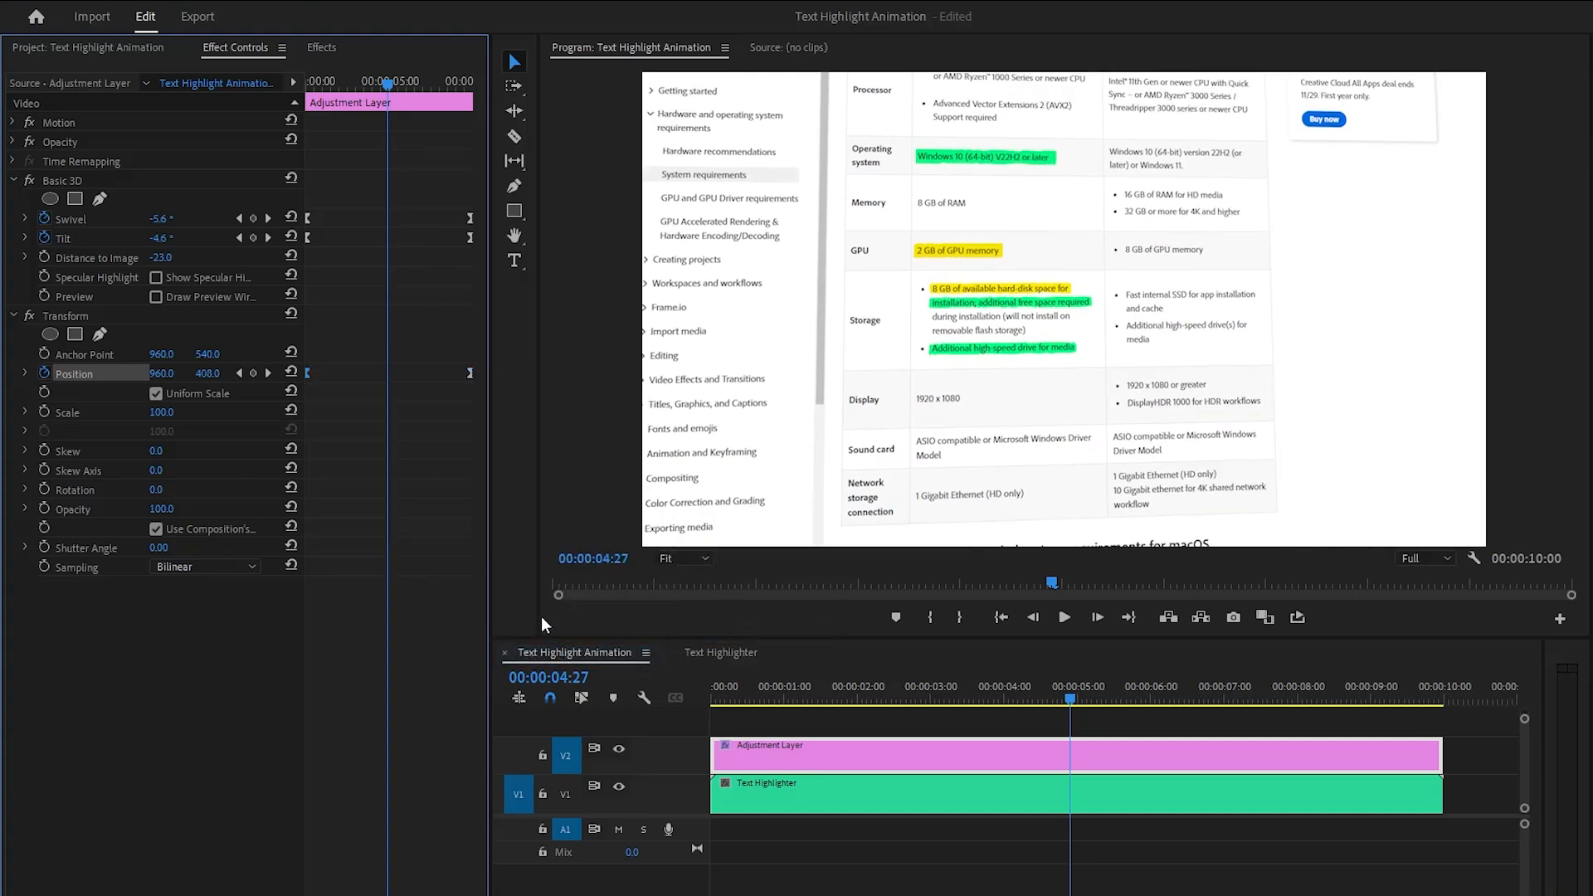
Step: Set the Transform effect's Scale to 112
click(162, 412)
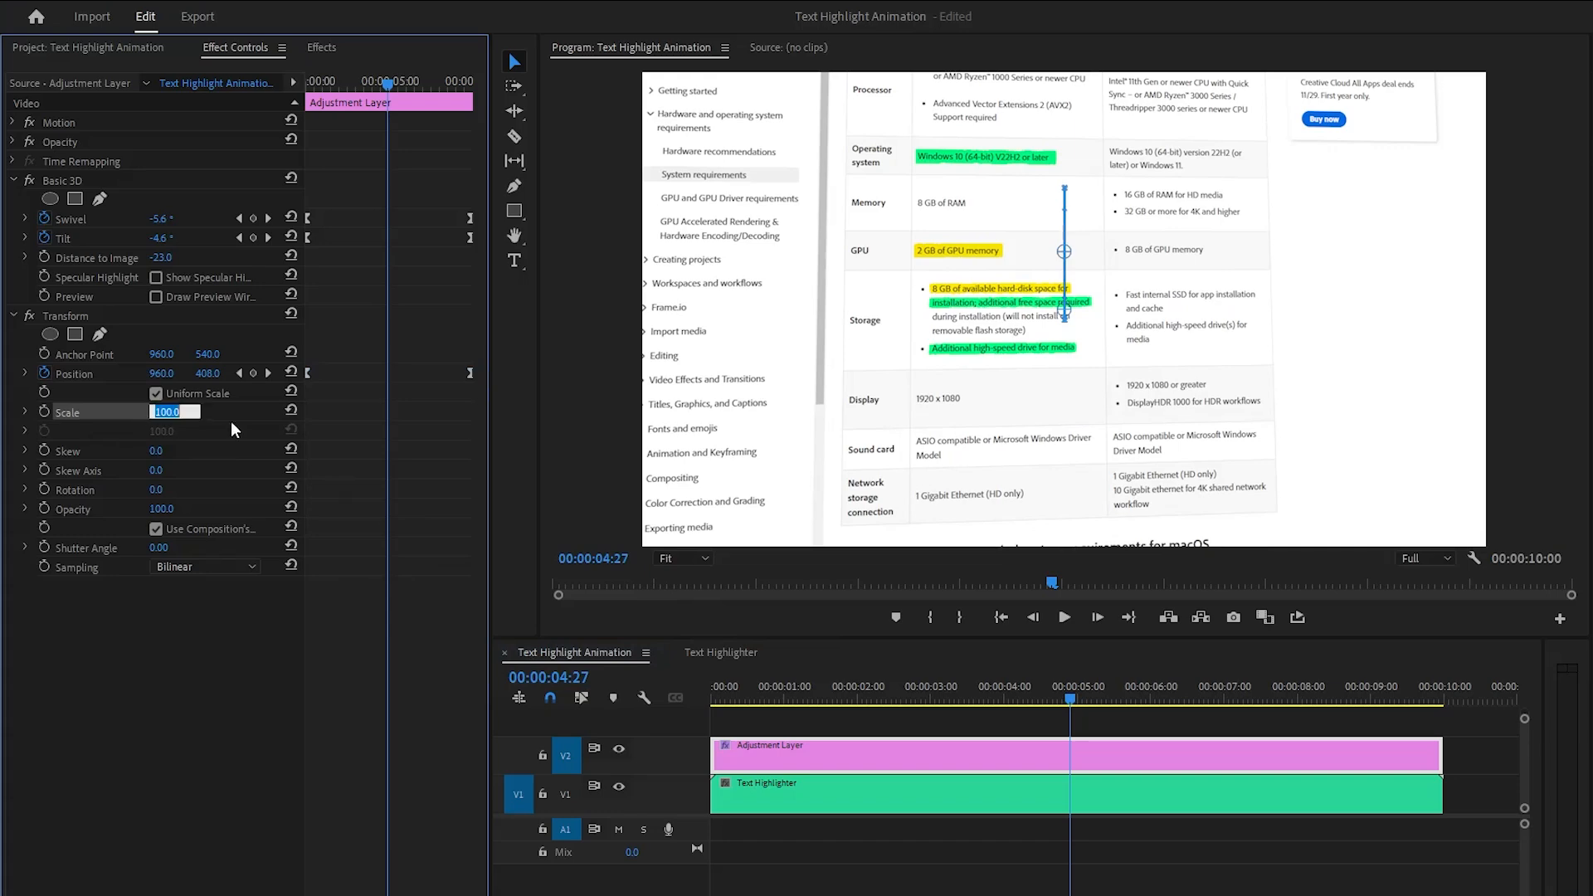
text(112)
key(Return)
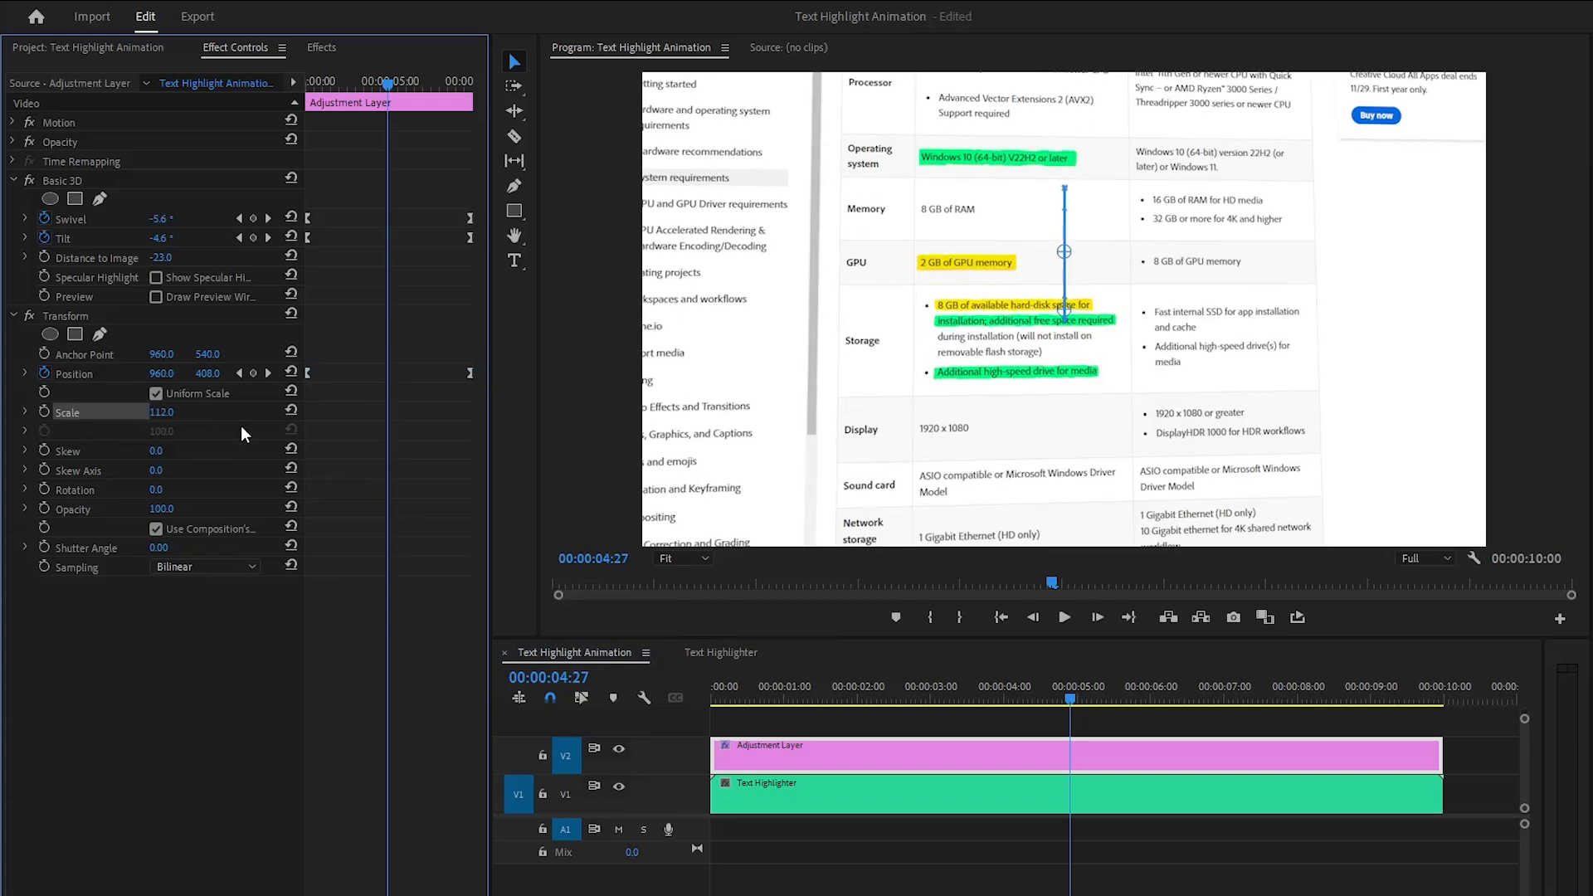
Step: Play the Text Highlight Animation sequence from its beginning to review the camera movement and highlights
drag(1070, 700, 706, 714)
click(1108, 723)
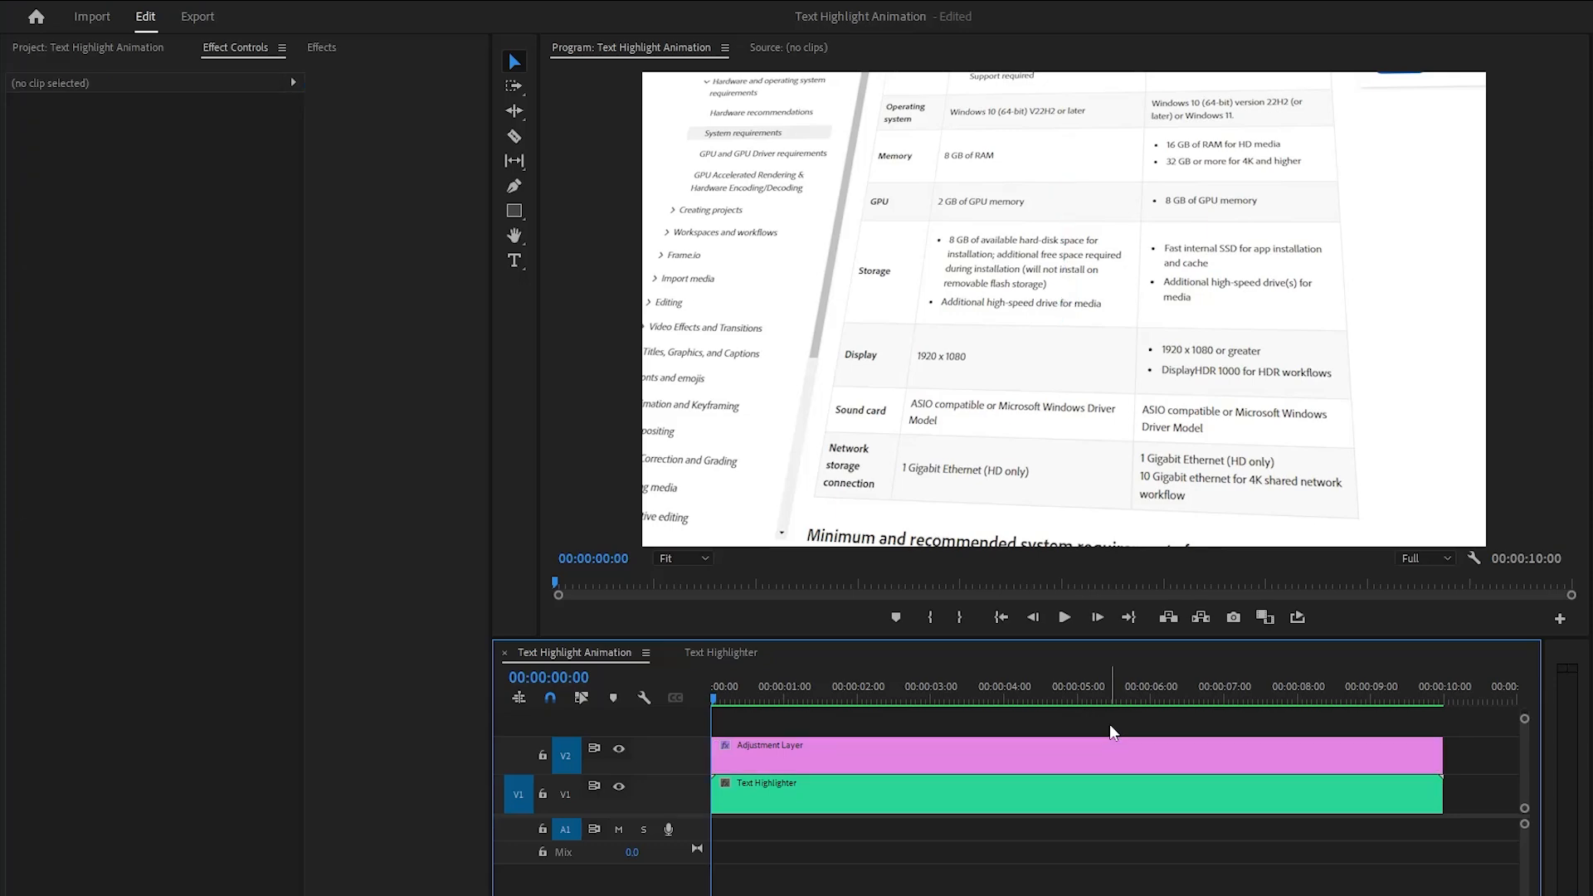
key(space)
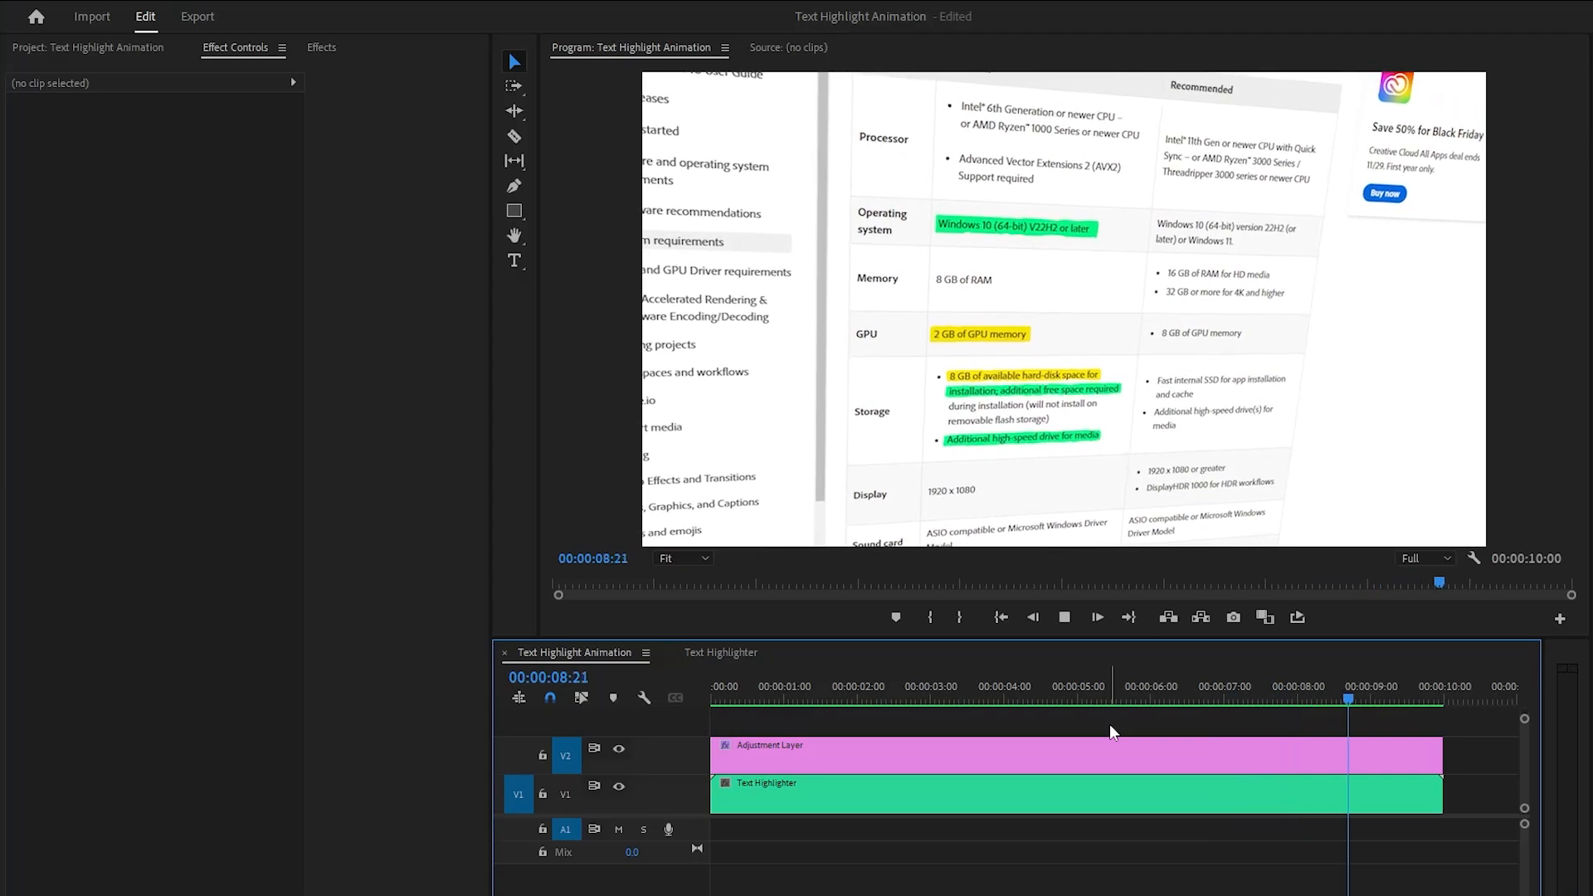
key(space)
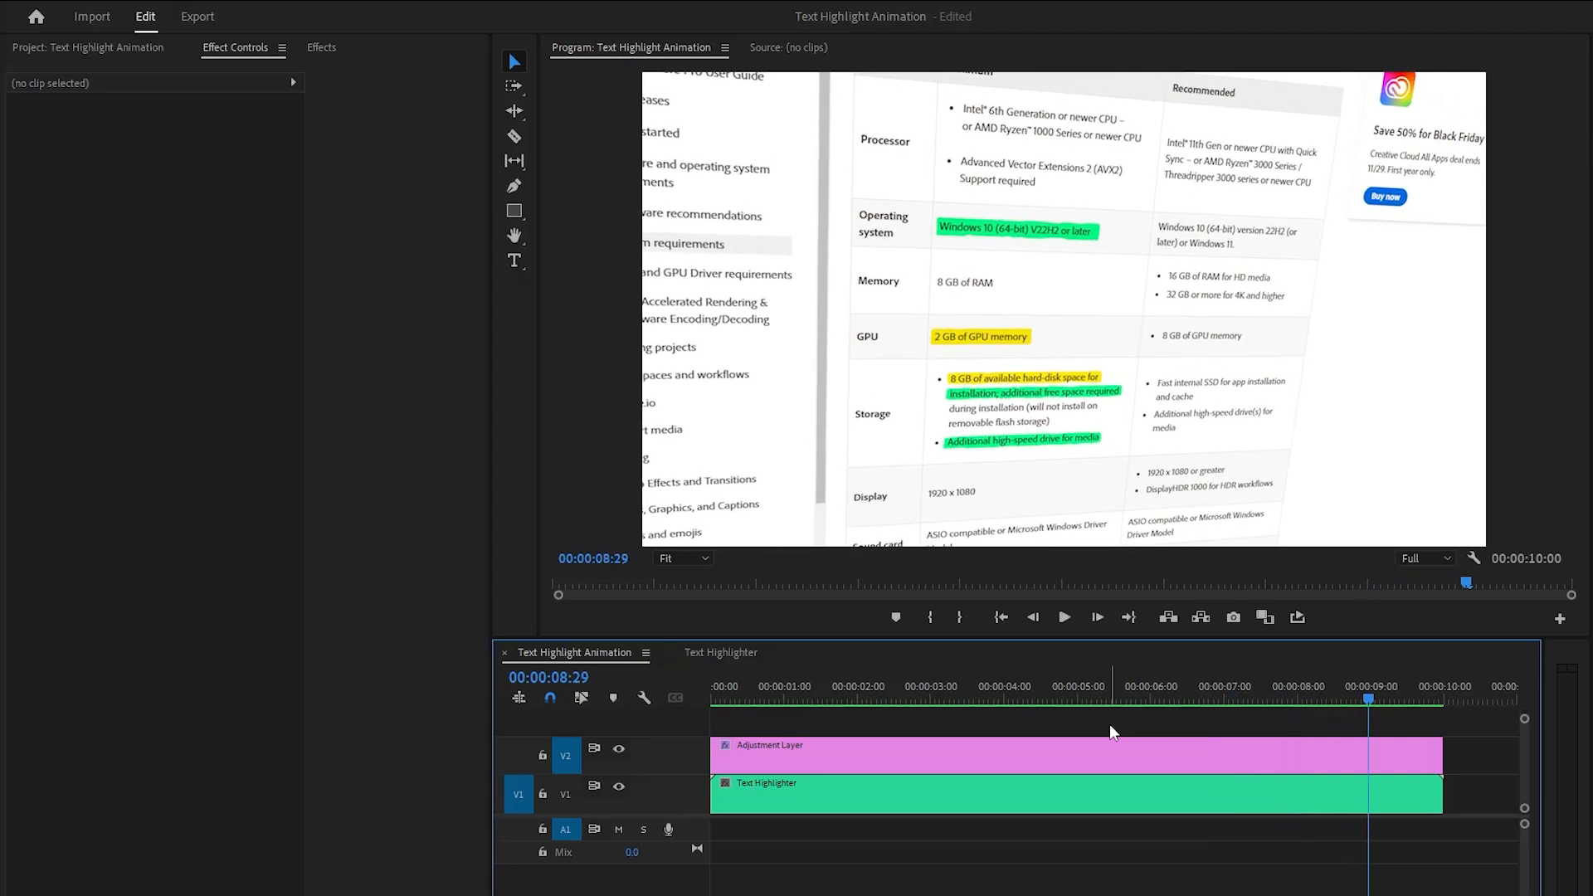